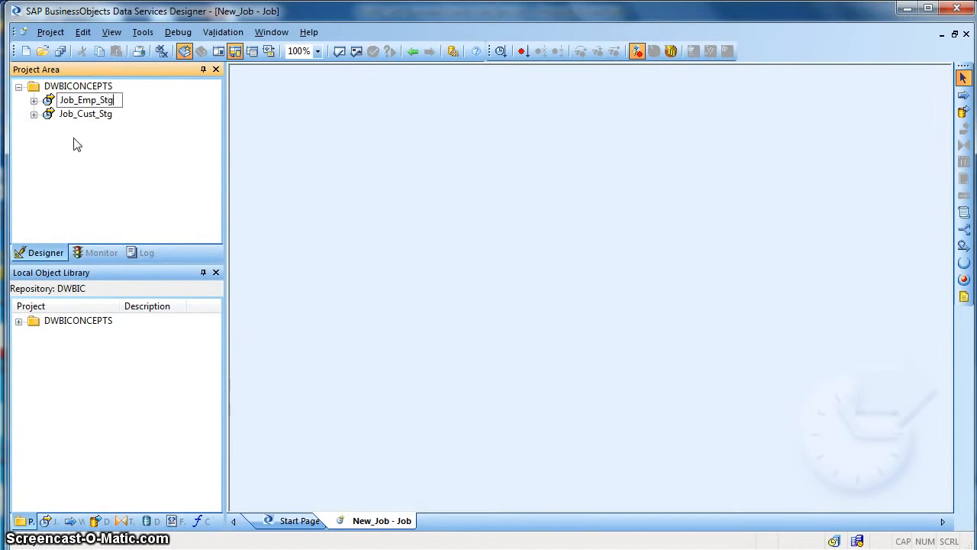
Name the new job in the DWBICONCEPTS project Job_Emp_Stg
key("Return")
left_click(145, 157)
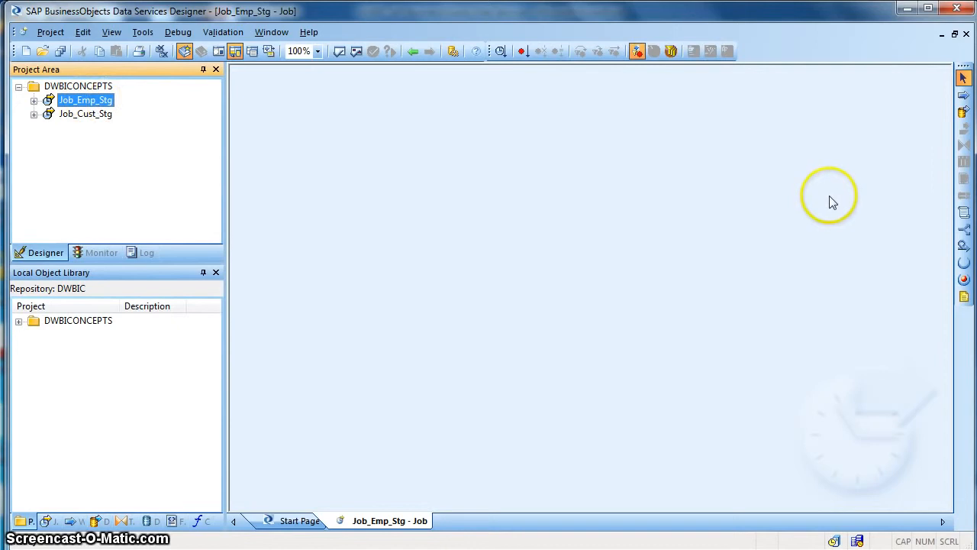
Add a data flow named Df_Emp_Stg to the Job_Emp_Stg workspace and open it for editing
left_click(964, 112)
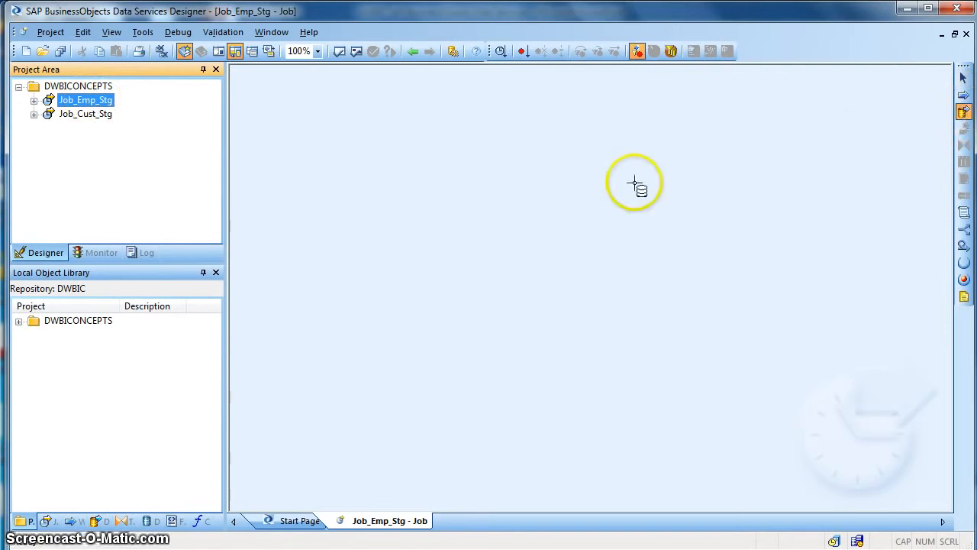
left_click(469, 207)
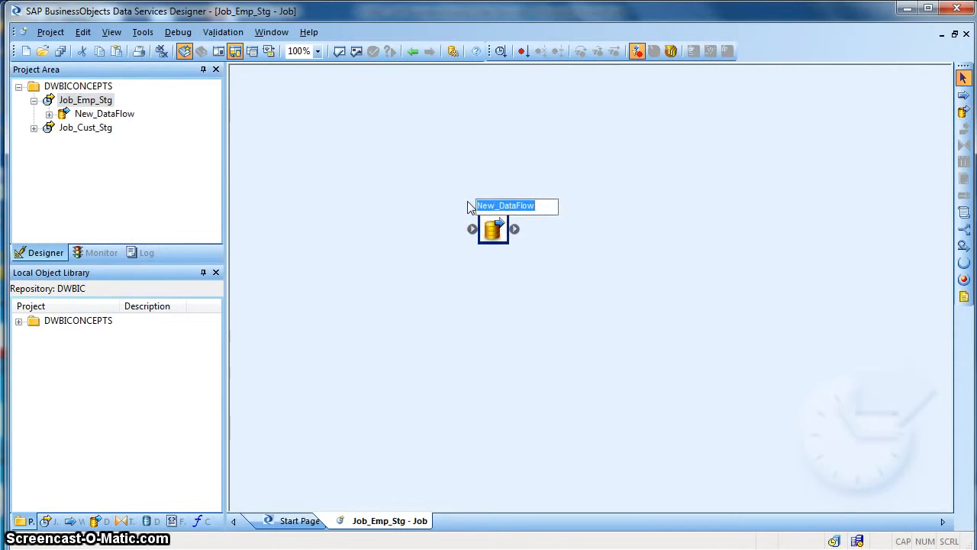
type("DF")
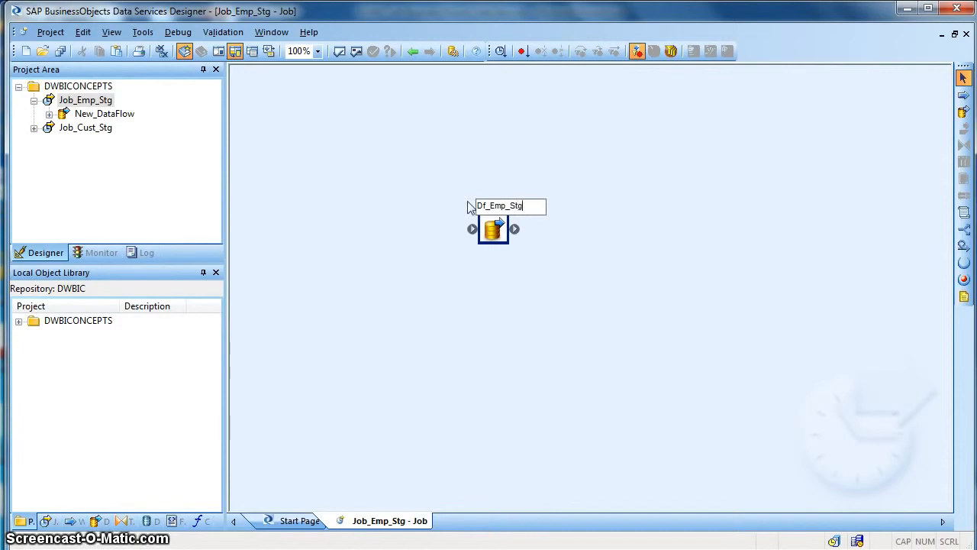
key("Return")
left_click(498, 237)
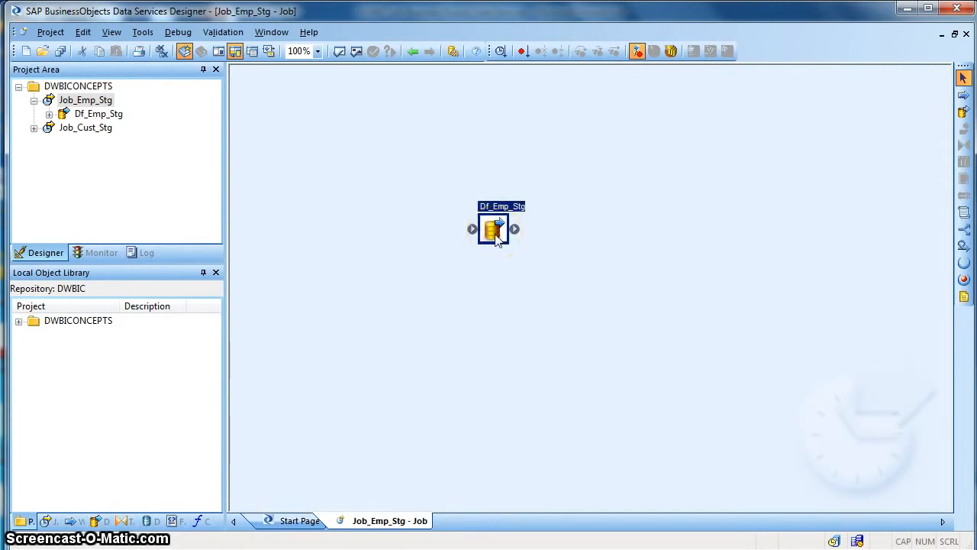
double_click(493, 231)
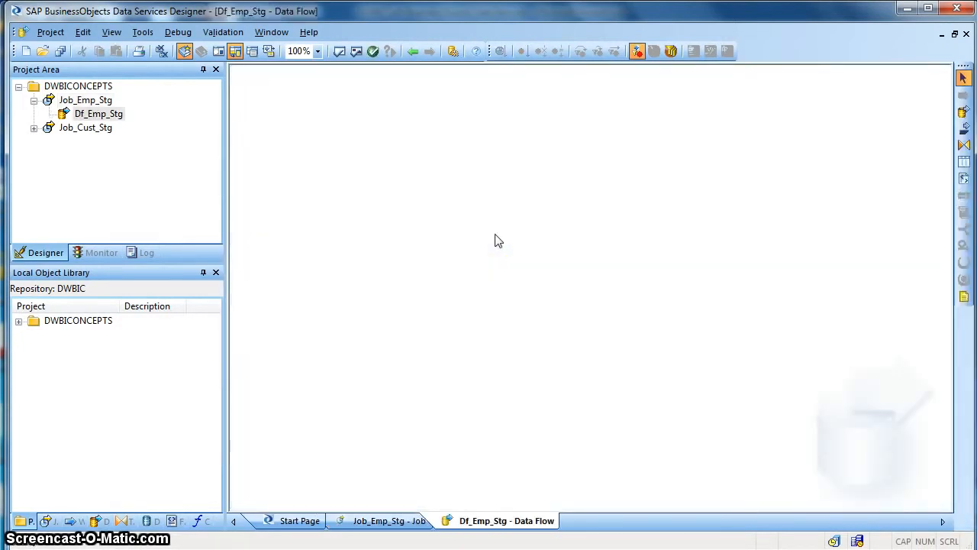
left_click(326, 273)
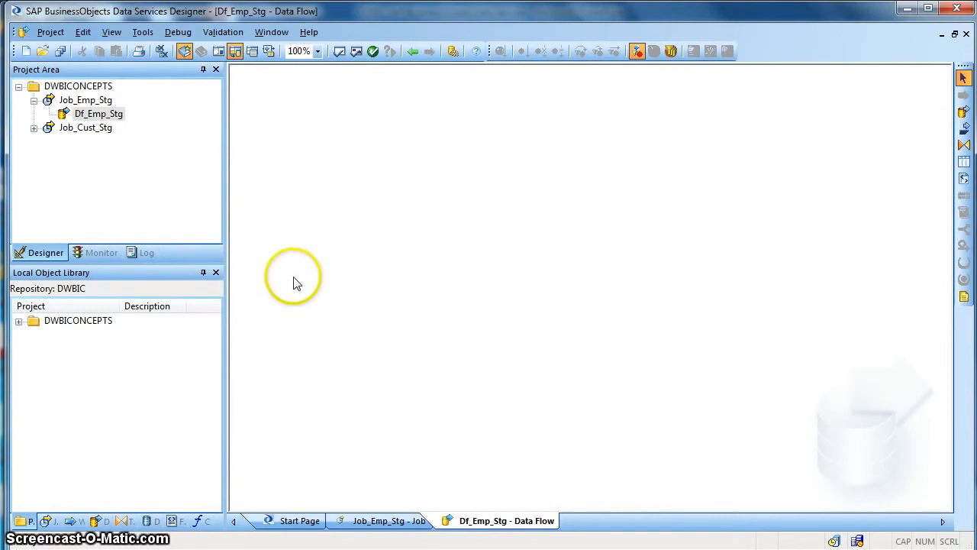
Import the table EMP by name into the DS_SRC_REPO datastore
left_click(158, 519)
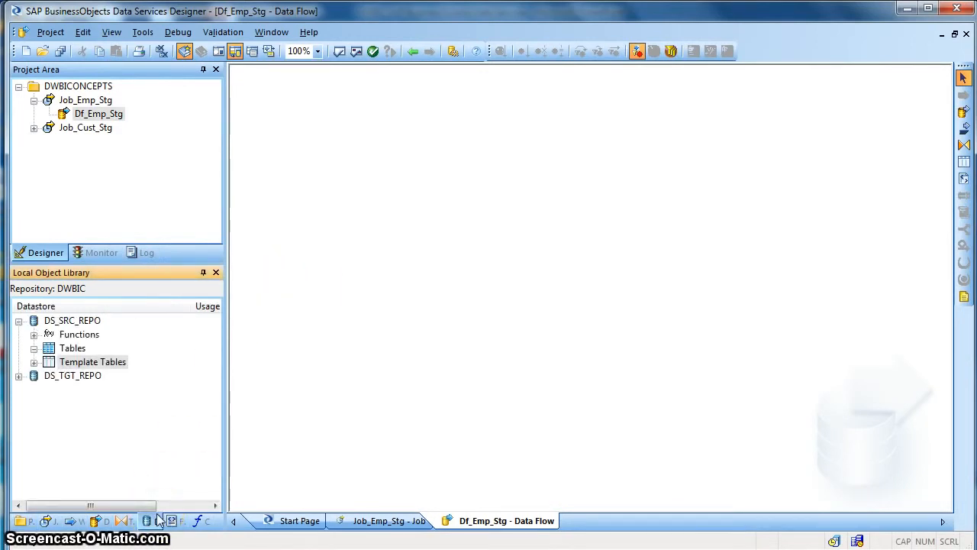
left_click(69, 321)
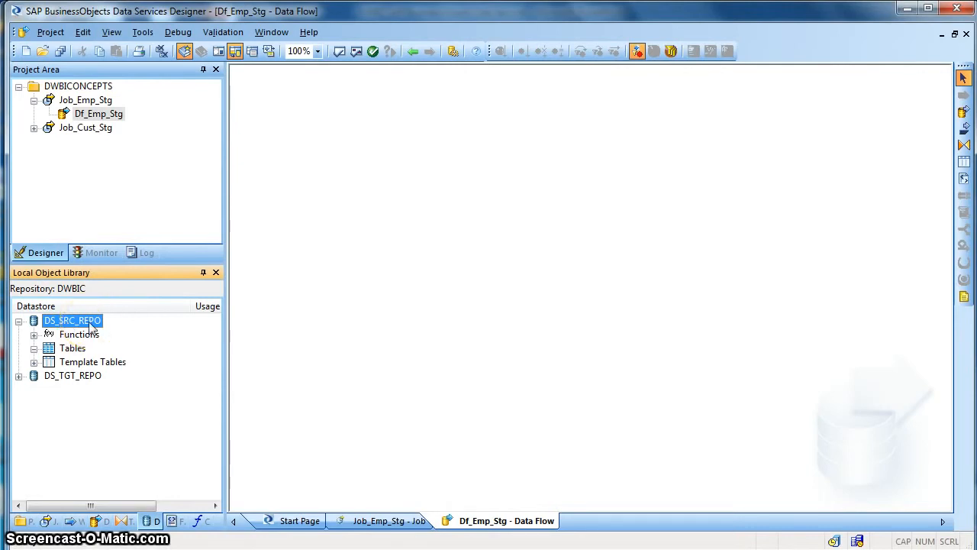
right_click(91, 325)
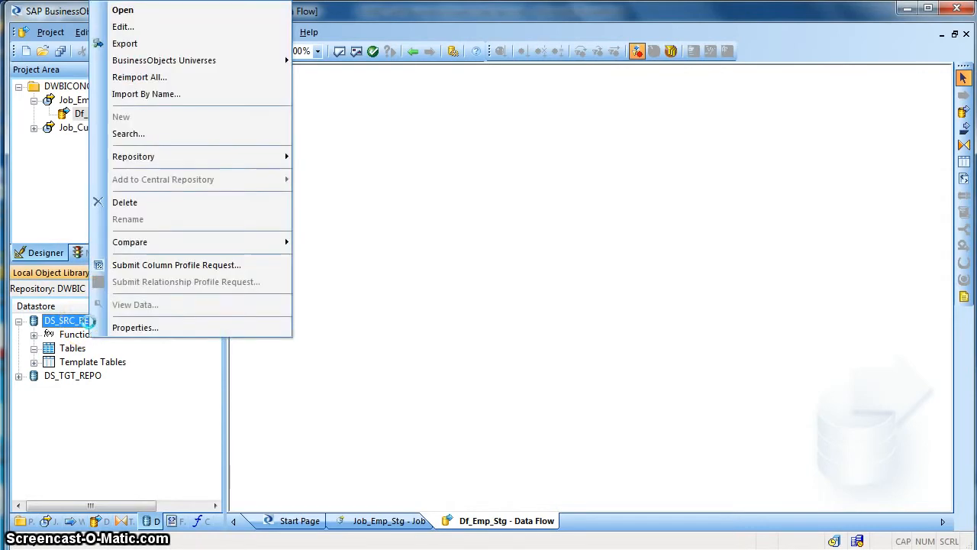
left_click(193, 101)
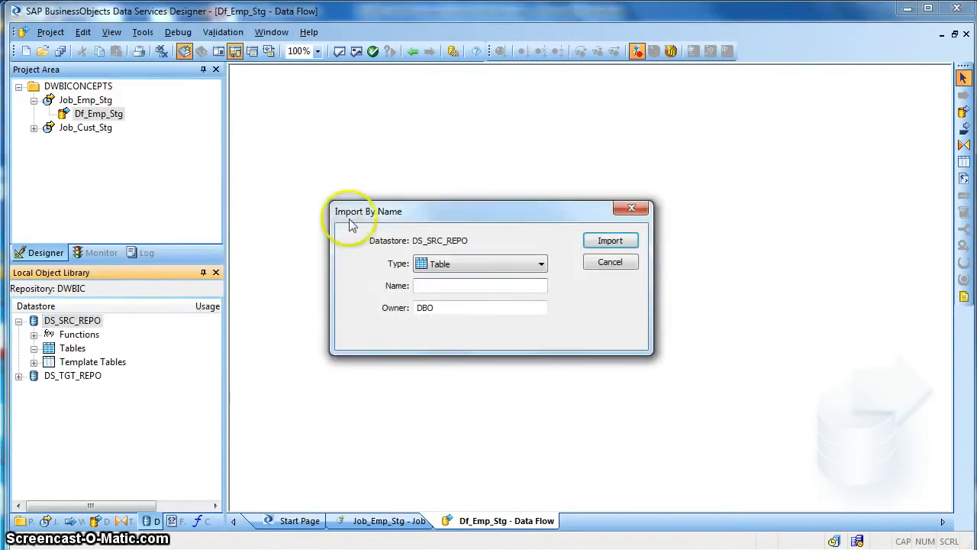
left_click(463, 264)
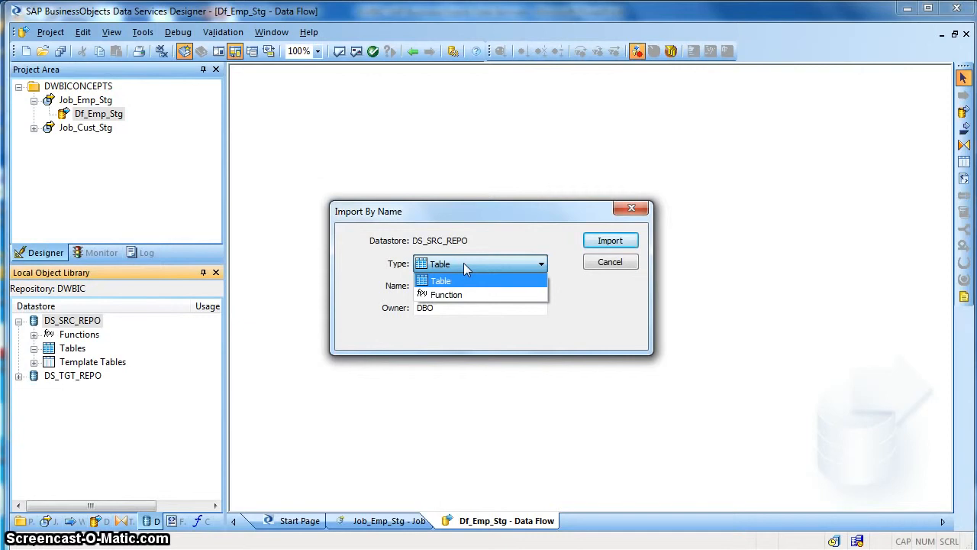
left_click(464, 263)
left_click(464, 286)
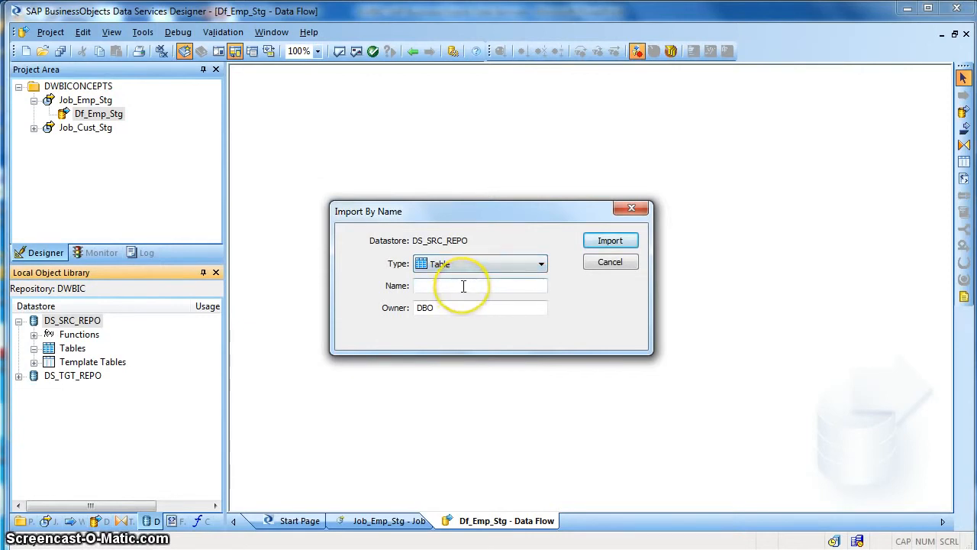
left_click(464, 286)
type("EMP")
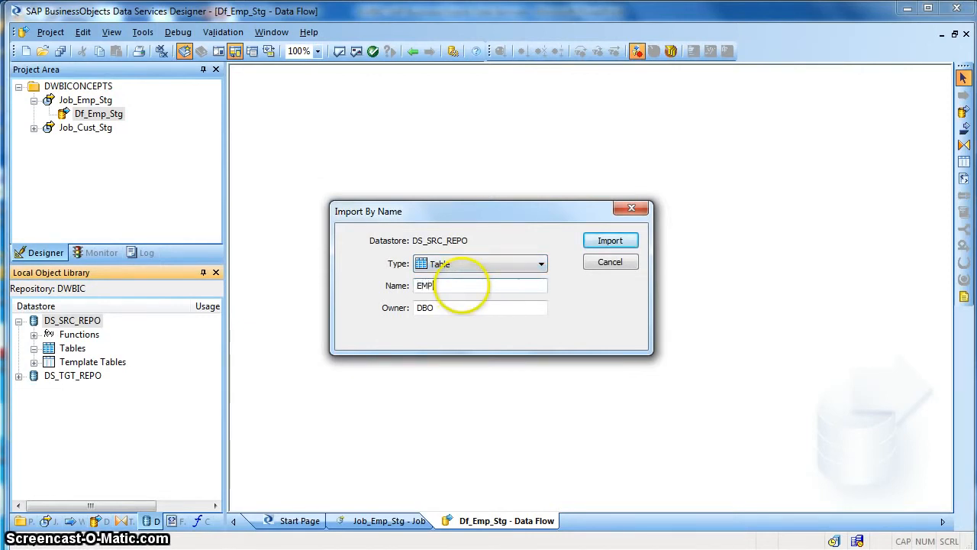
left_click(612, 243)
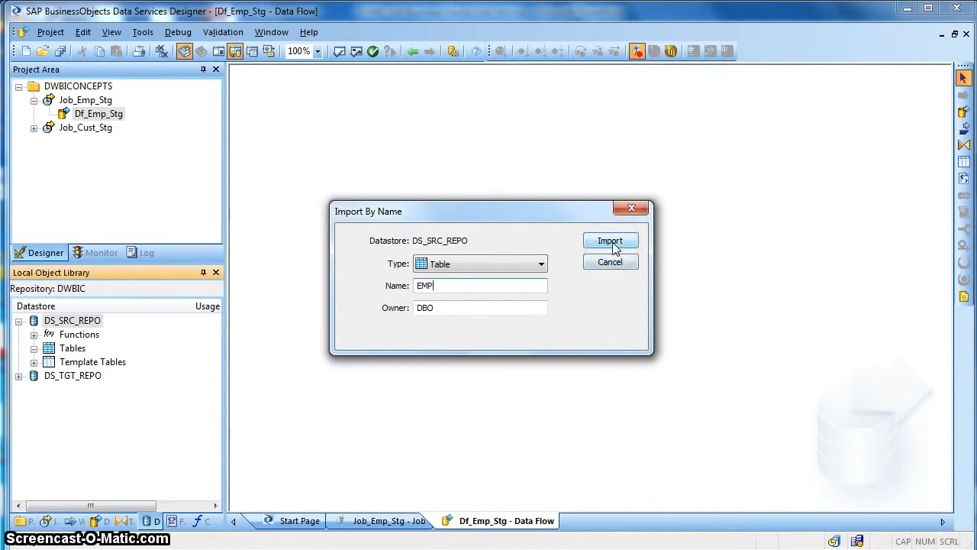
left_click(96, 362)
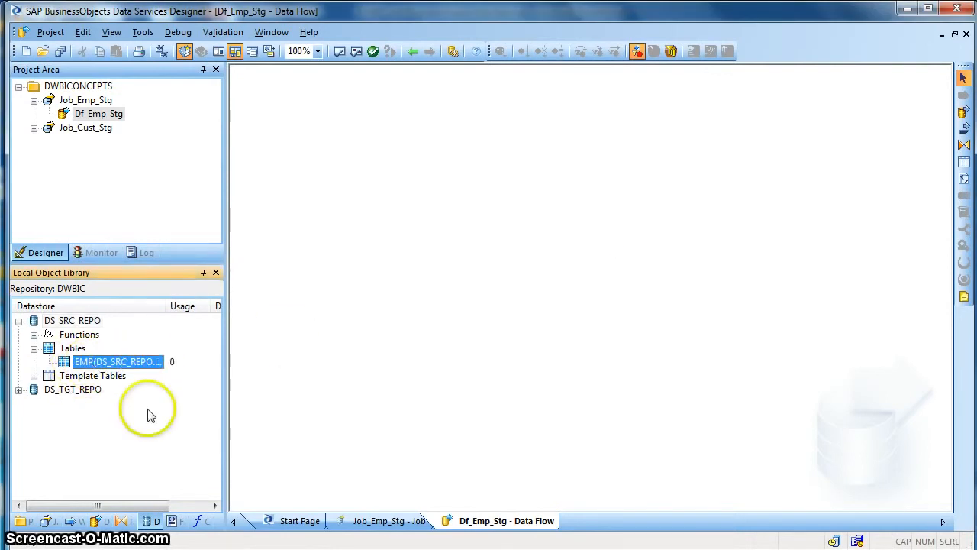
Import the tables DEPT and SALGRADE by name into the DS_SRC_REPO datastore
right_click(78, 351)
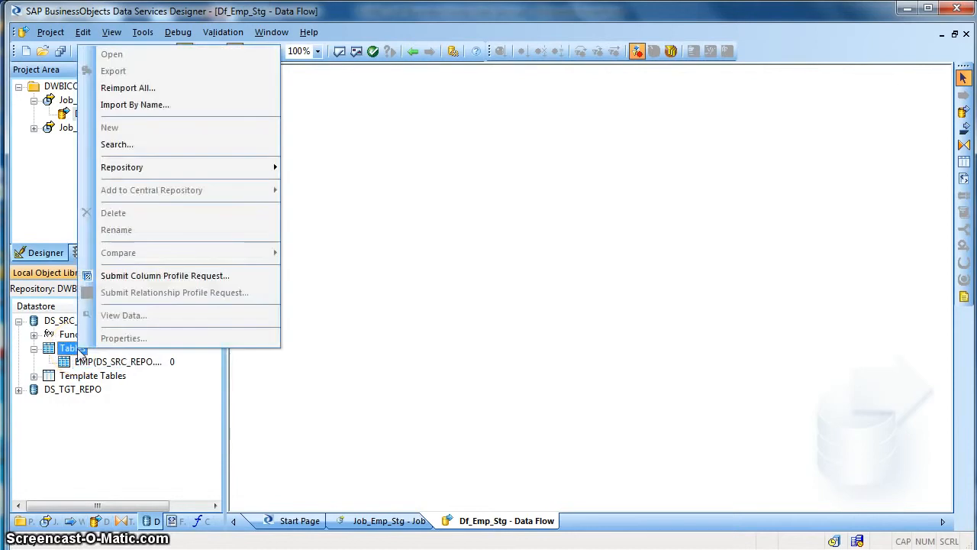
left_click(181, 117)
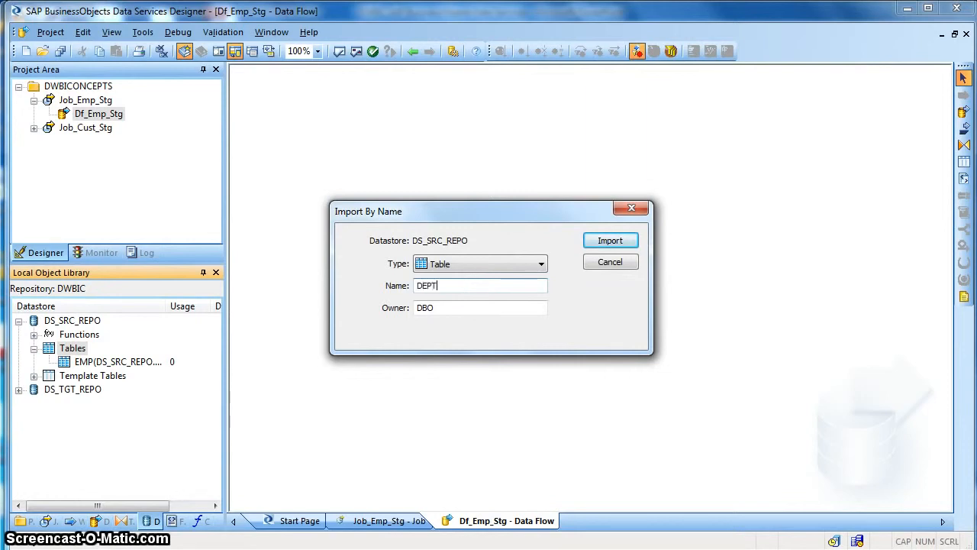
key("Return")
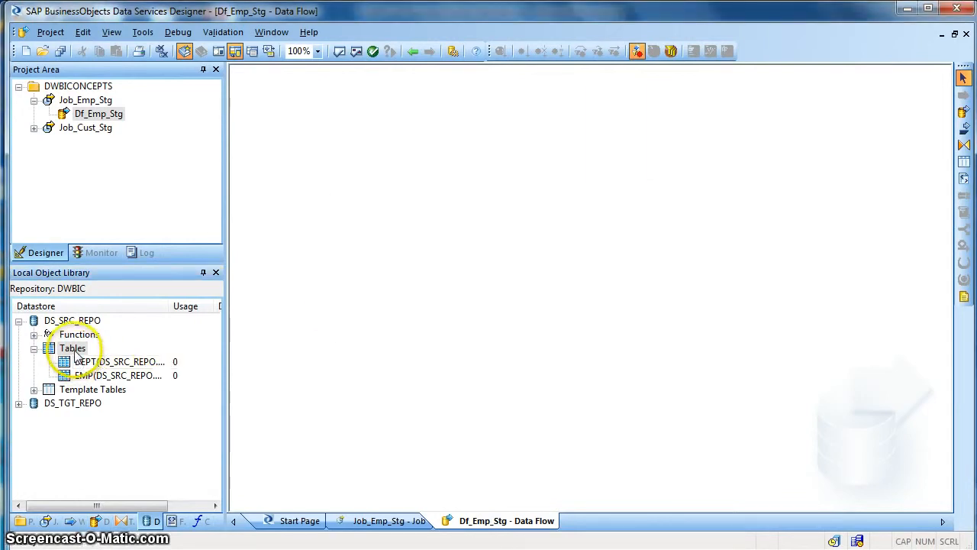
right_click(76, 353)
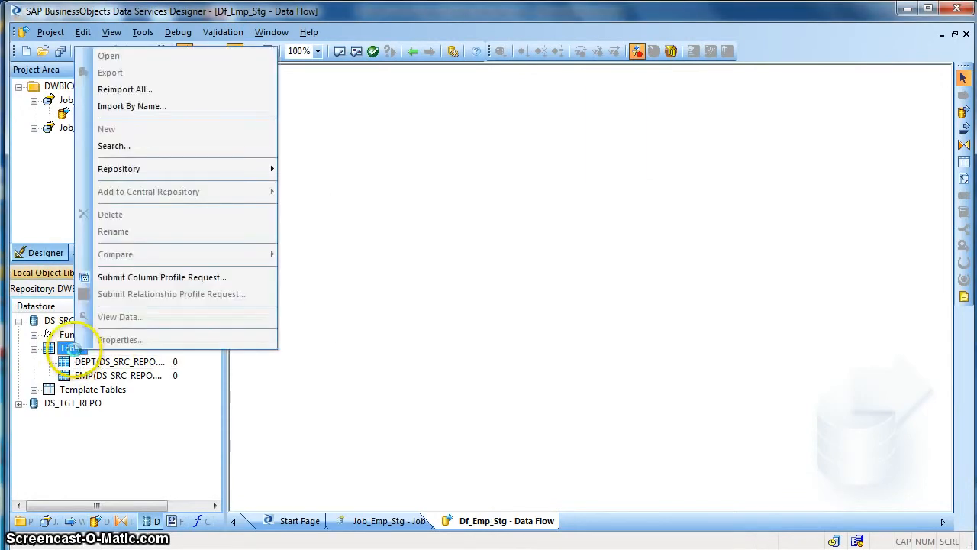
left_click(150, 107)
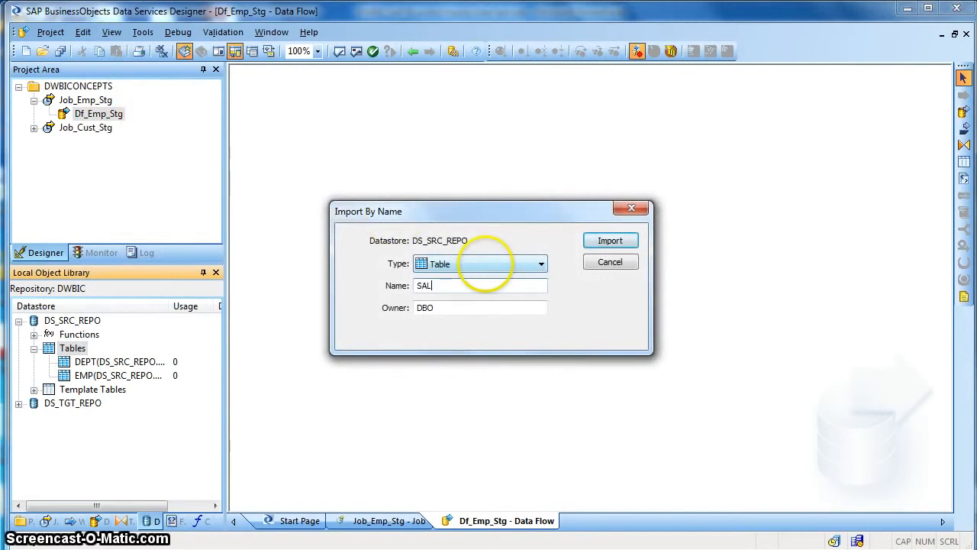
type("SALGRADE")
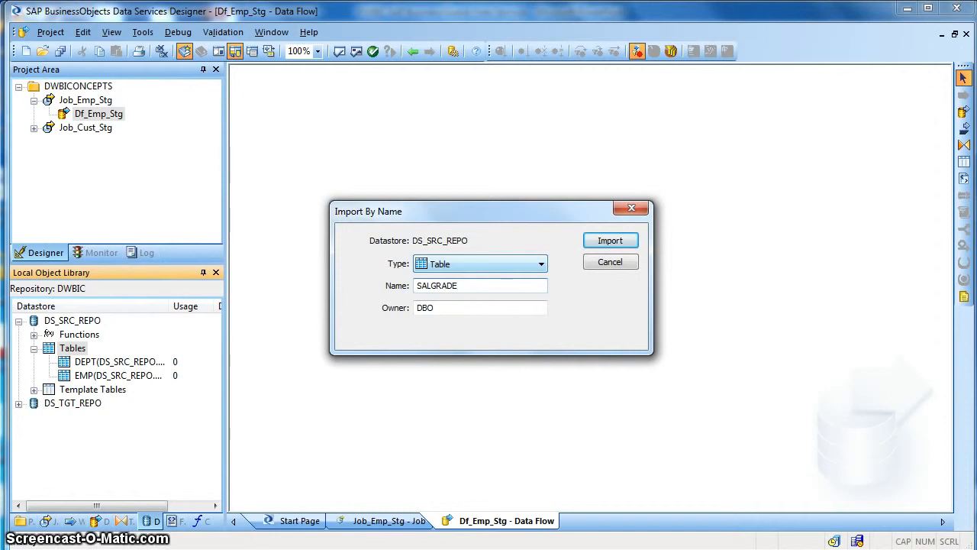
left_click(603, 242)
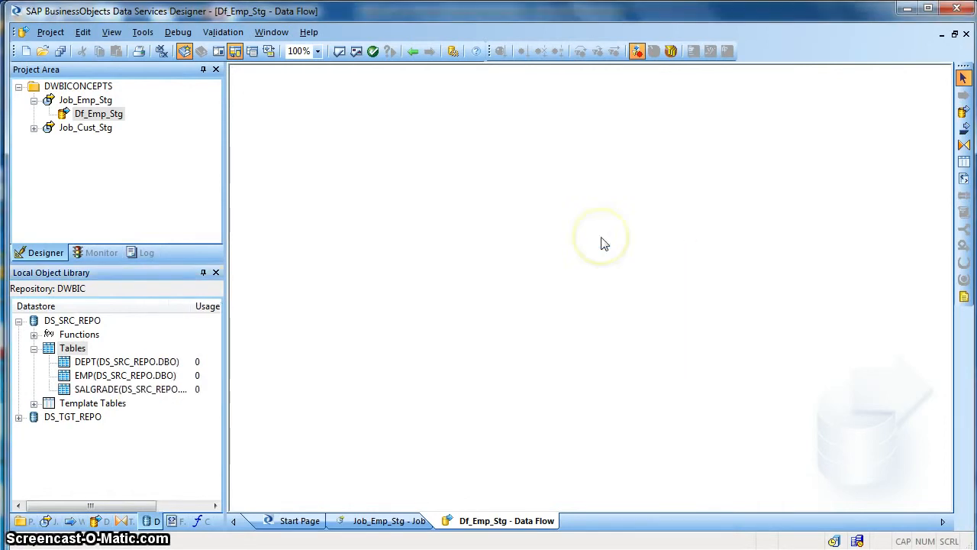
Place the EMP table from DS_SRC_REPO in the Df_Emp_Stg data flow as a source
left_click(103, 361)
left_click(107, 389, "shift")
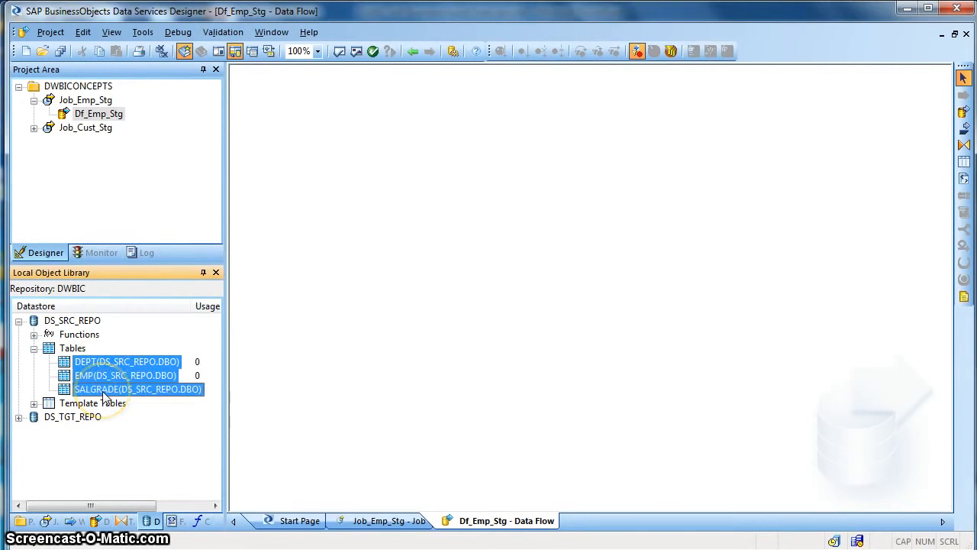
left_click(98, 361)
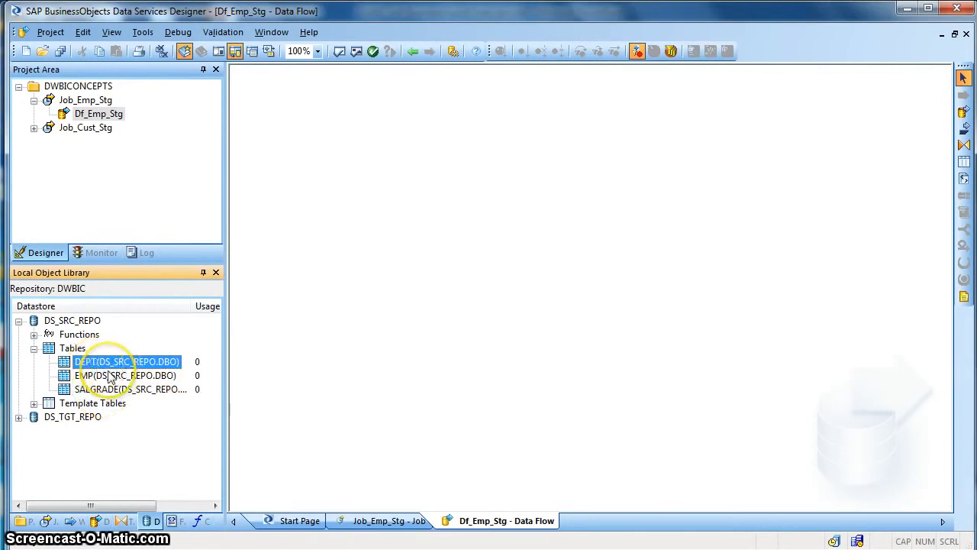
left_click(111, 376)
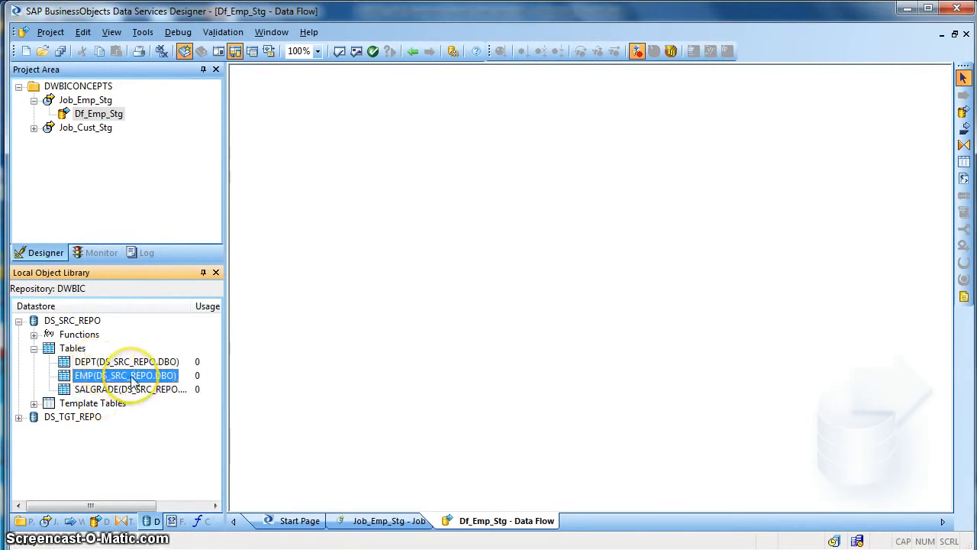
left_click_drag(131, 380, 310, 173)
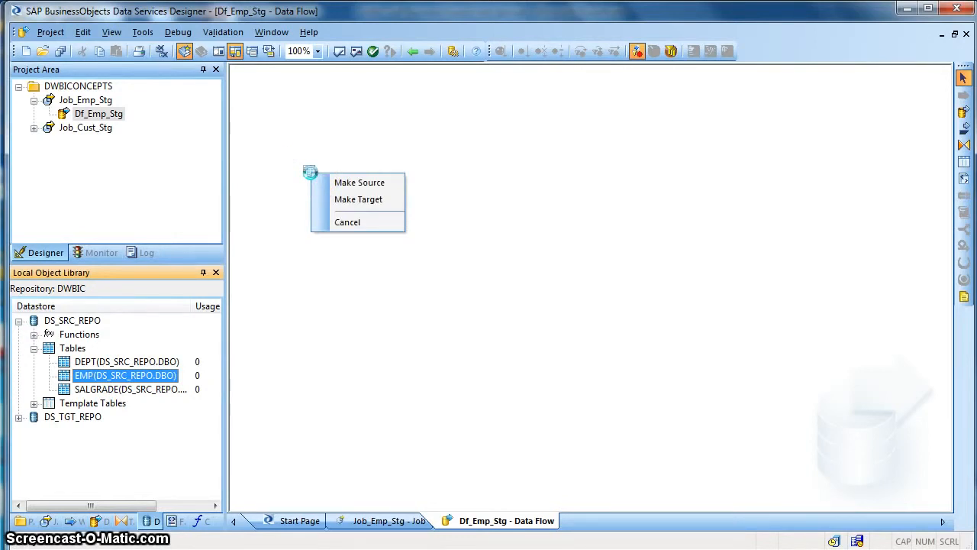
left_click(342, 187)
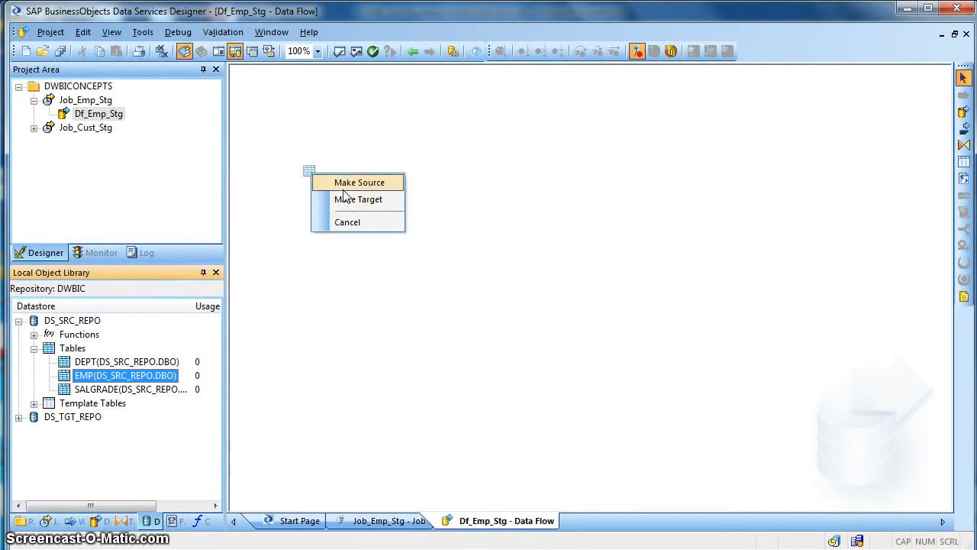
left_click(343, 187)
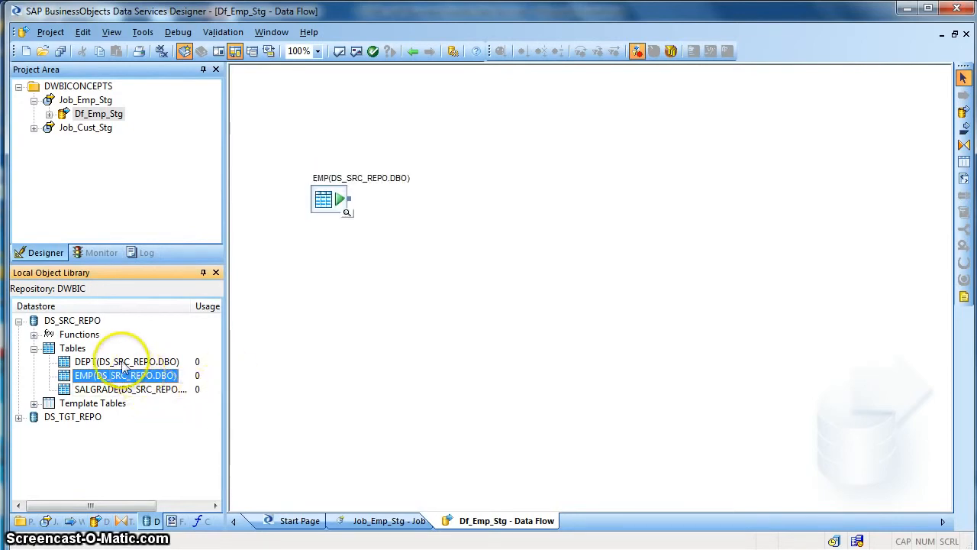
Place the DEPT table in the data flow as a source and position it below the EMP table
left_click_drag(118, 361, 315, 278)
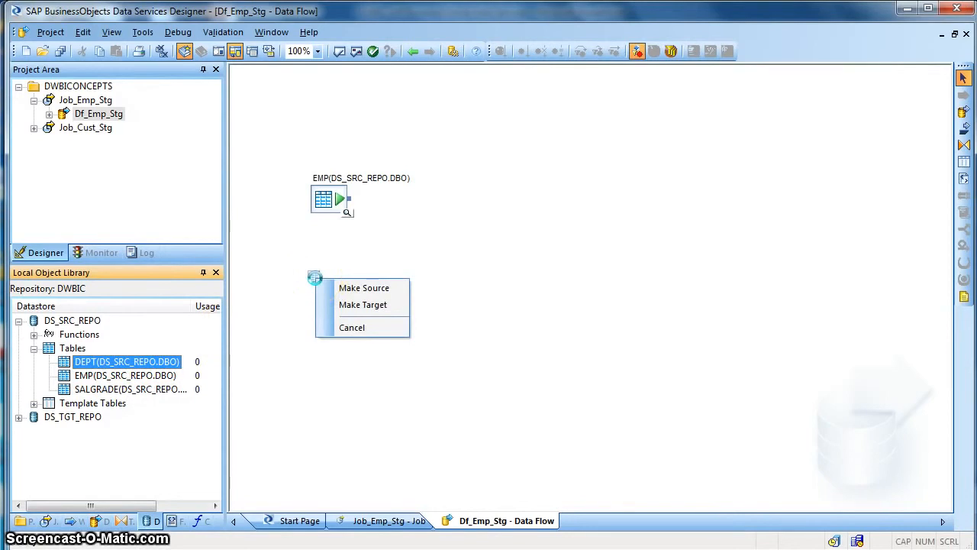
left_click(336, 288)
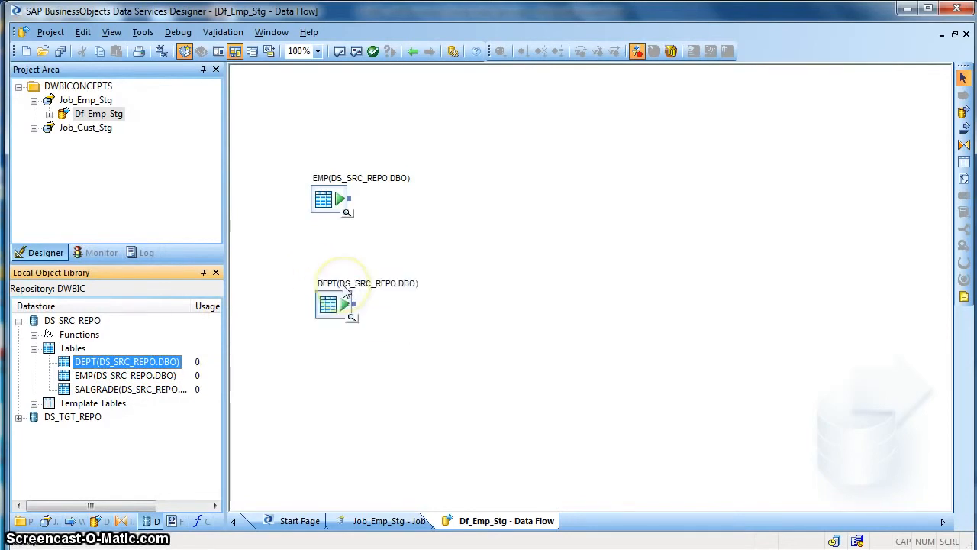
left_click_drag(334, 314, 325, 307)
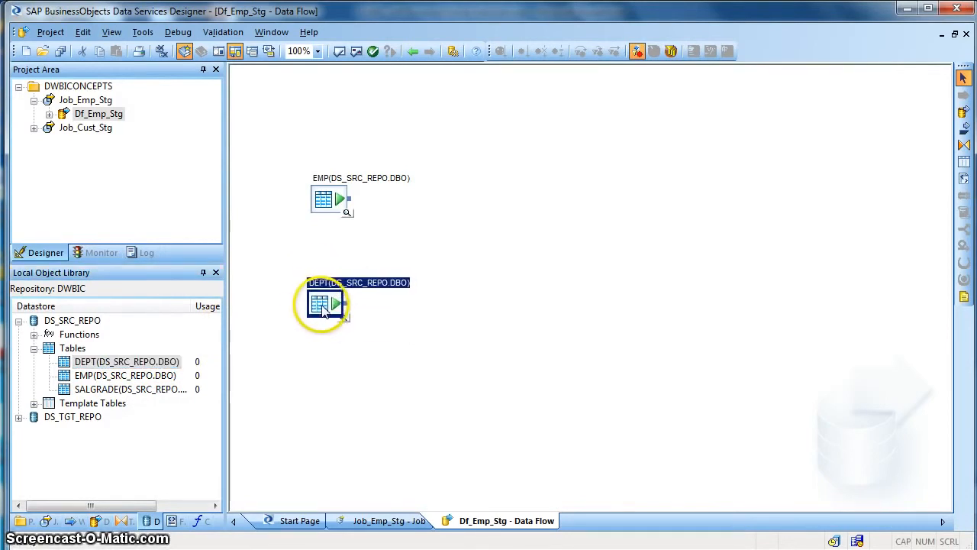
Examine the data in the EMP source table and in the DEPT source table
left_click(347, 215)
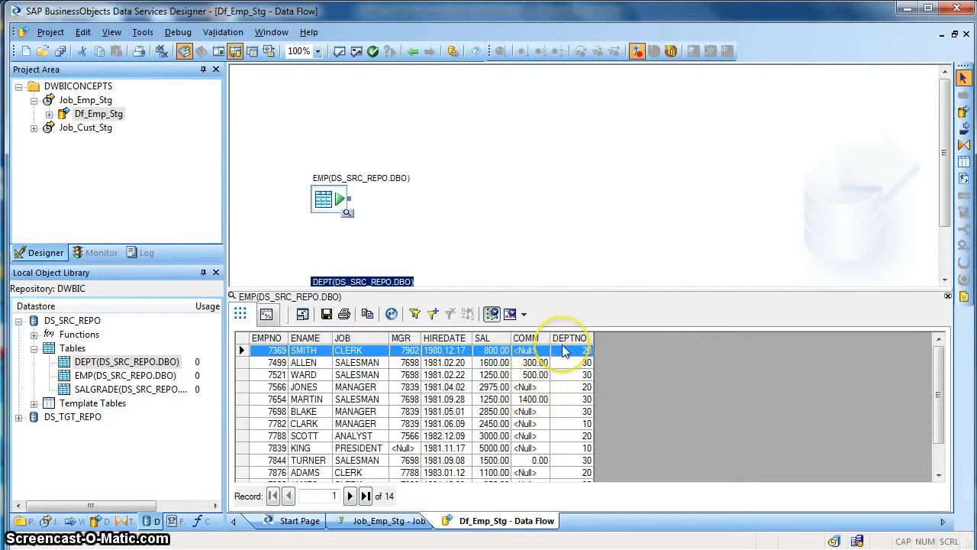
left_click(947, 295)
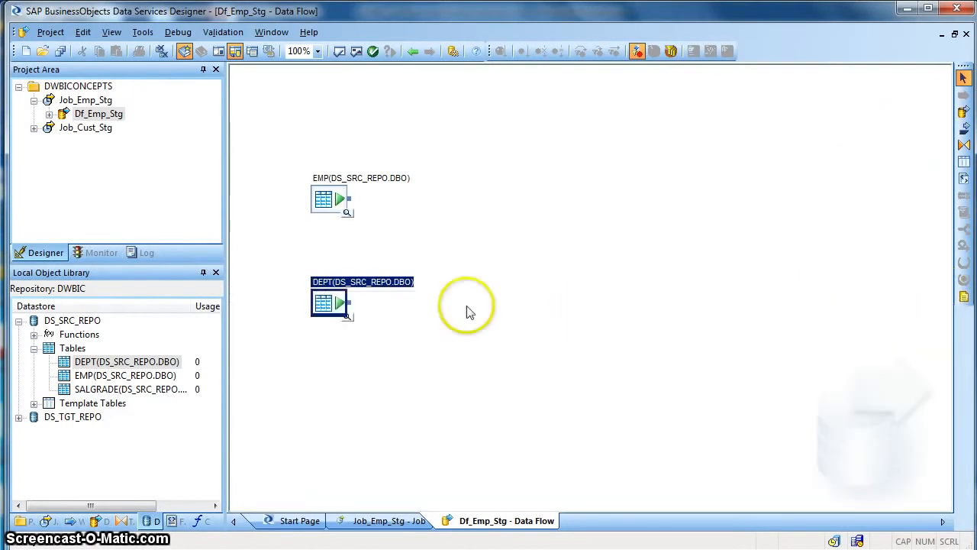
left_click(347, 315)
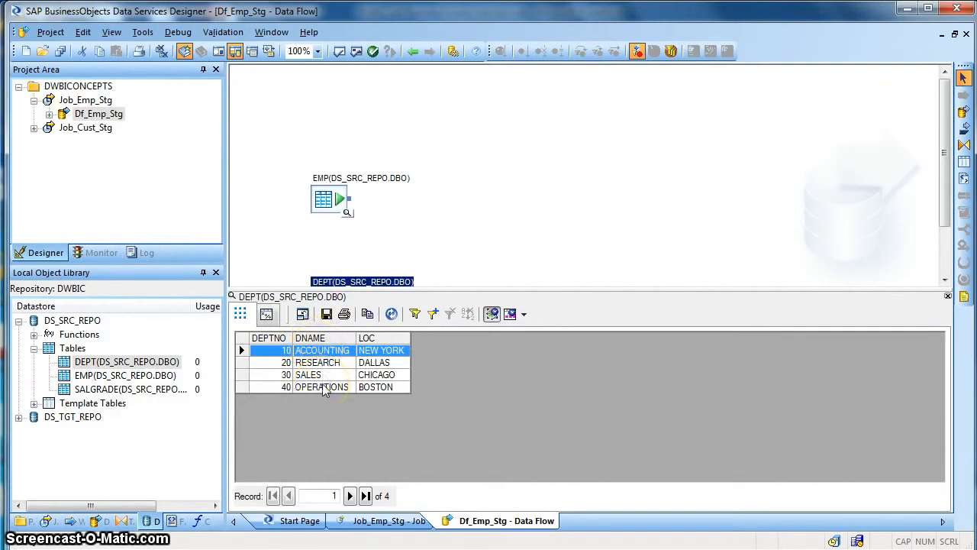
Close the DEPT data preview and add a Query transform named Qry_Join beside the two source tables
left_click(948, 296)
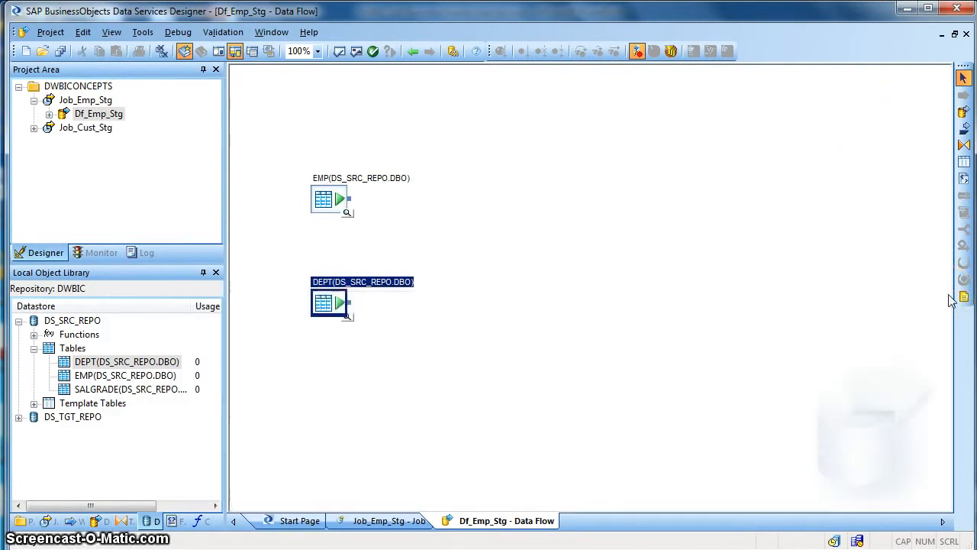
left_click(963, 147)
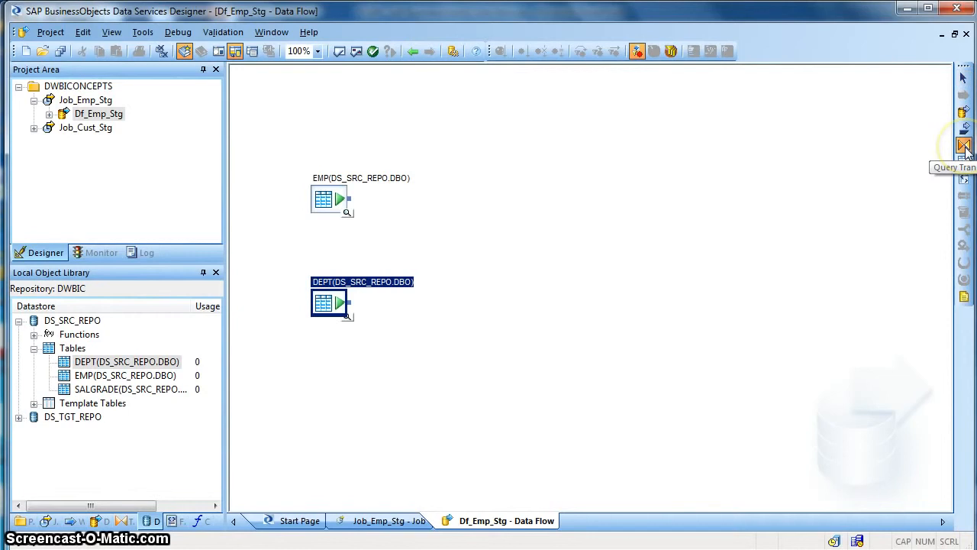
left_click(442, 225)
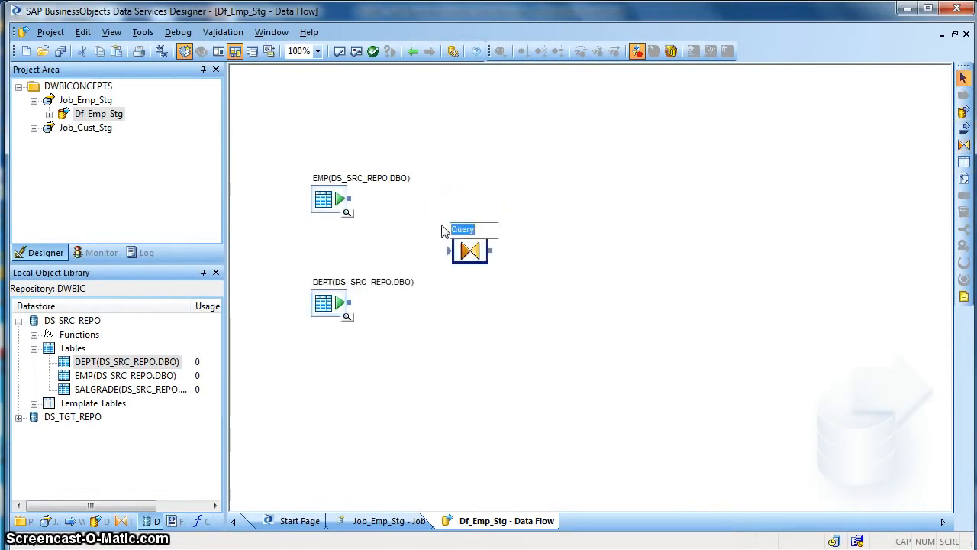
type("Qry")
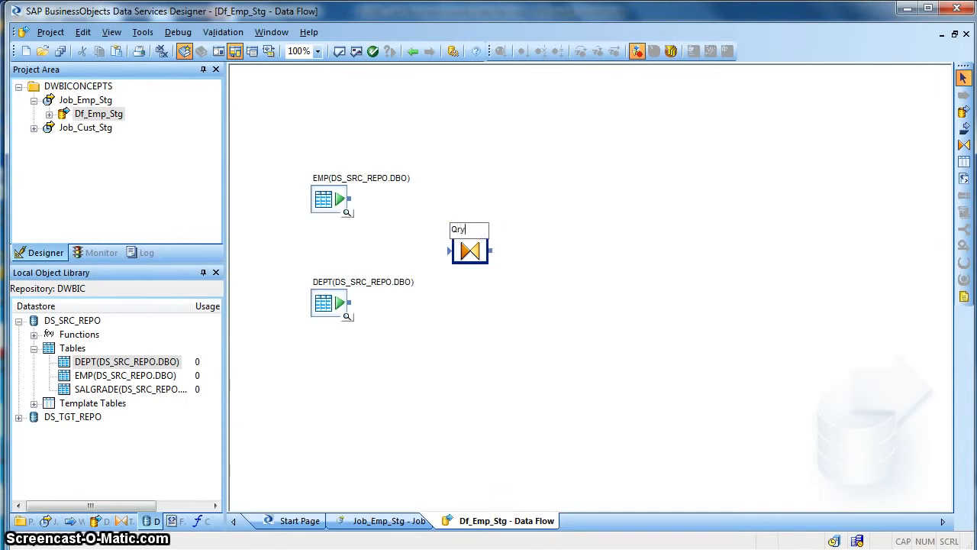
type("_Join")
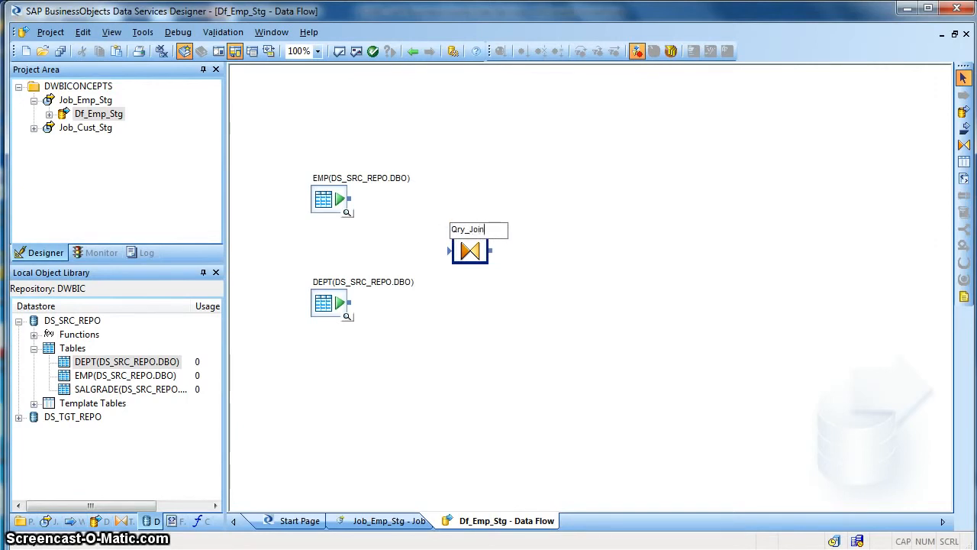
key("Return")
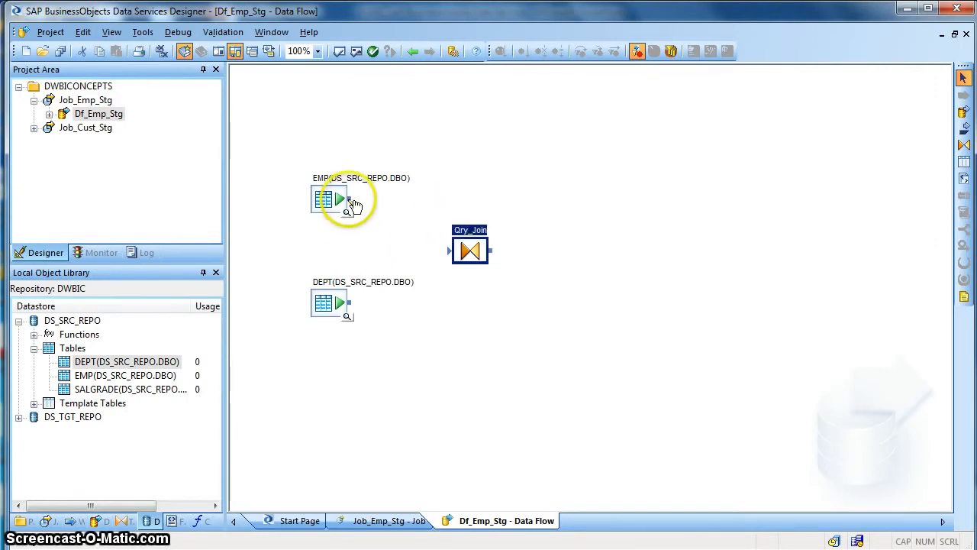
Connect the EMP and DEPT source tables to Qry_Join and open the transform for editing
left_click_drag(356, 203, 453, 255)
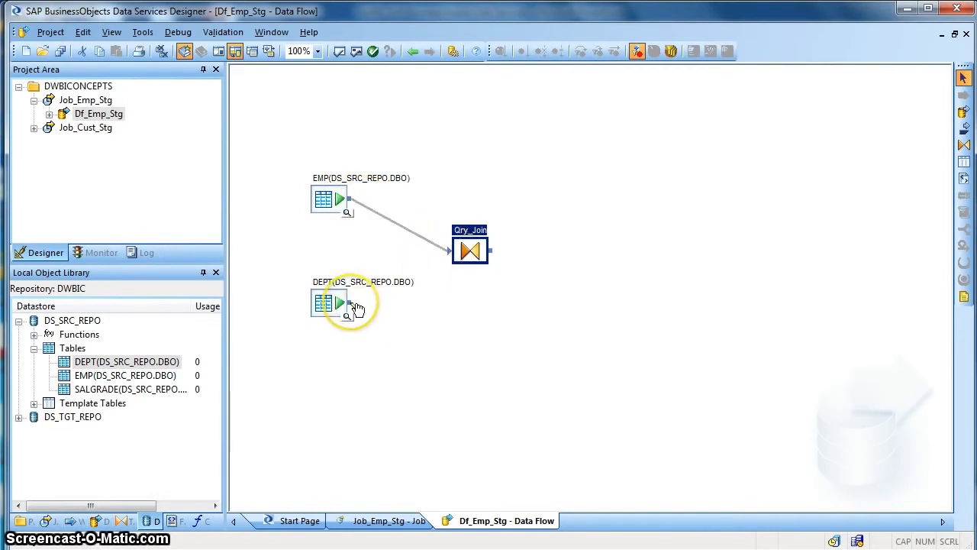
left_click_drag(357, 307, 452, 254)
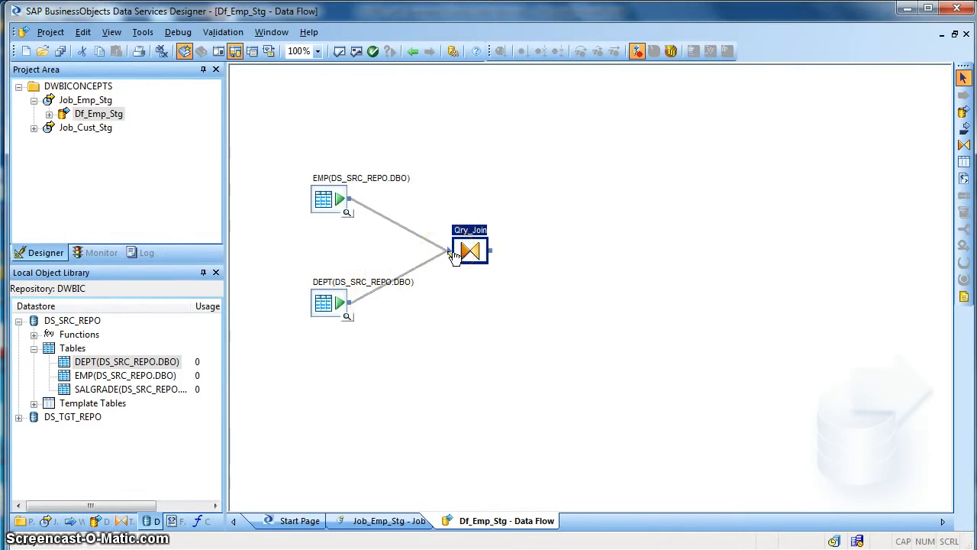
left_click(468, 258)
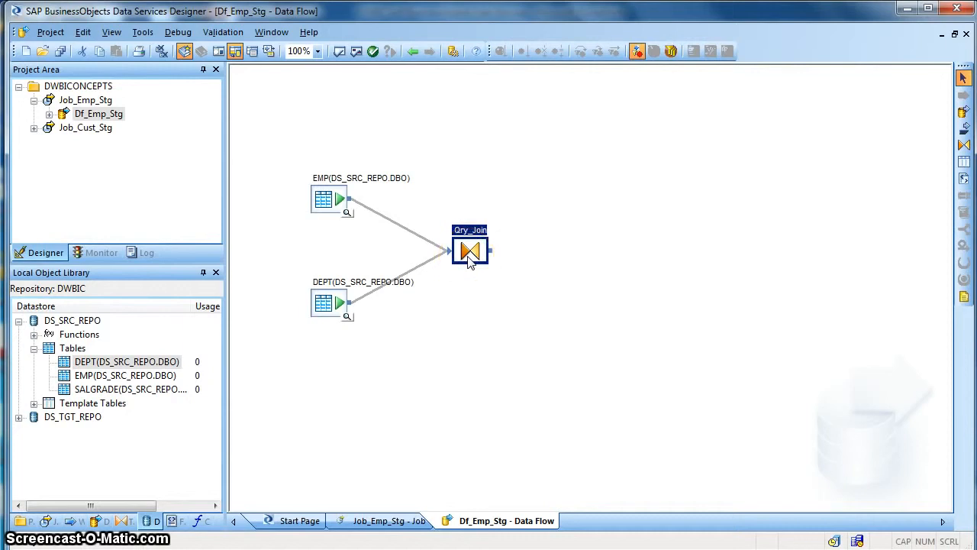
double_click(469, 257)
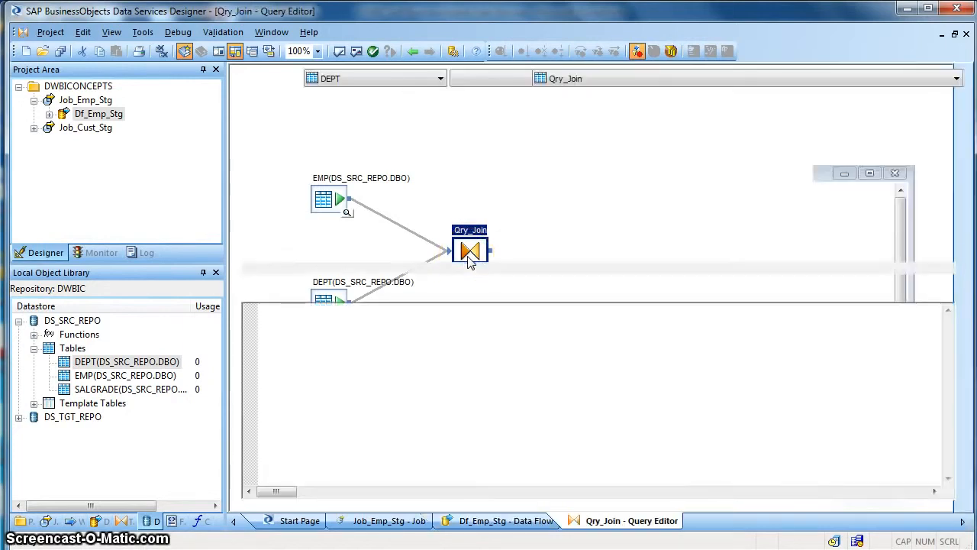
Map all EMP columns, from EMPNO through DEPTNO, to the output schema of Qry_Join
left_click_drag(416, 236, 370, 259)
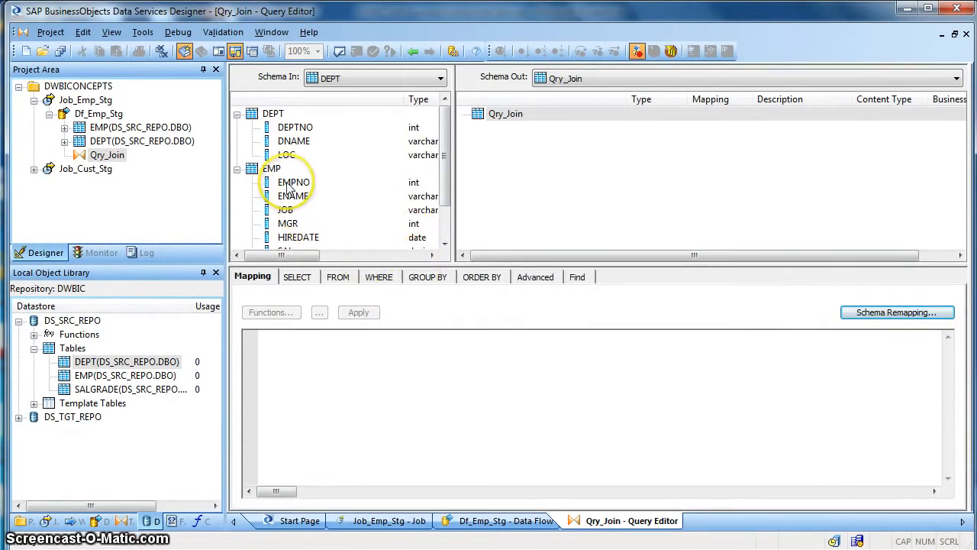
left_click(293, 183)
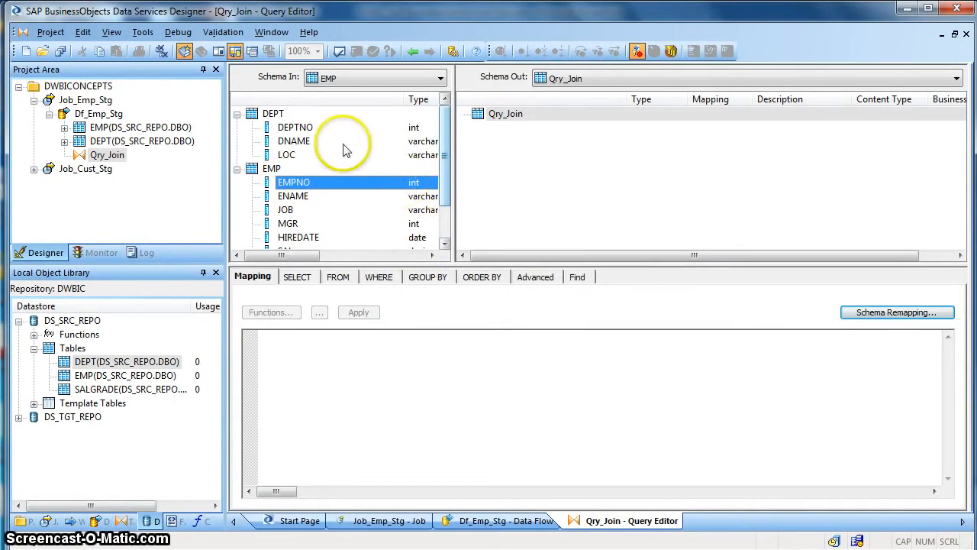
left_click(237, 114)
left_click(238, 127)
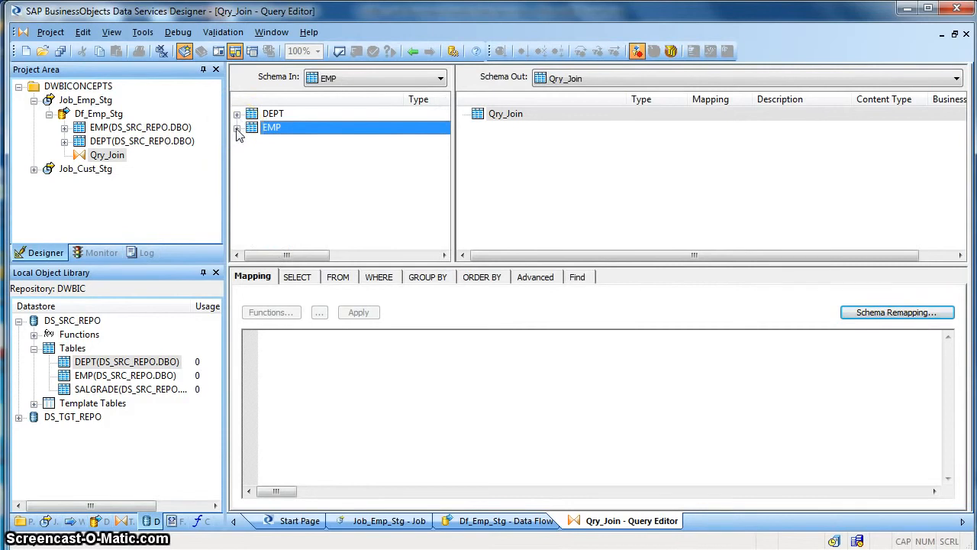
left_click(237, 127)
left_click(294, 147)
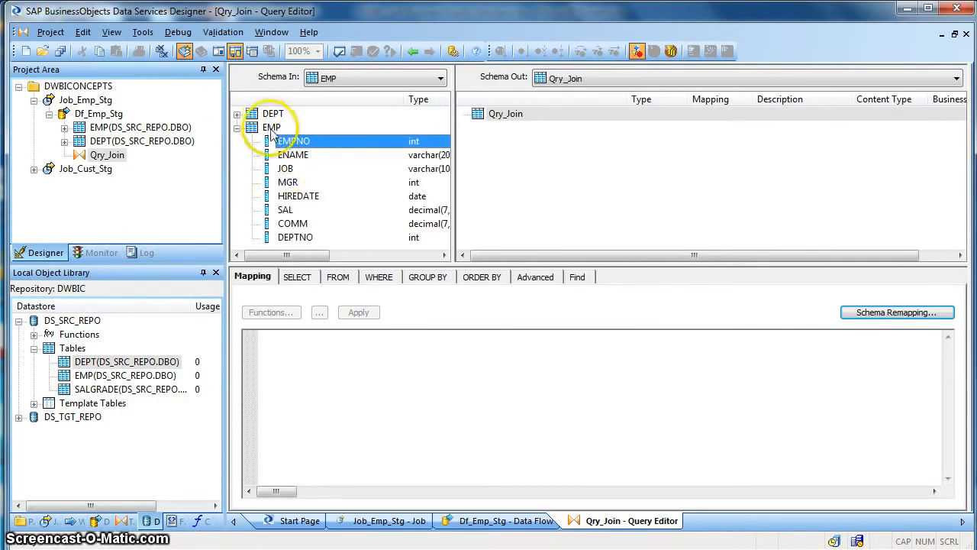
left_click(300, 240, "shift")
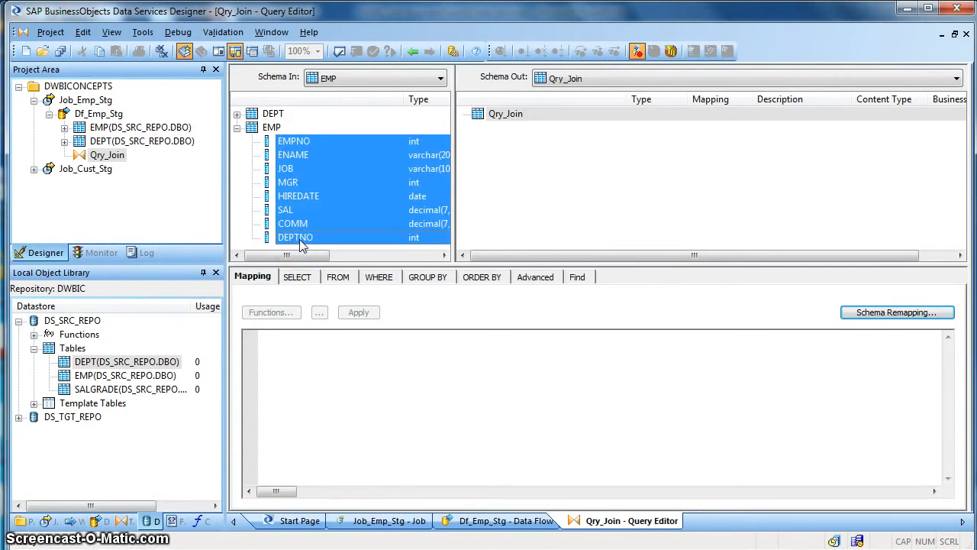
right_click(317, 145)
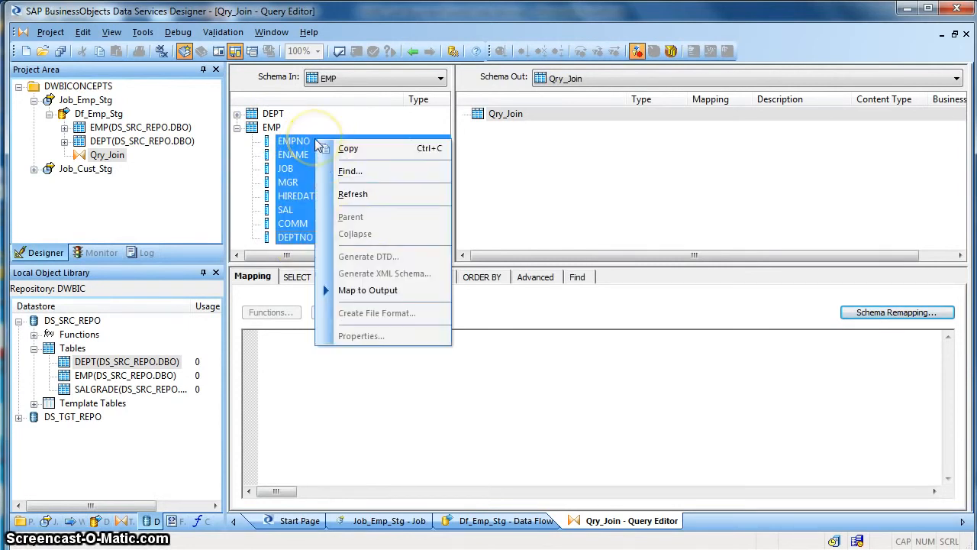
left_click(385, 290)
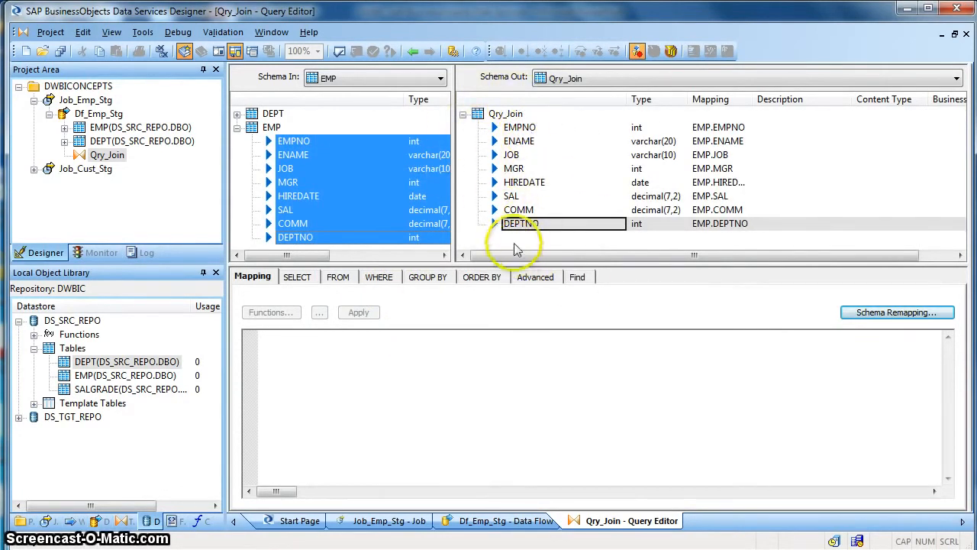
Map the DNAME column of the DEPT table to the Qry_Join output schema
left_click_drag(497, 264, 496, 306)
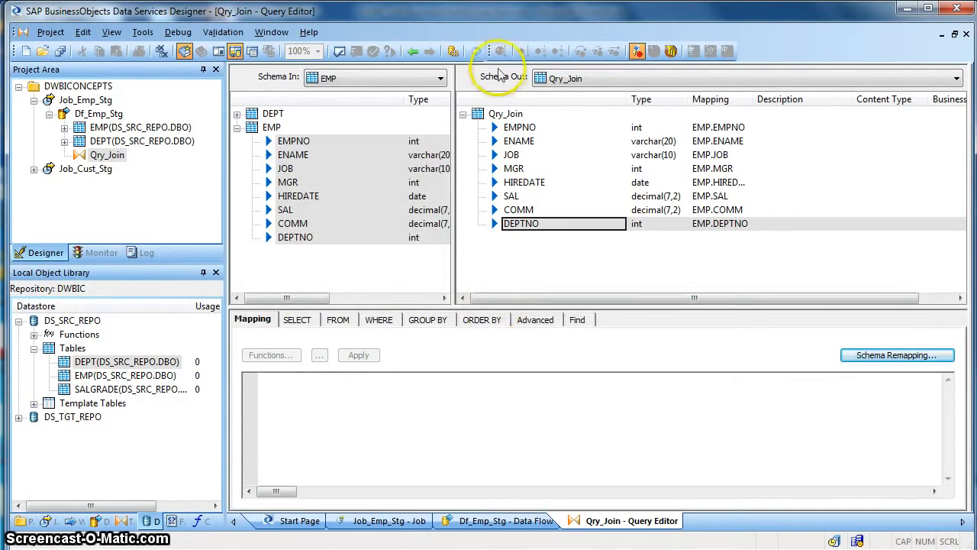
left_click(236, 113)
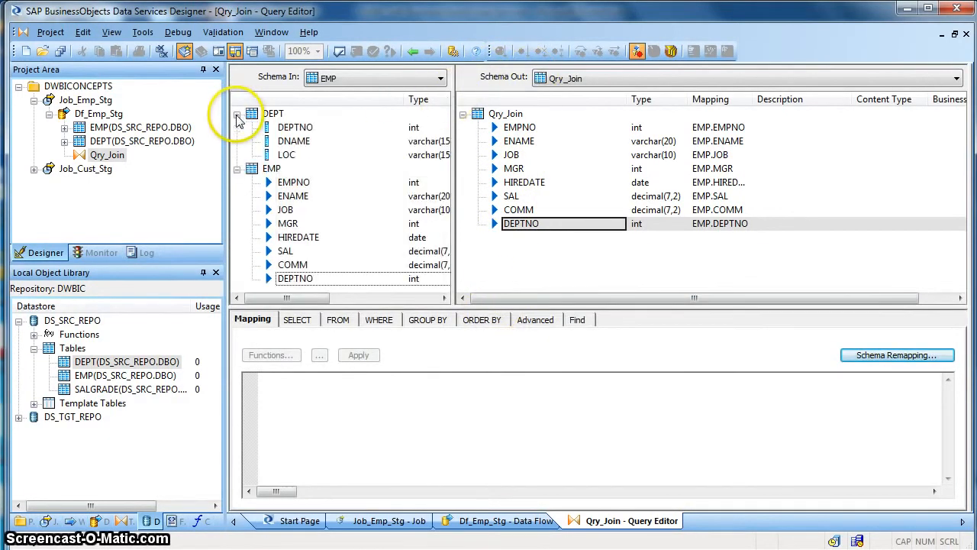
right_click(299, 145)
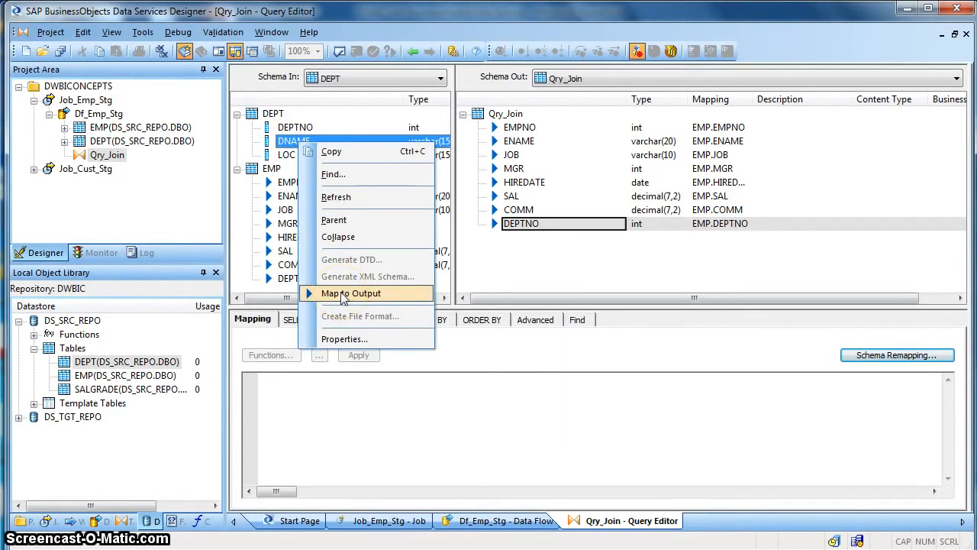
left_click(342, 296)
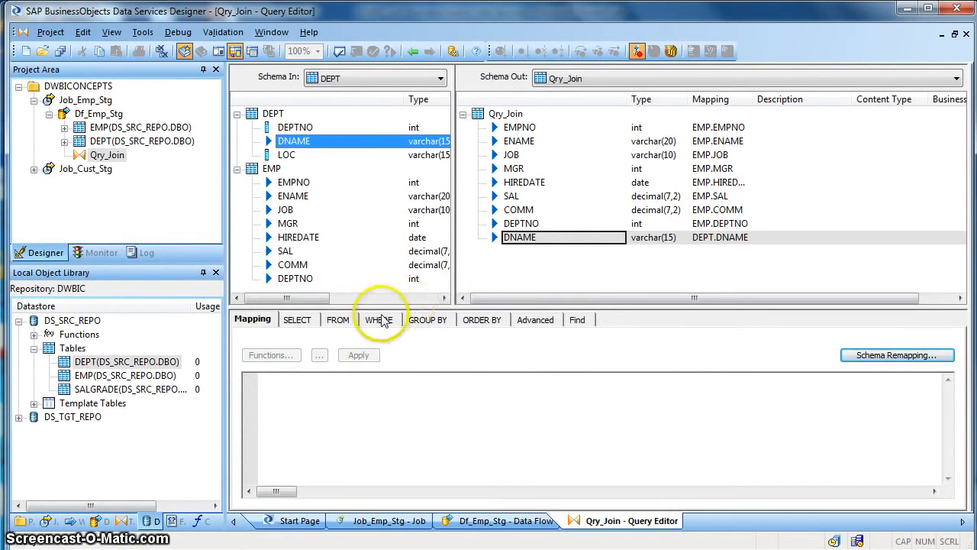
Start a join pair in the FROM clause of Qry_Join with EMP as the left table
left_click(338, 320)
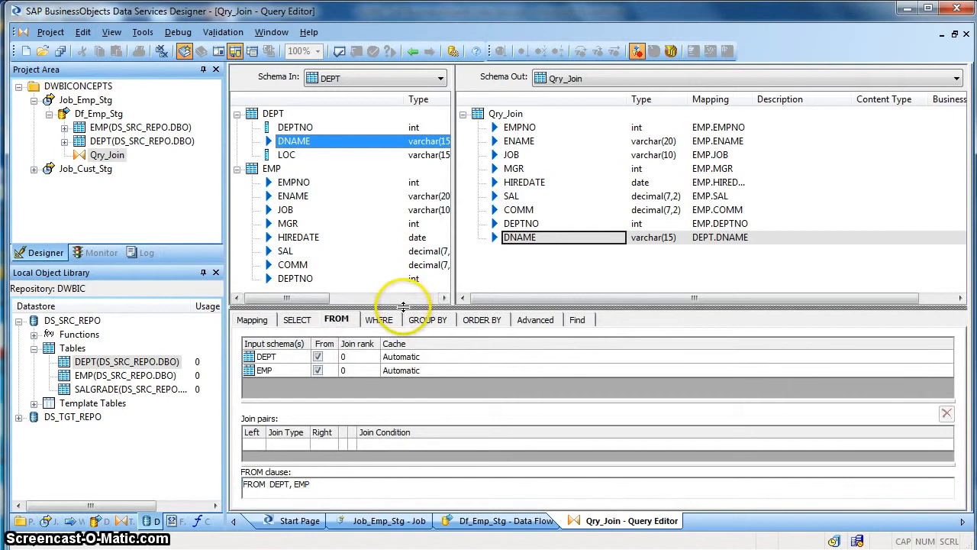
left_click_drag(402, 306, 393, 250)
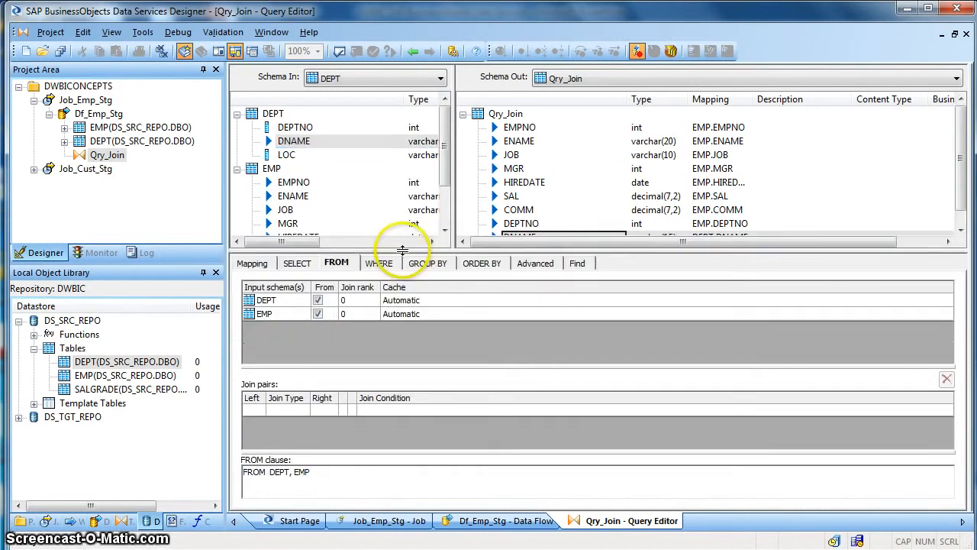
left_click(290, 313)
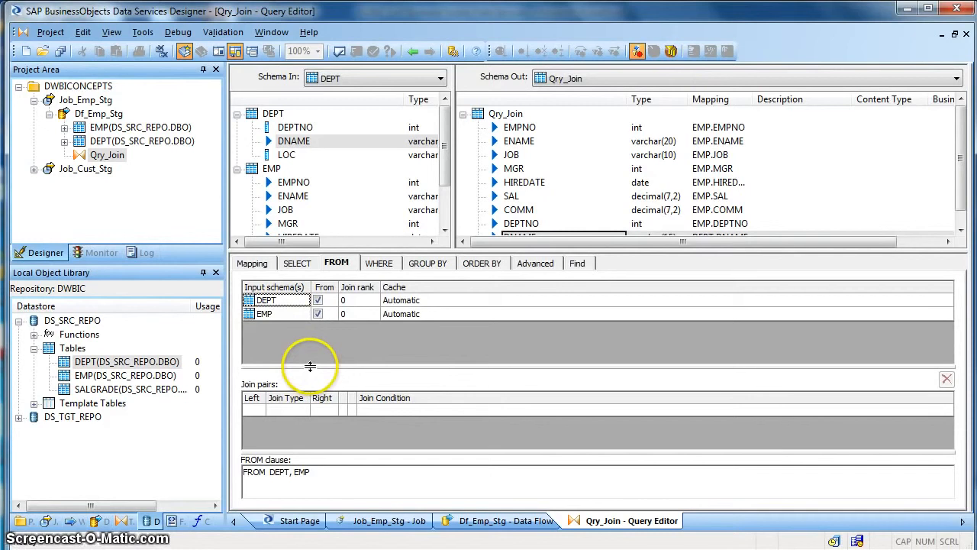
left_click_drag(311, 367, 298, 336)
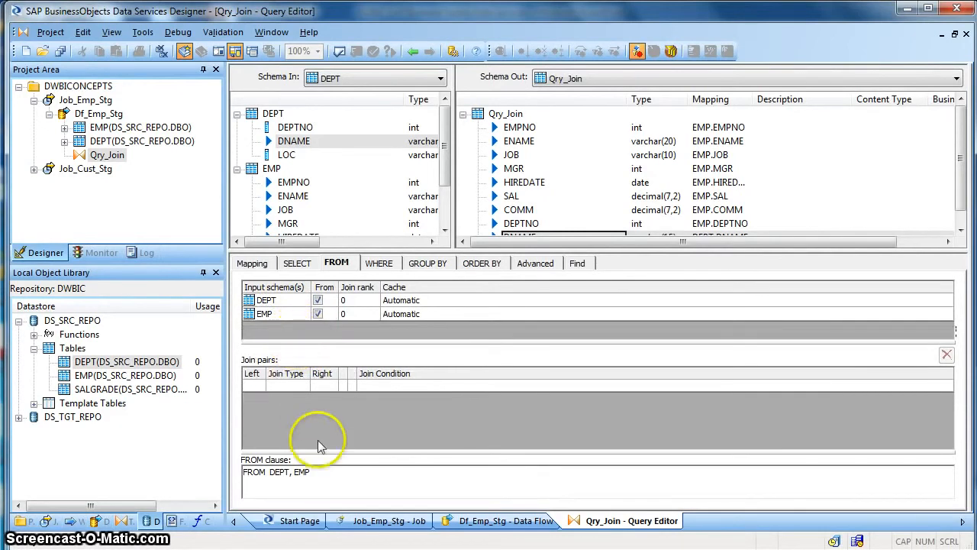
left_click_drag(314, 451, 312, 431)
left_click(280, 319)
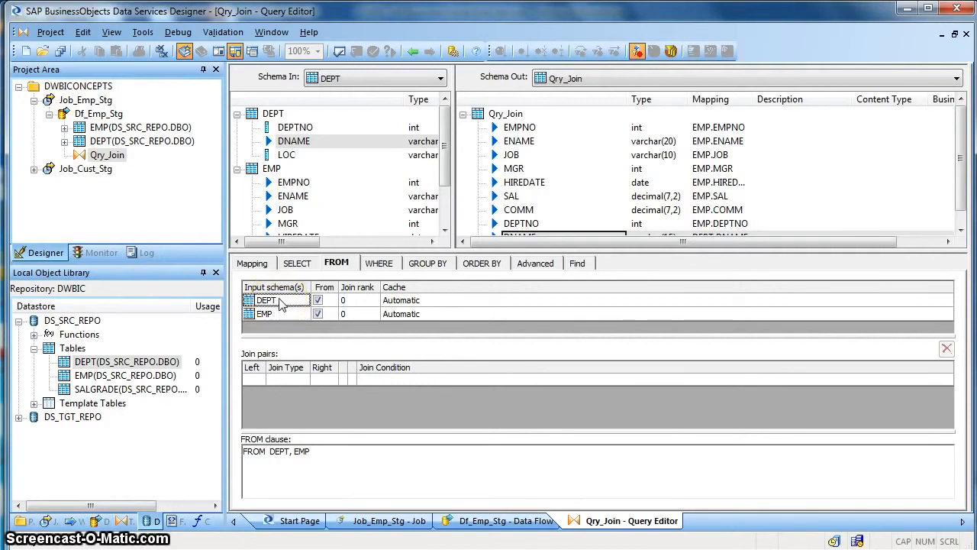
left_click(281, 316)
left_click(263, 379)
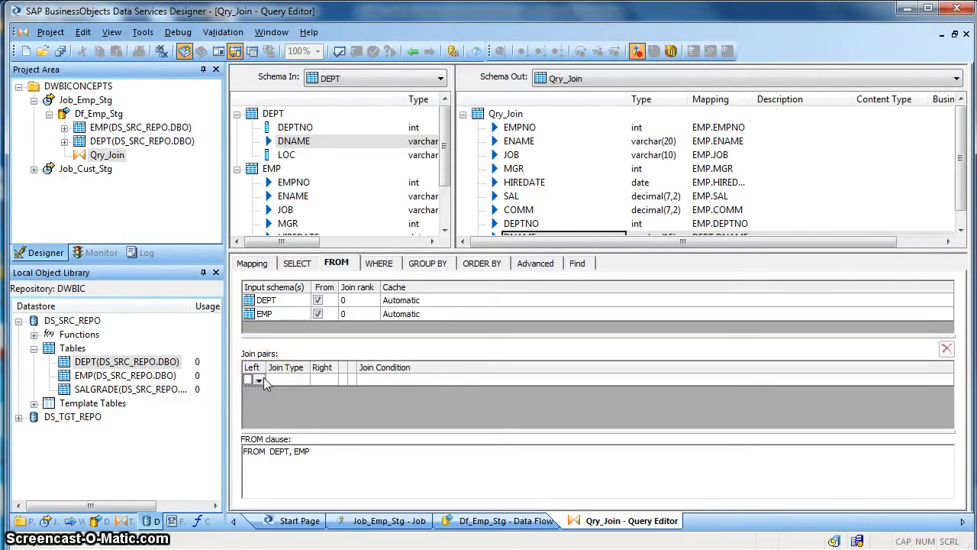
left_click(259, 379)
left_click(264, 411)
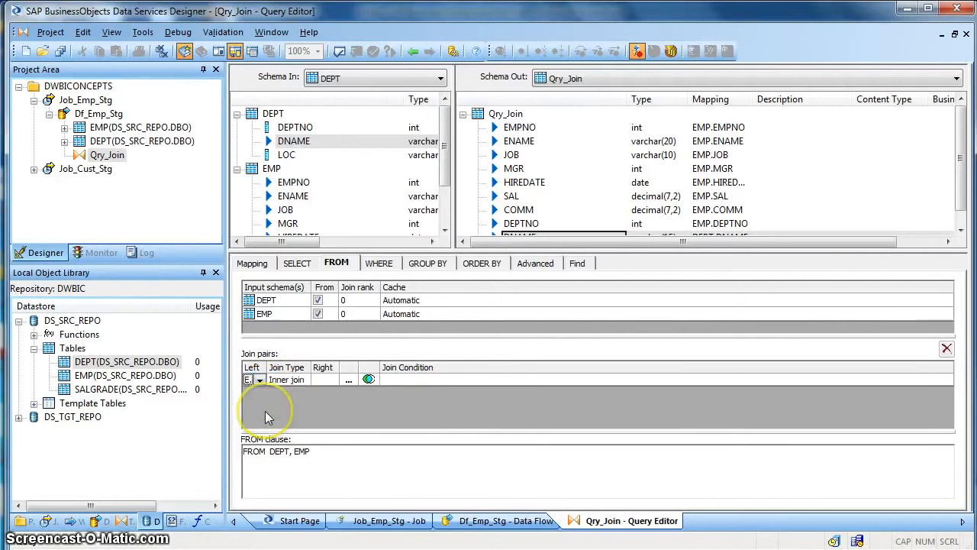
left_click_drag(266, 367, 317, 367)
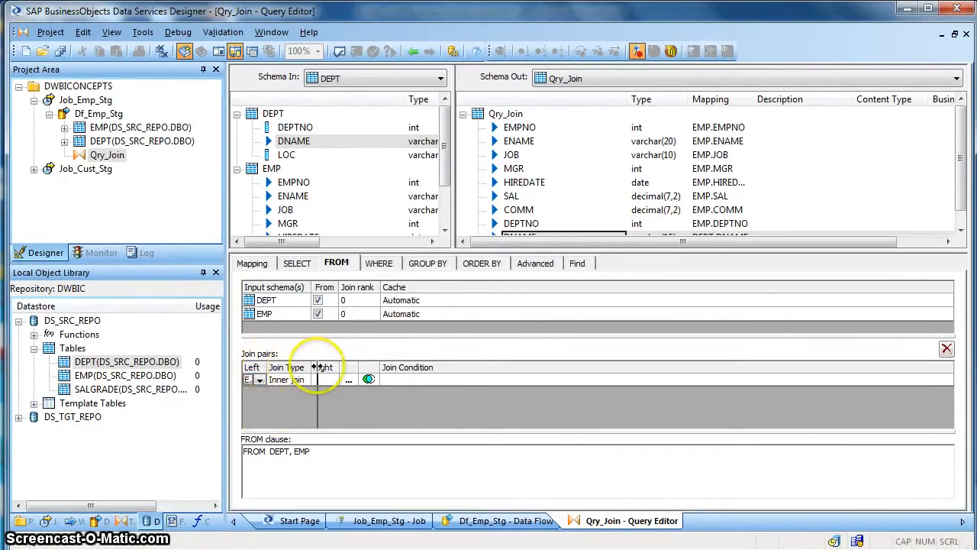
Set the EMP join pair's type to Left outer join with DEPT as the right table
left_click(355, 379)
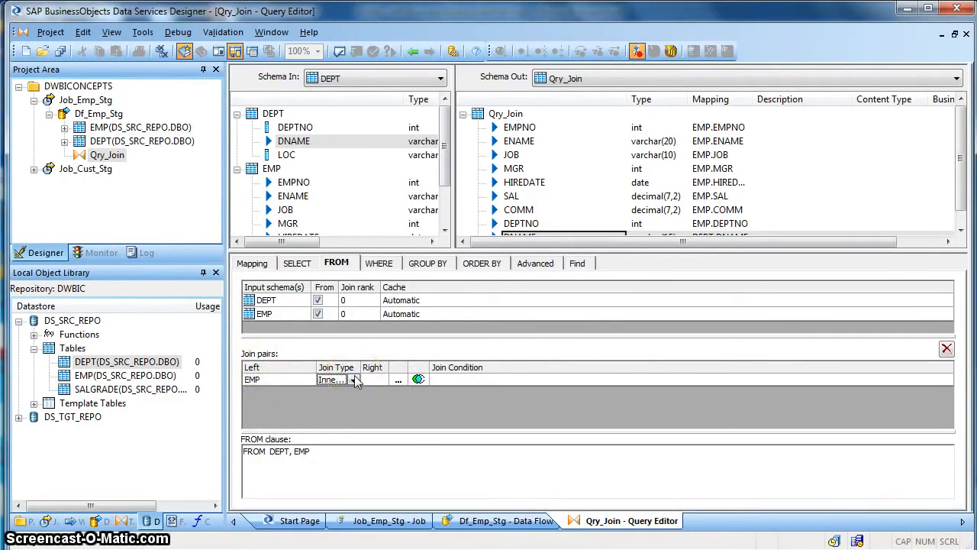
left_click(355, 379)
left_click(353, 396)
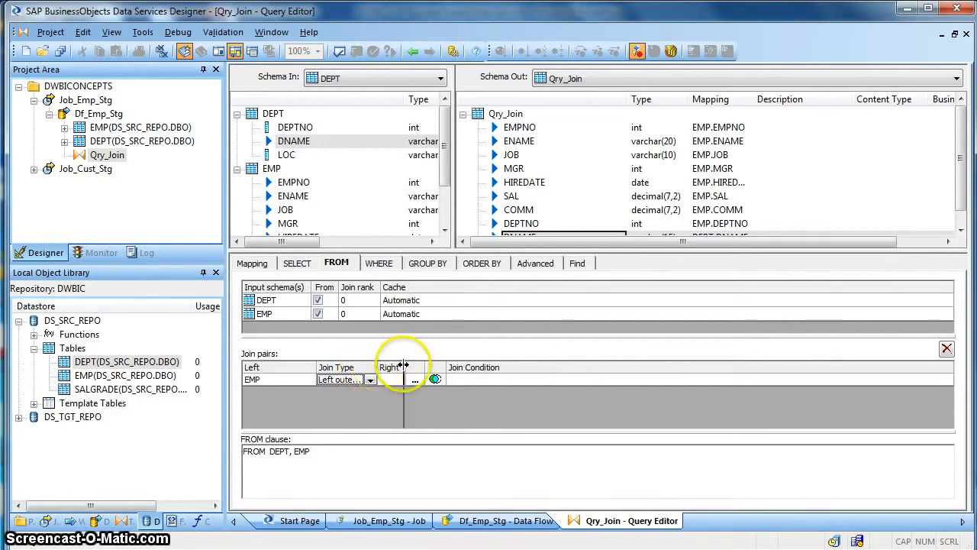
left_click_drag(380, 368, 407, 370)
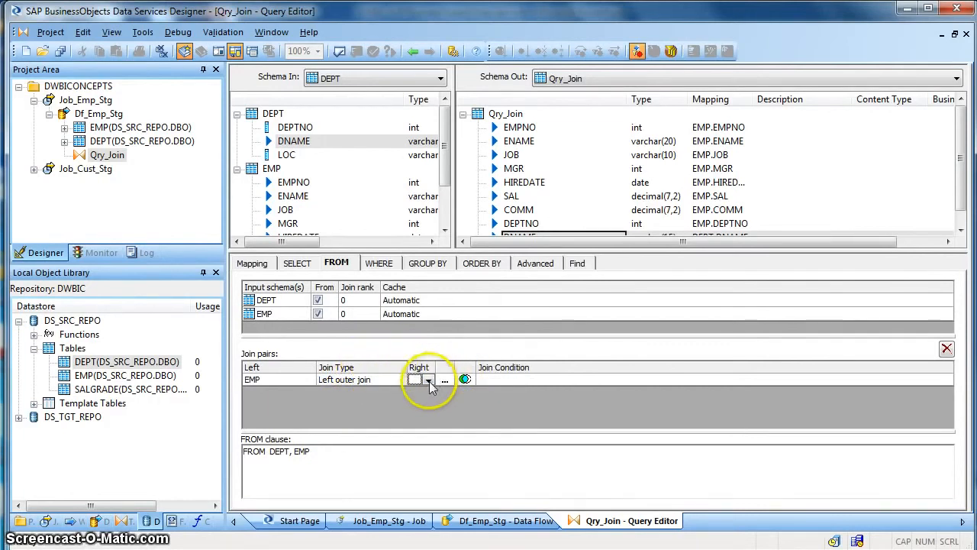
left_click(429, 379)
left_click(424, 405)
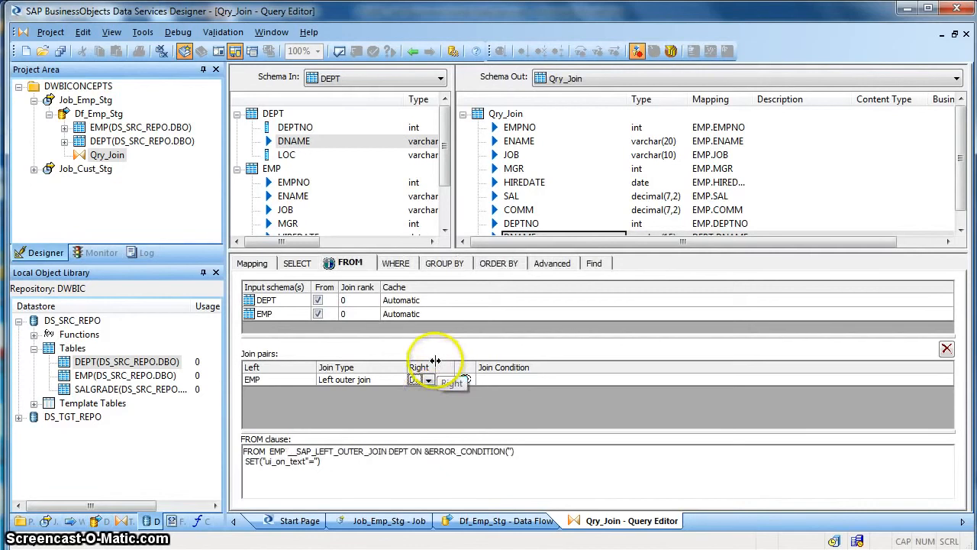
left_click_drag(434, 364, 470, 364)
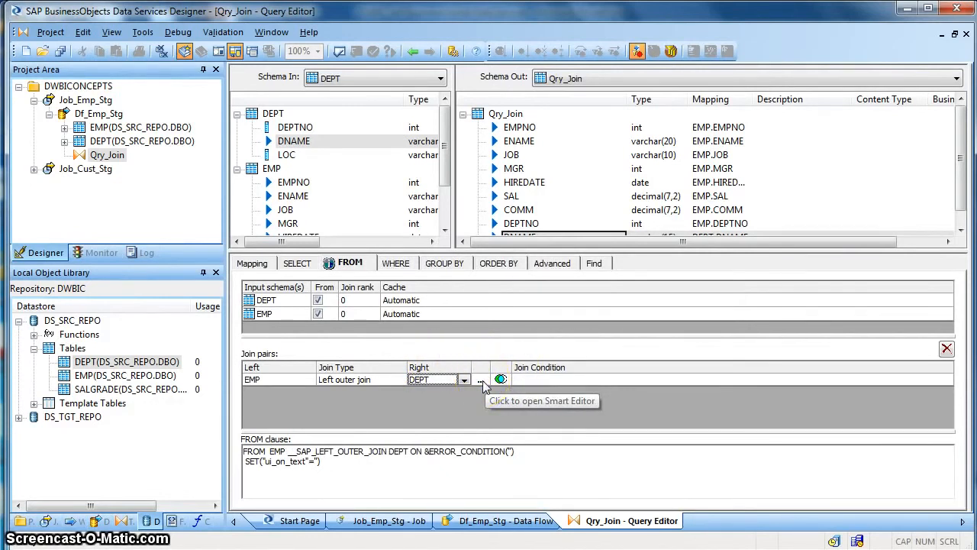
Set the join condition of the EMP and DEPT join pair to EMP.DEPTNO = DEPT.DEPTNO
left_click(481, 380)
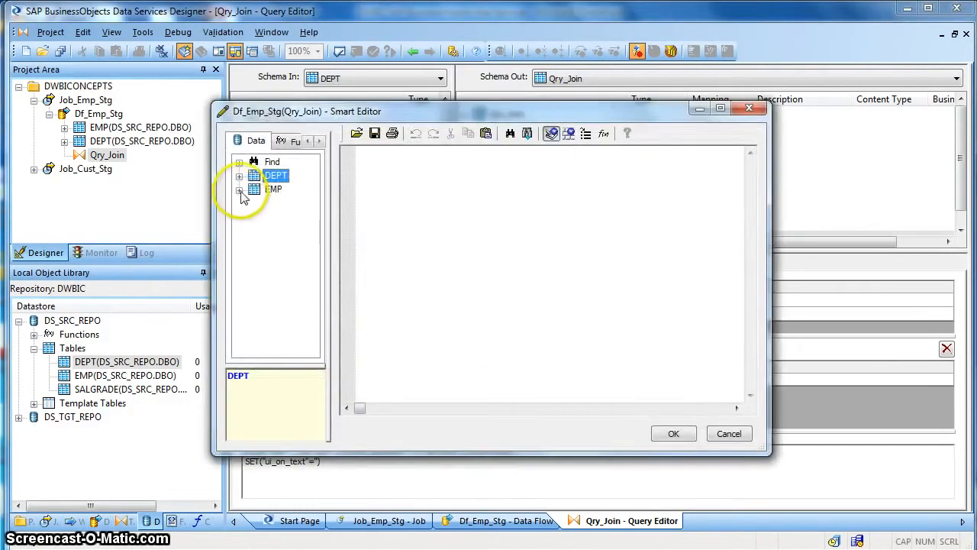
left_click(239, 190)
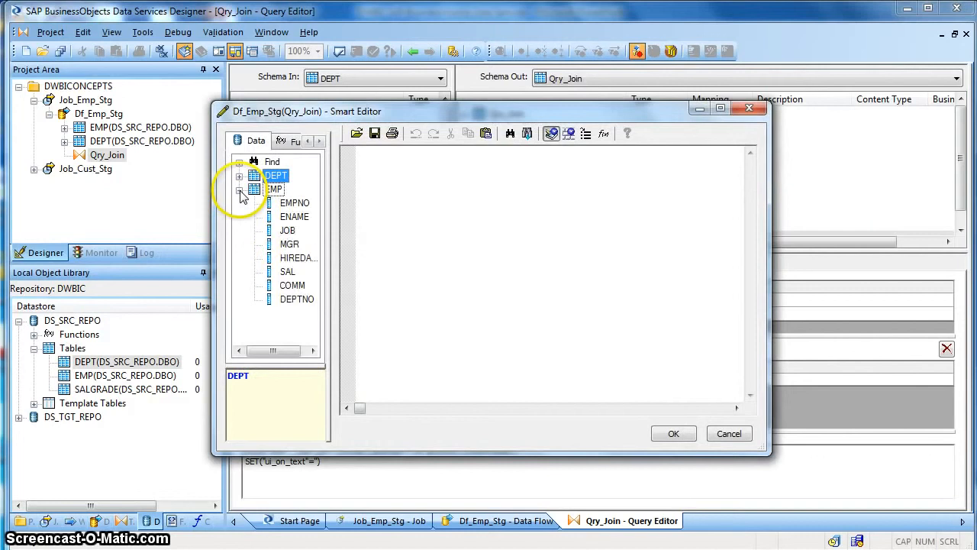
double_click(297, 299)
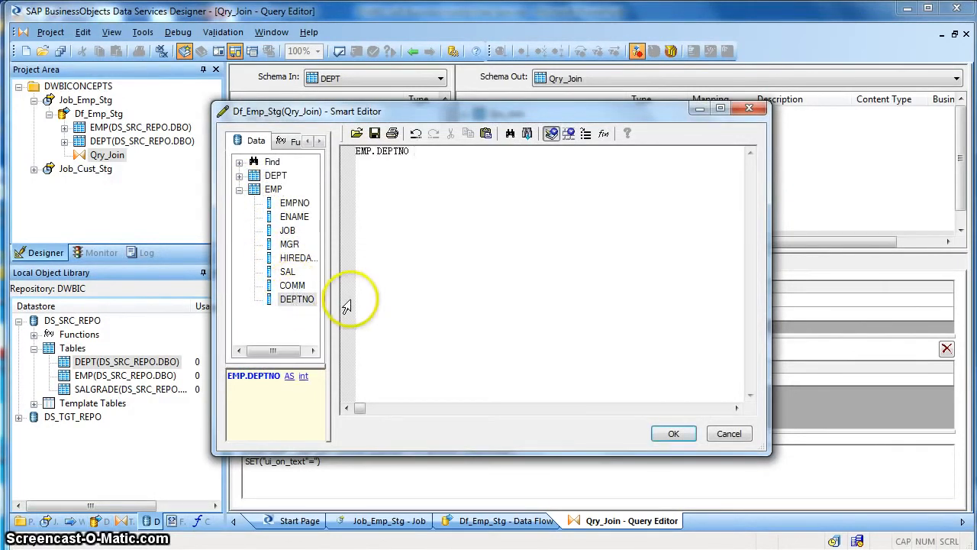
left_click(424, 168)
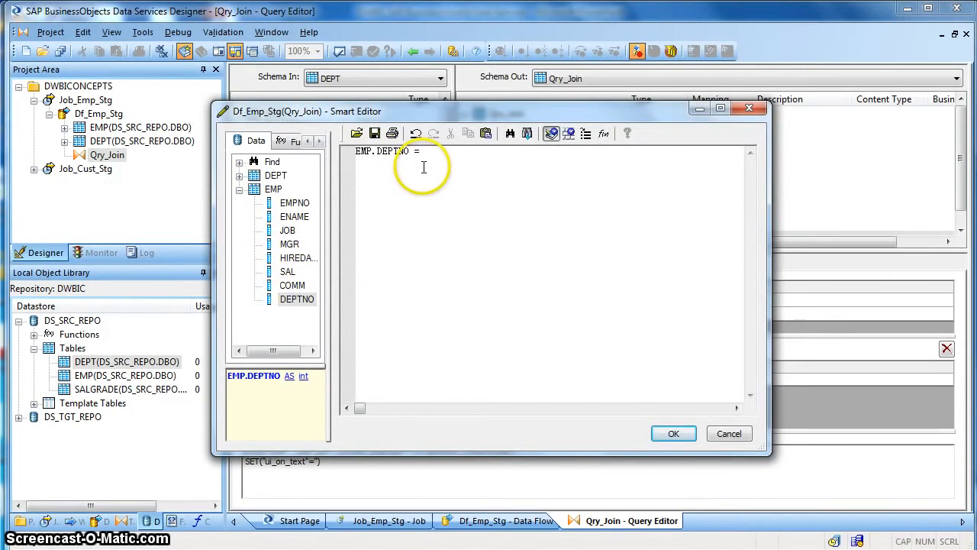
left_click(239, 190)
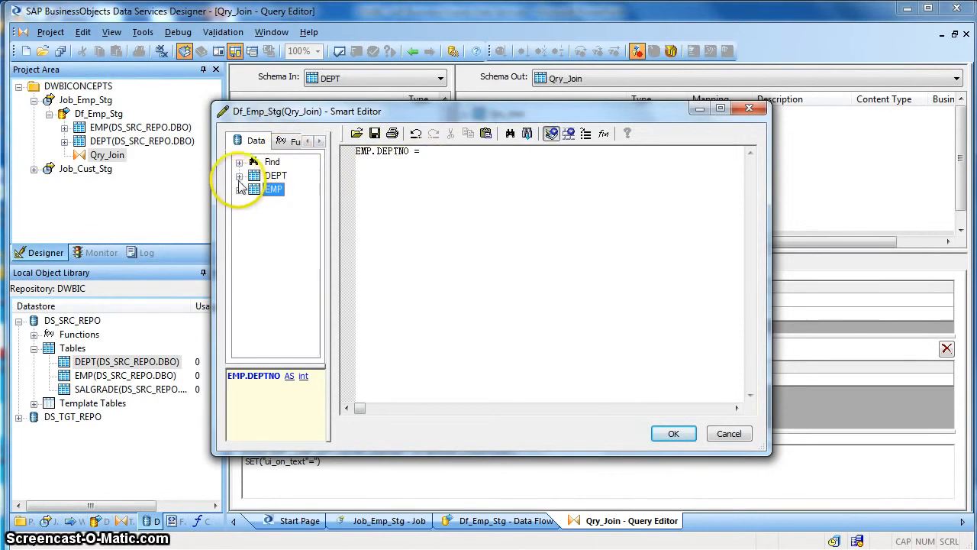
left_click(238, 175)
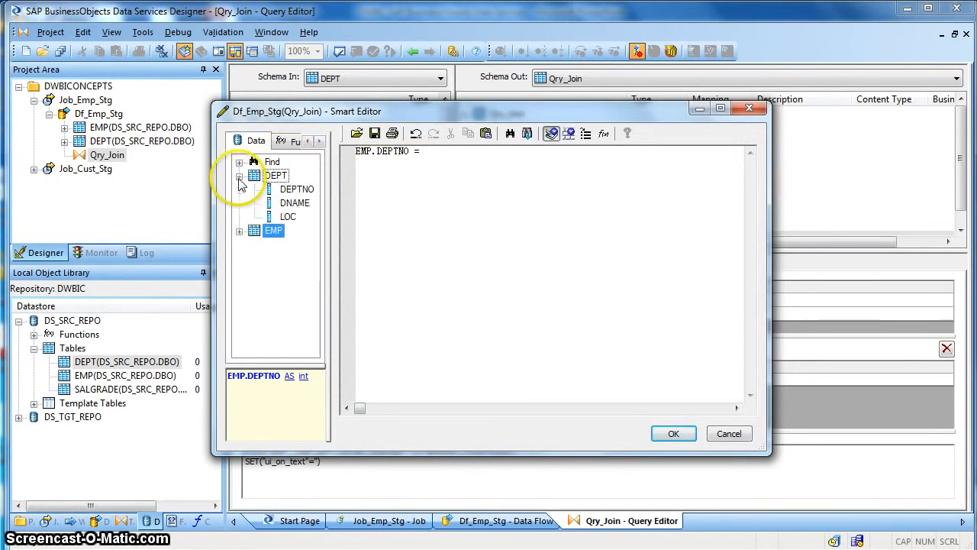
double_click(296, 189)
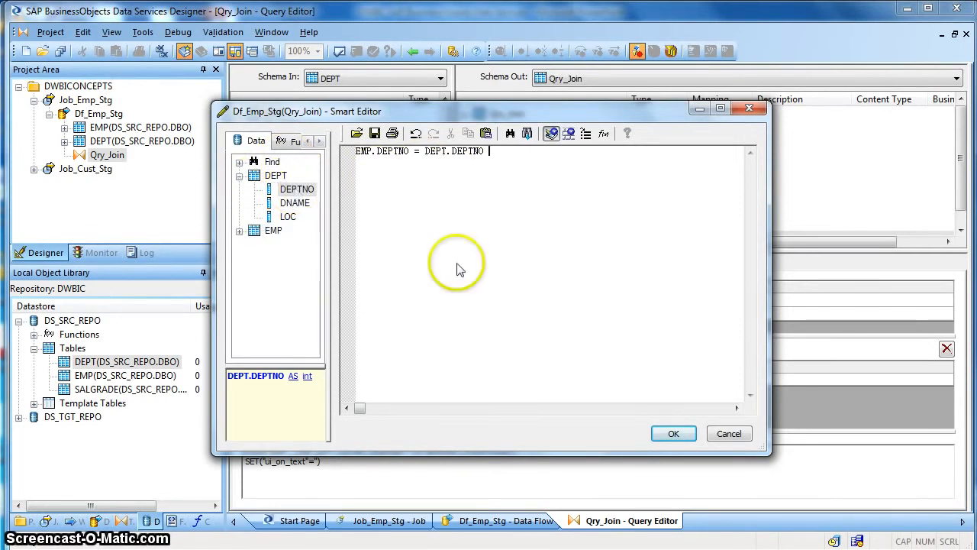
left_click(673, 434)
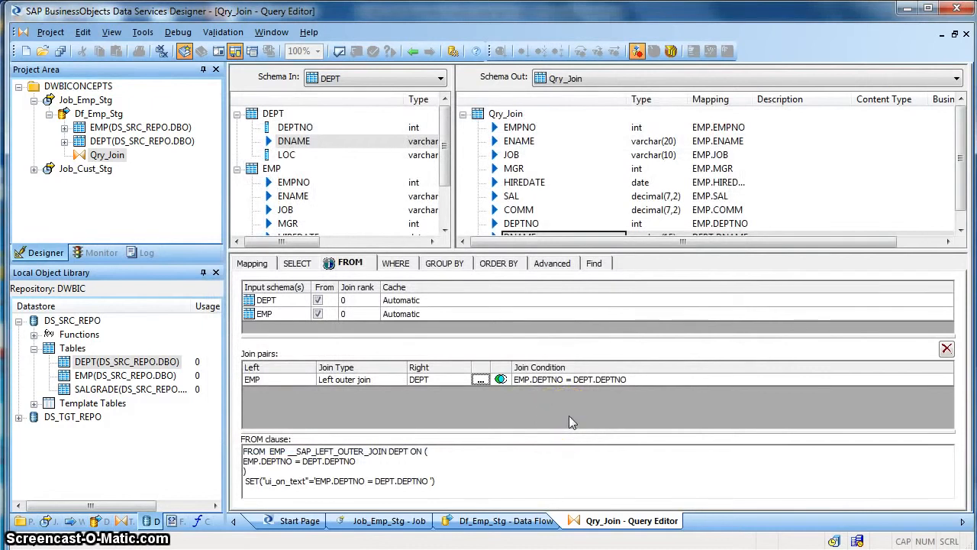
Validate the Qry_Join query and return to the Df_Emp_Stg data flow
left_click(338, 51)
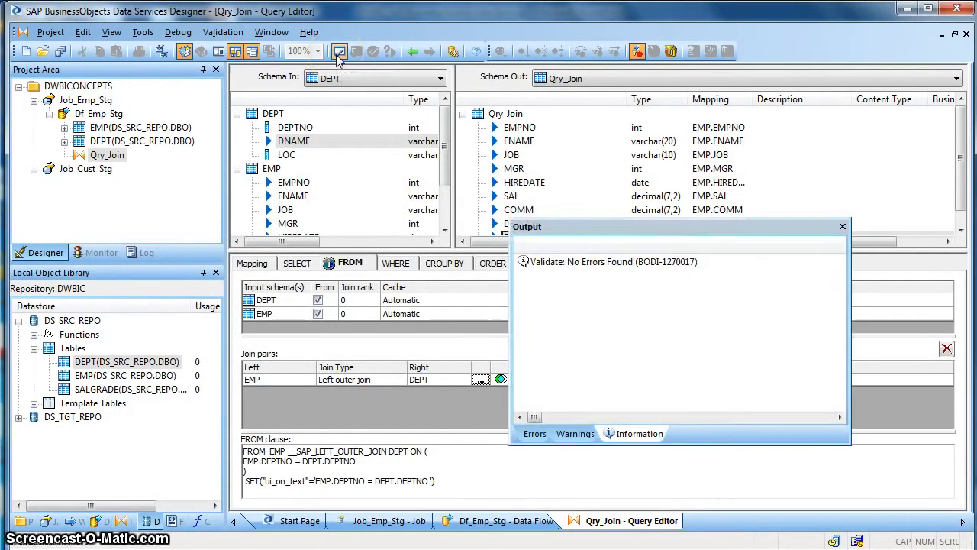
left_click(843, 226)
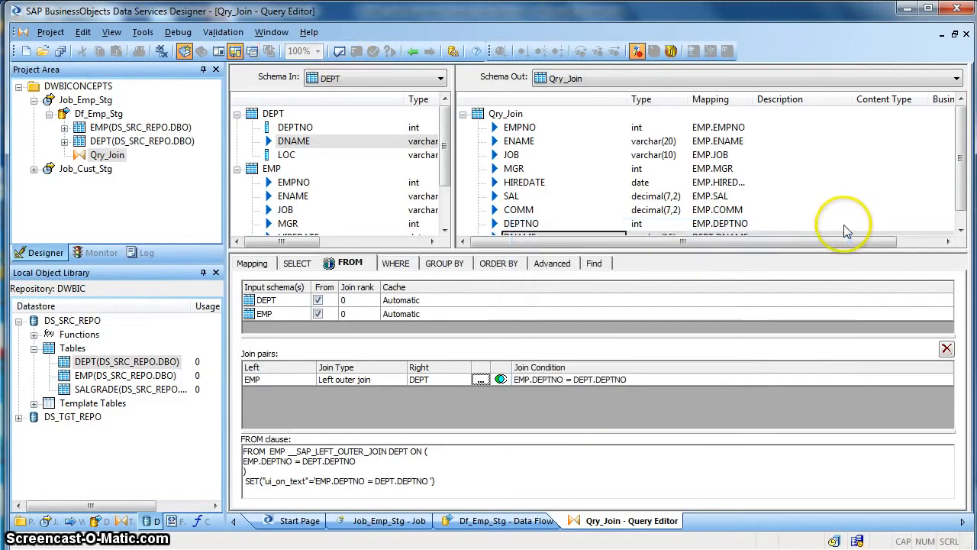
left_click(411, 51)
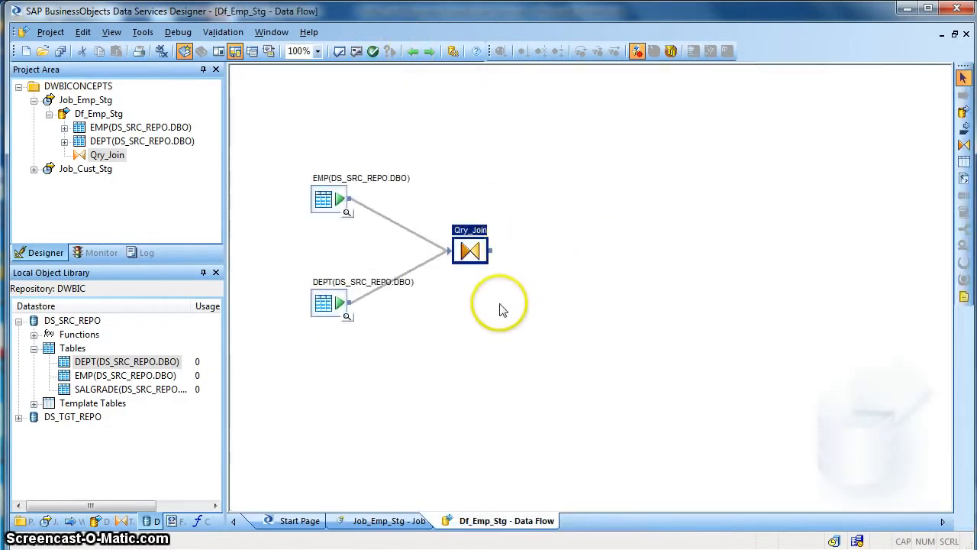
Add a Query transform named Qry_Lkp to the data flow and connect Qry_Join to it
left_click(124, 522)
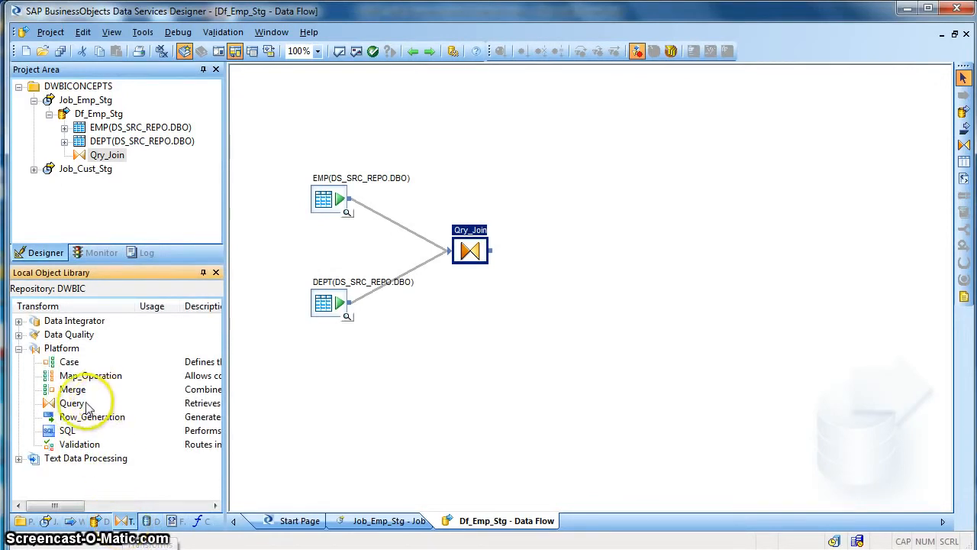
left_click_drag(72, 409, 551, 240)
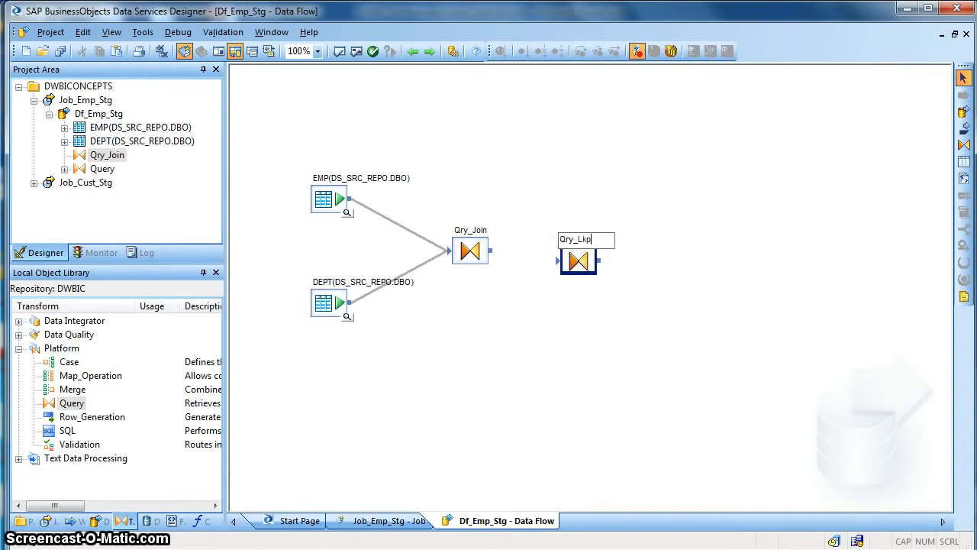
key("Return")
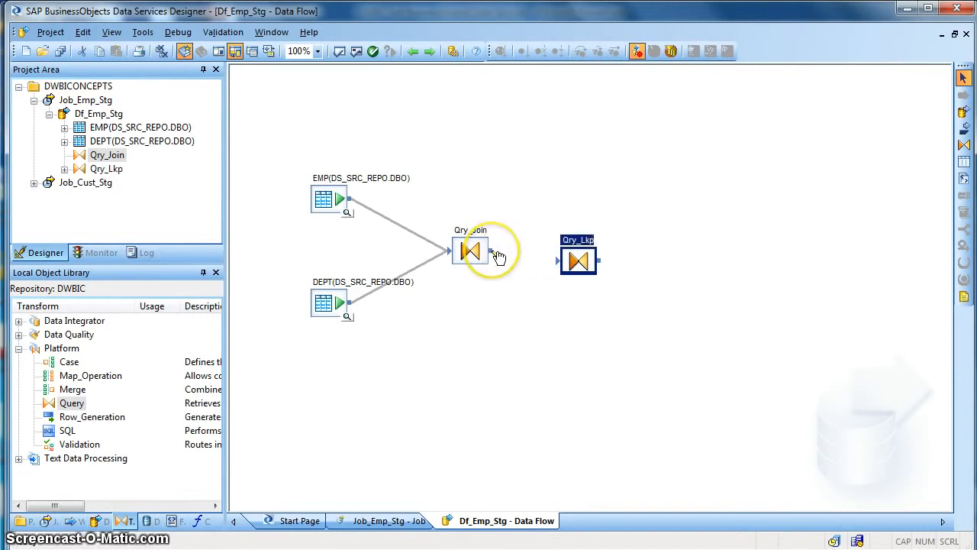
left_click_drag(496, 252, 578, 250)
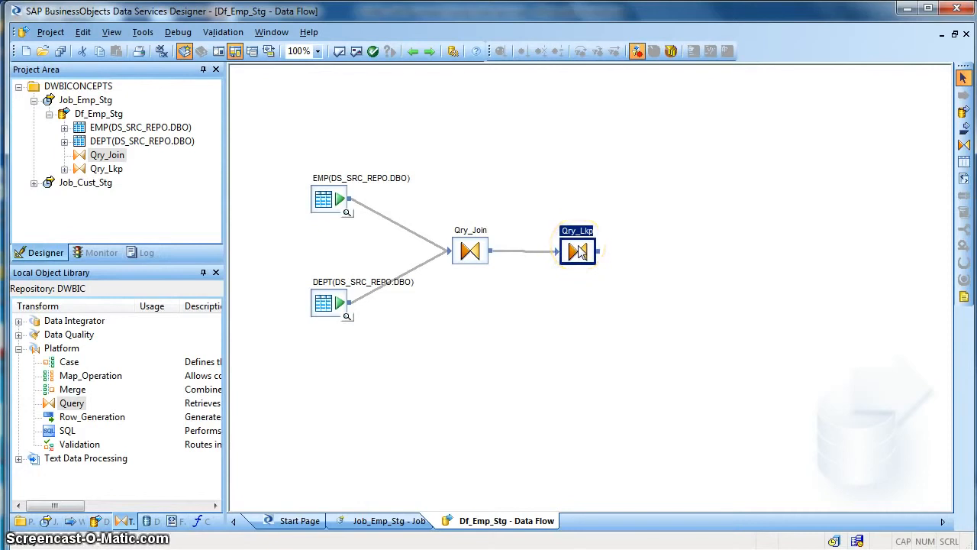
Map all Qry_Join columns, from EMPNO through DNAME, to the output schema of Qry_Lkp
double_click(577, 251)
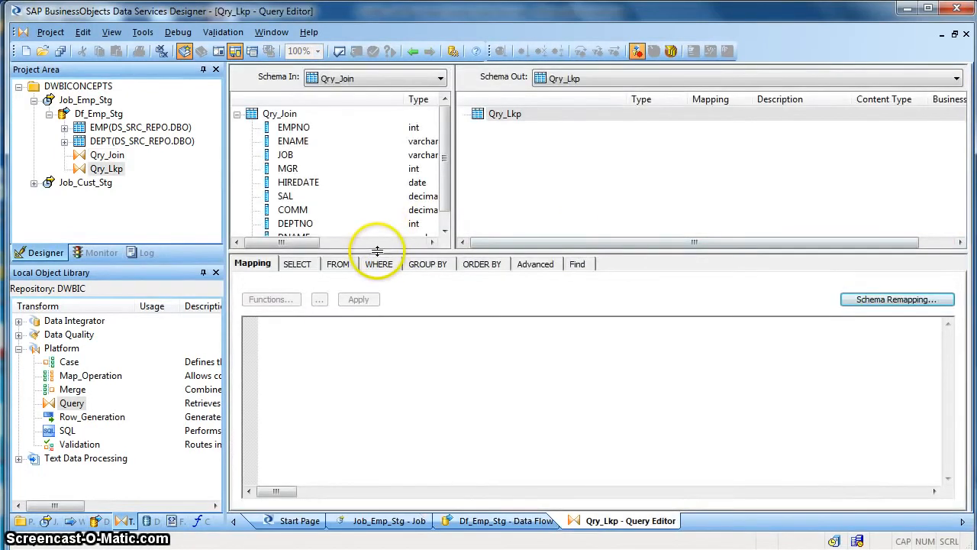
left_click_drag(377, 250, 376, 293)
left_click(288, 129)
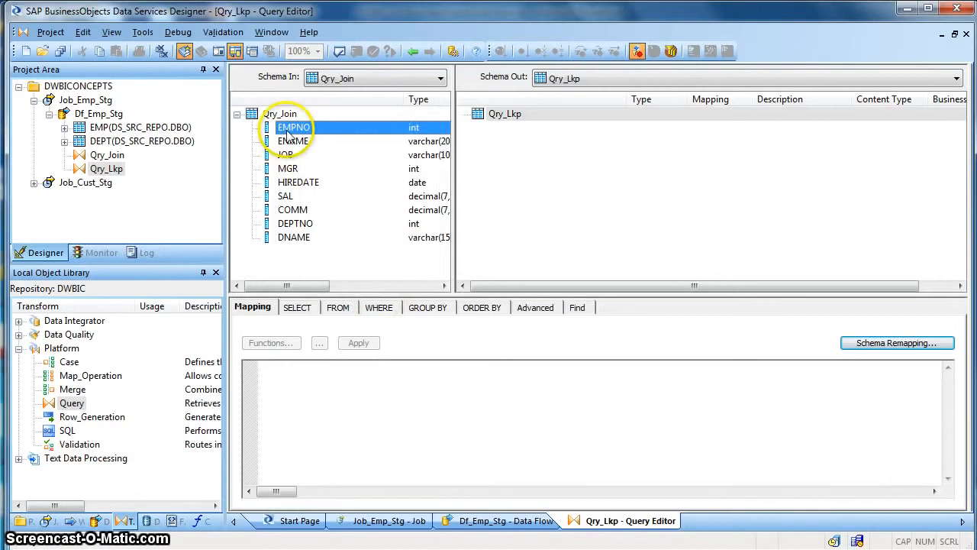
left_click(293, 237, "shift")
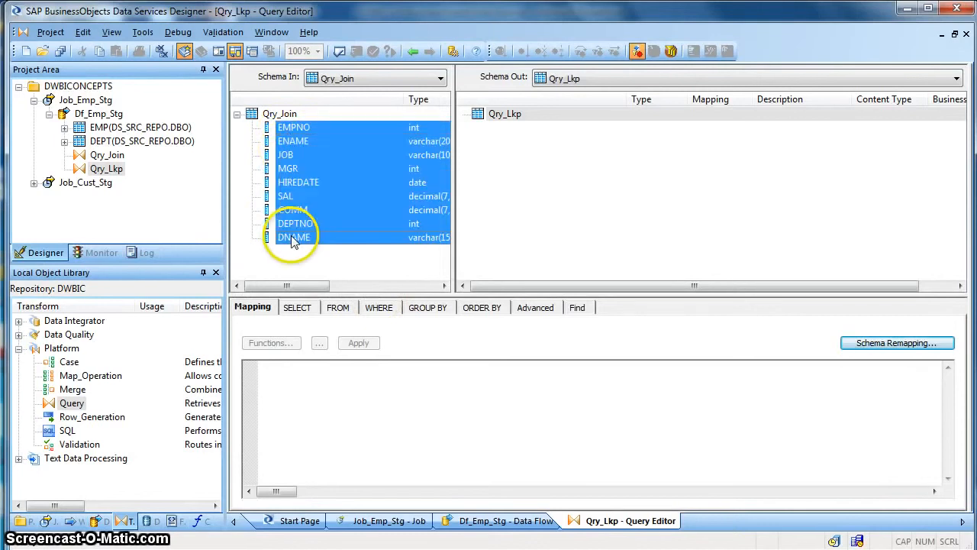
right_click(294, 132)
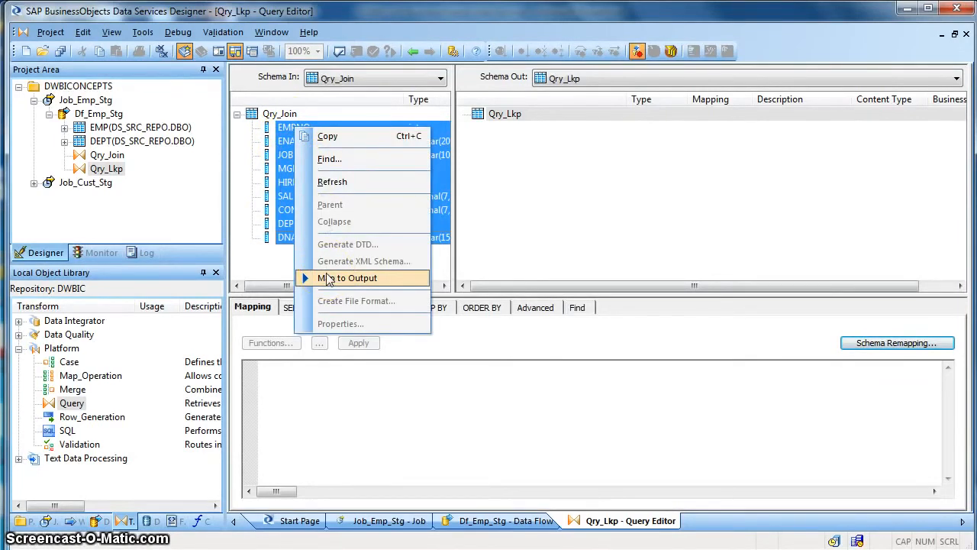
left_click(327, 278)
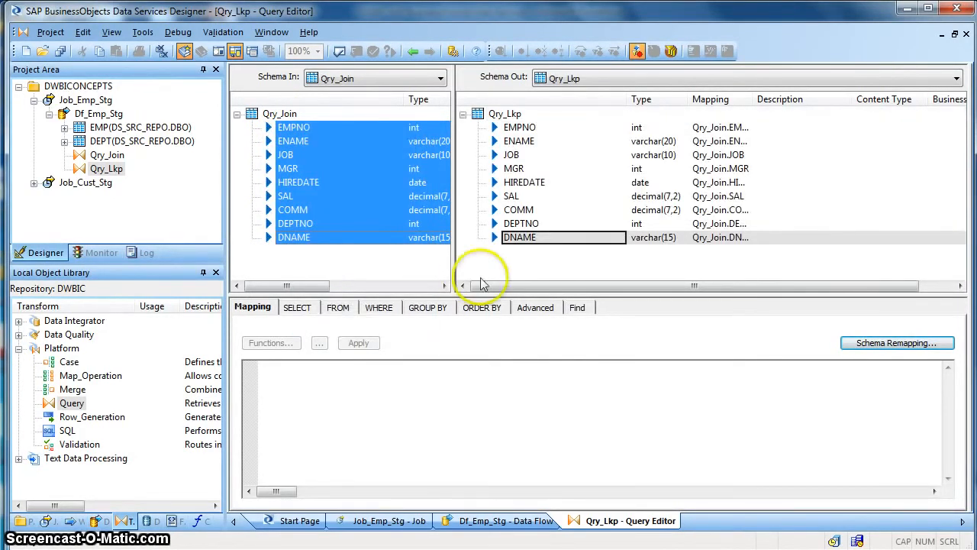
left_click(516, 266)
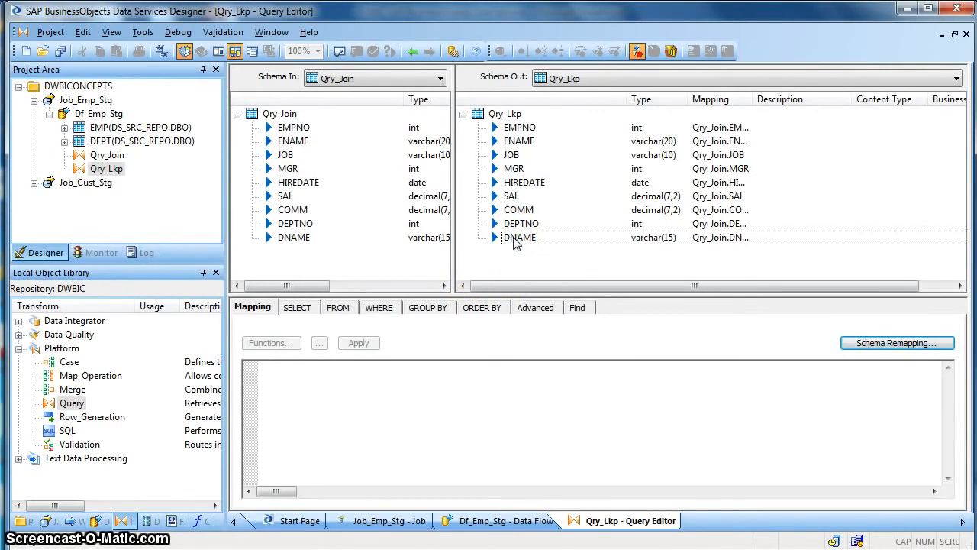
Insert a new lookup_ext function call below the DNAME column in the Qry_Lkp output schema
left_click(516, 241)
right_click(517, 240)
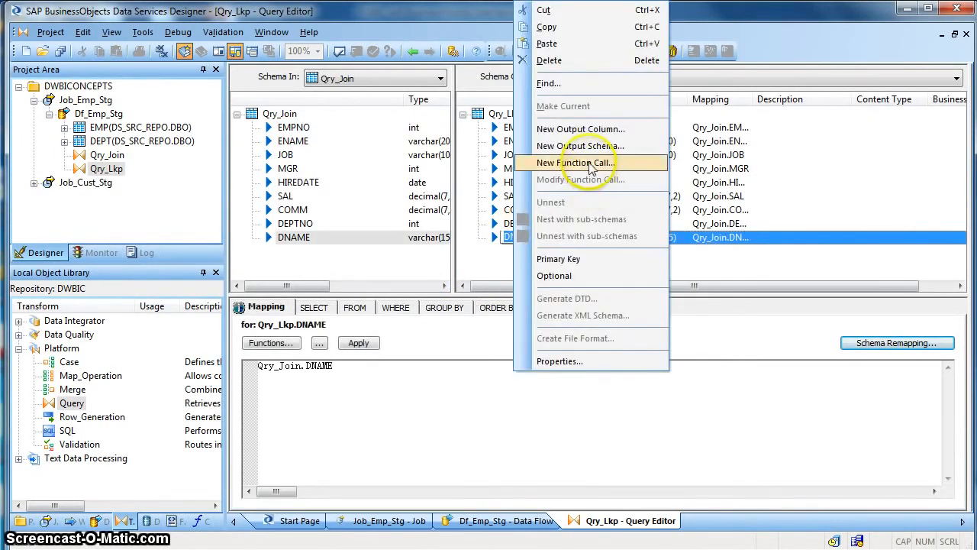
left_click(576, 162)
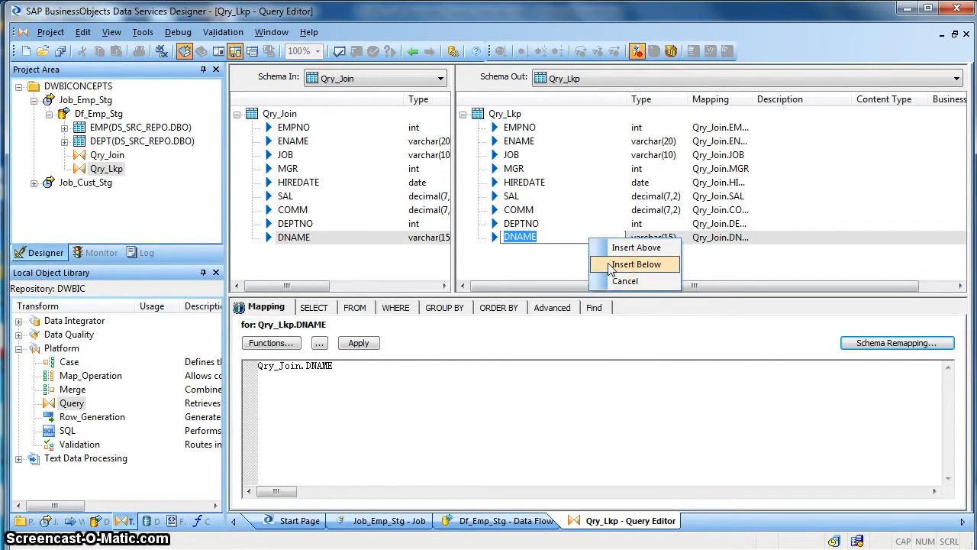
left_click(611, 265)
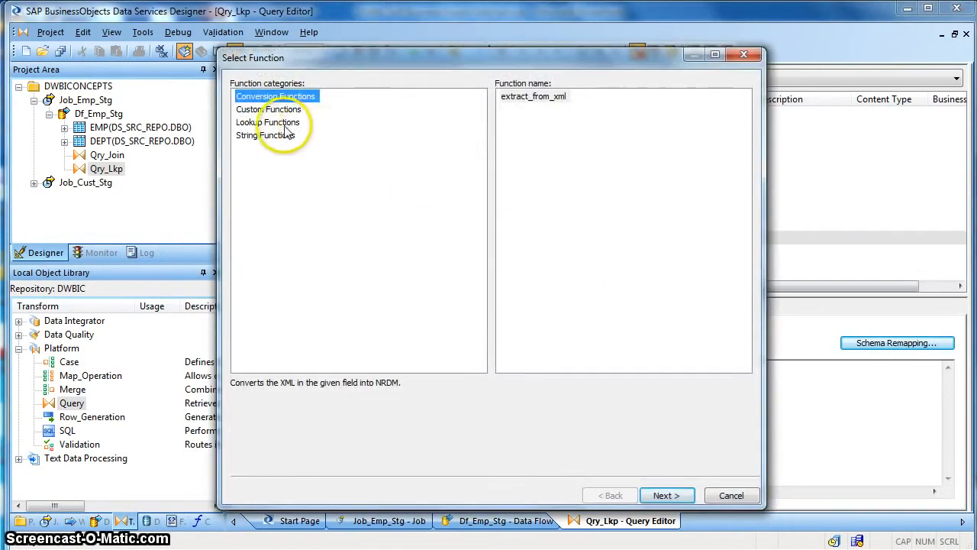
left_click(283, 123)
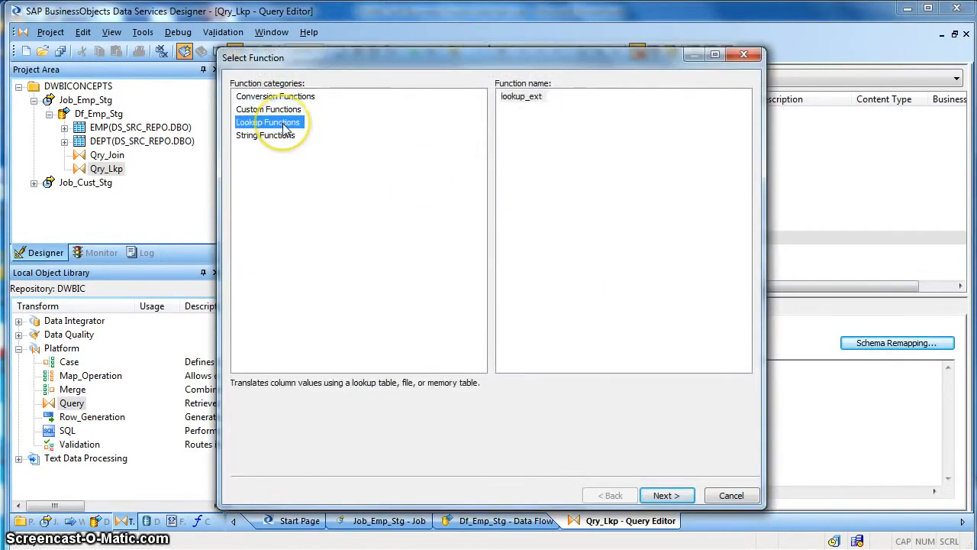
left_click(527, 97)
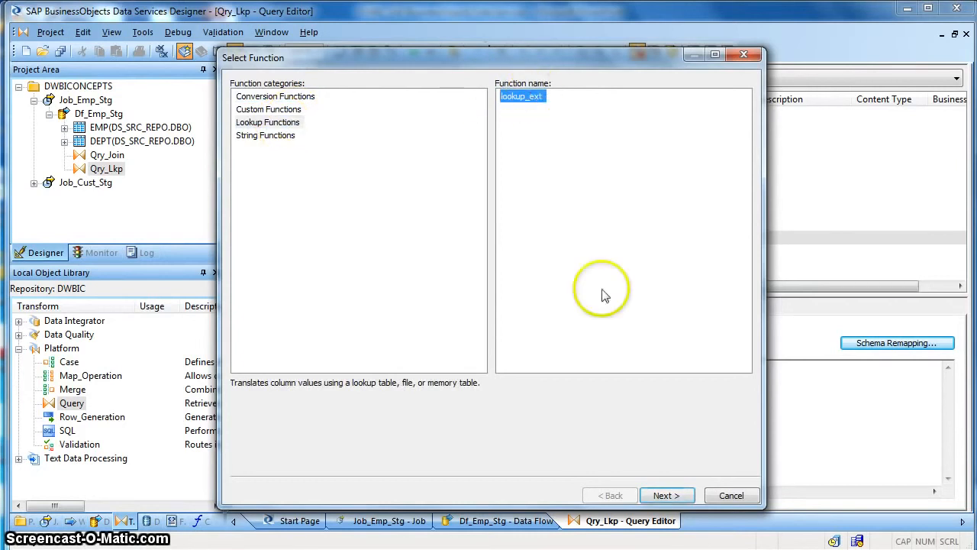
left_click(666, 495)
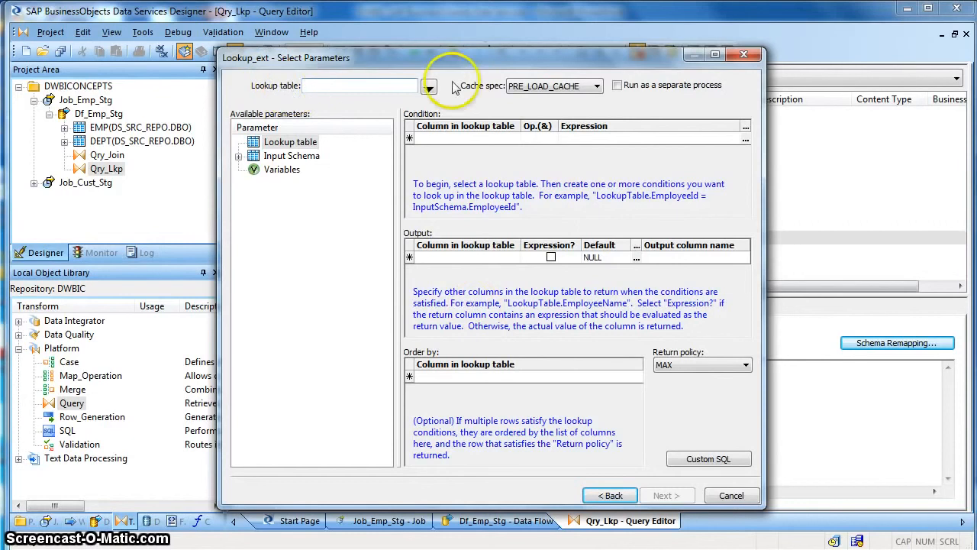
Choose SALGRADE from the DS_SRC_REPO datastore as the lookup table of the lookup_ext function
left_click(429, 90)
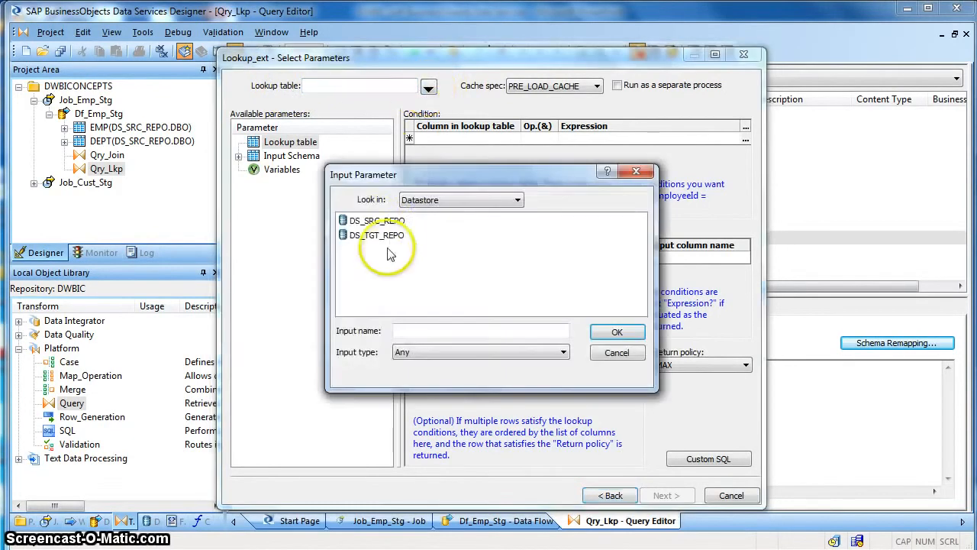
double_click(377, 221)
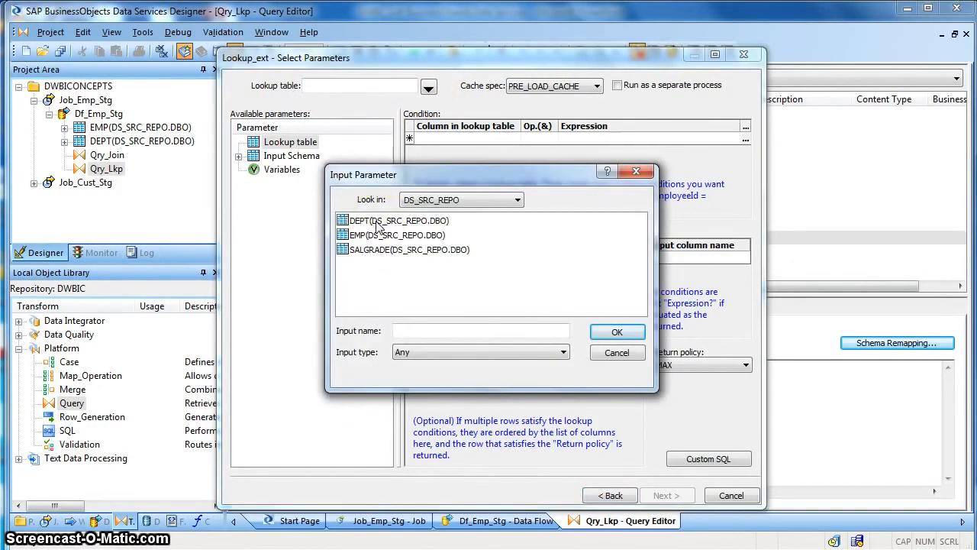
double_click(377, 255)
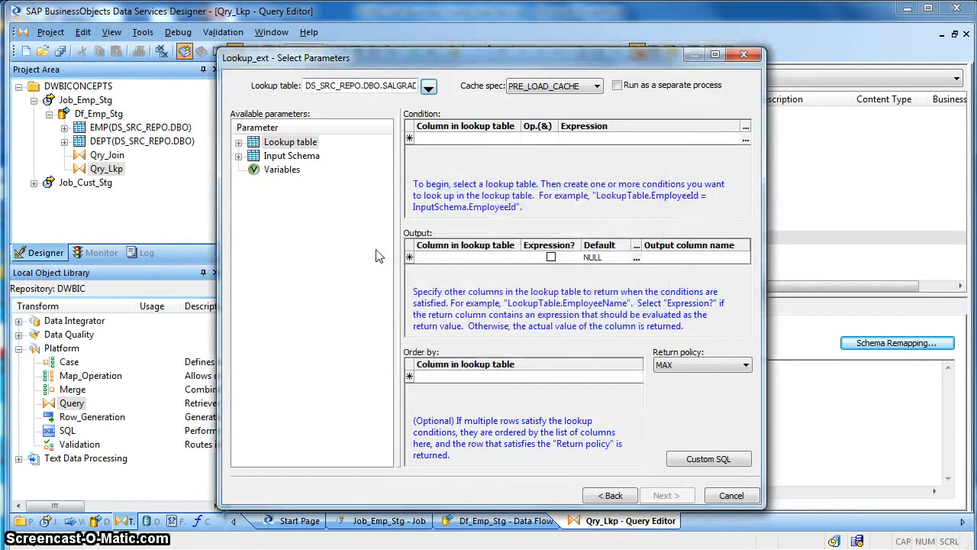
Add a lookup condition where the SALGRADE column LOSAL is <= Qry_Join.SAL
left_click(491, 153)
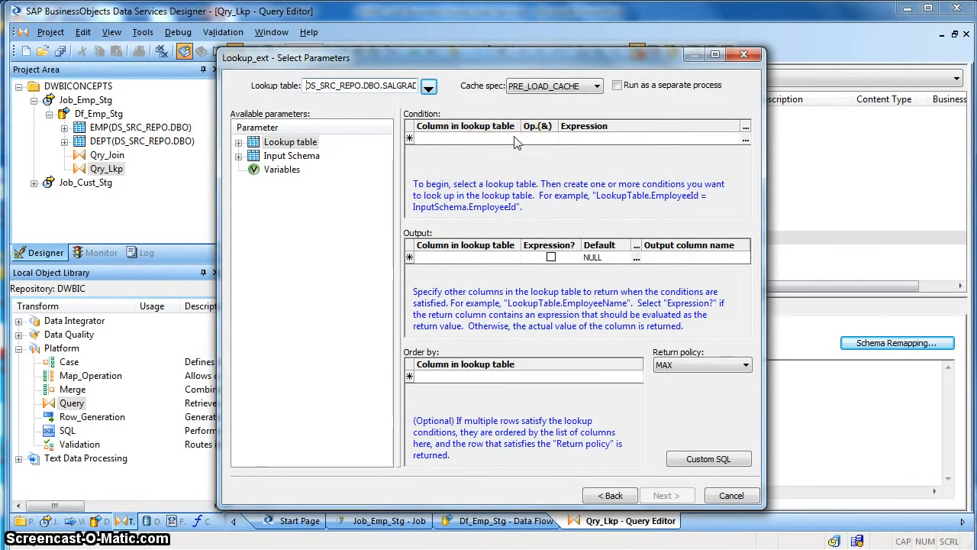
left_click(488, 138)
left_click(516, 141)
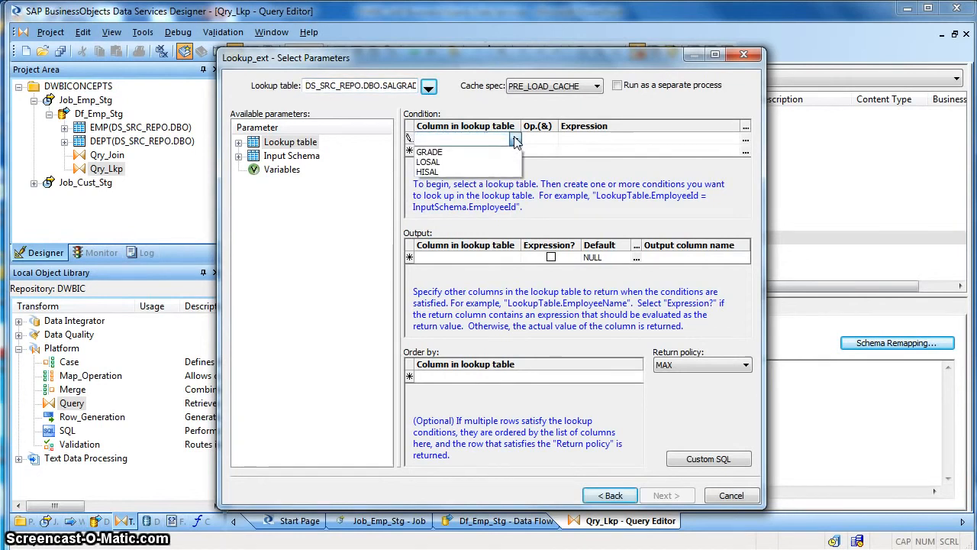
left_click(481, 161)
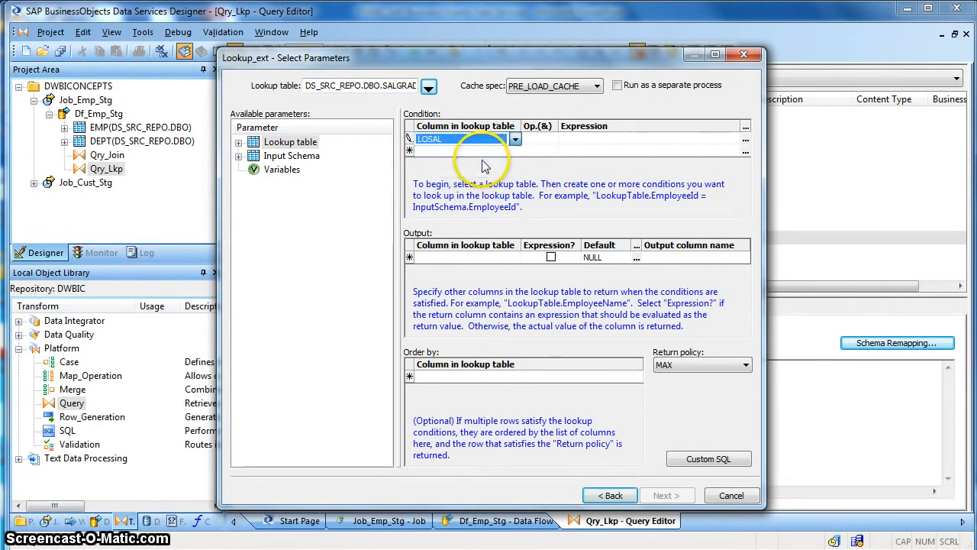
left_click(538, 139)
left_click(552, 140)
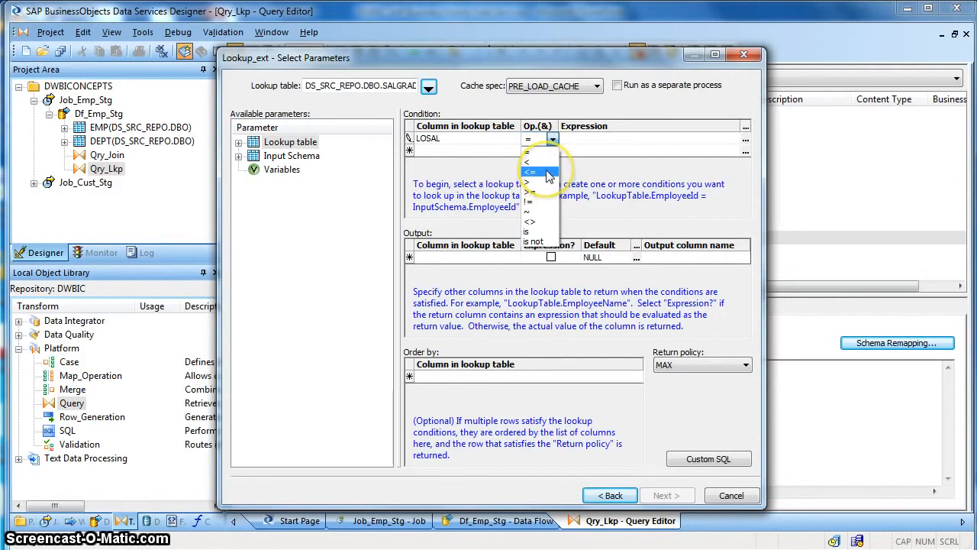
left_click(549, 172)
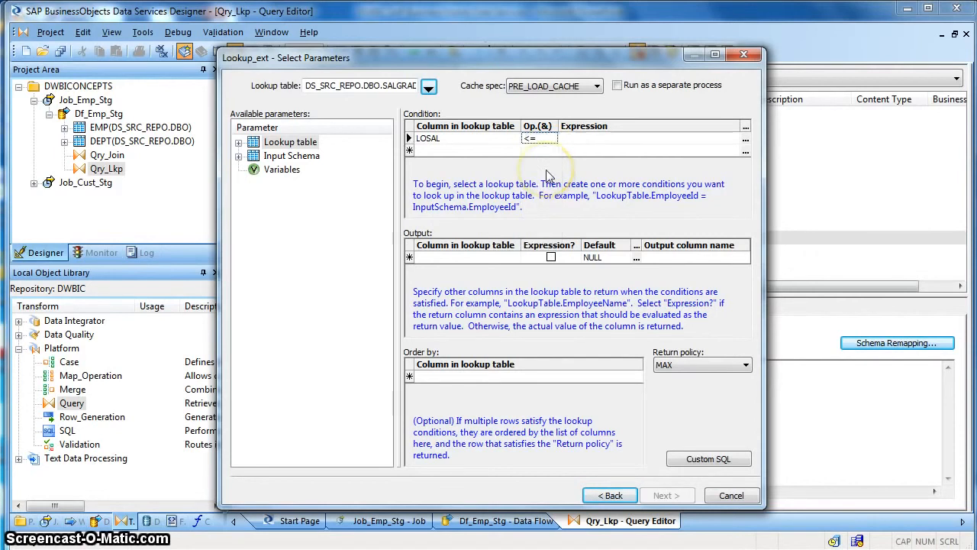
left_click(238, 156)
left_click(254, 169)
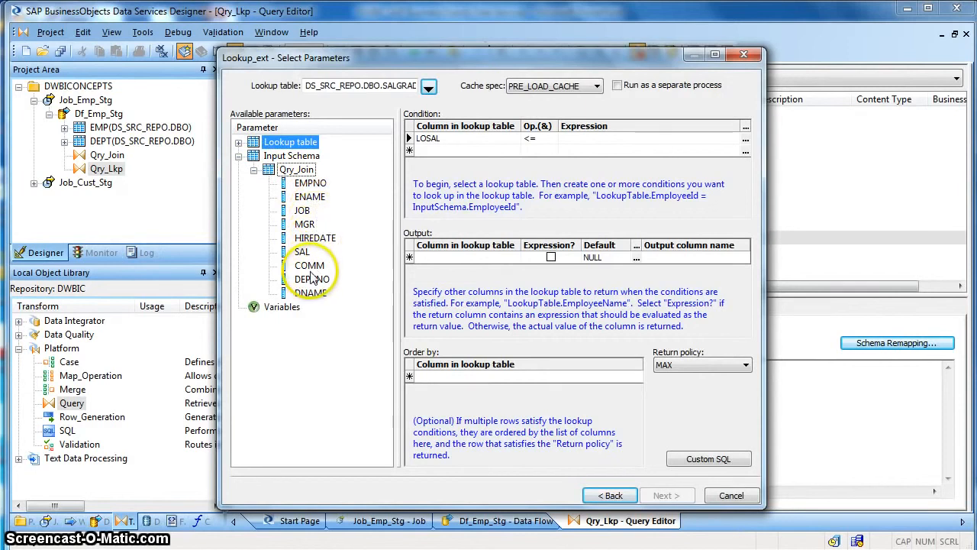
left_click(302, 252)
left_click_drag(302, 253, 611, 145)
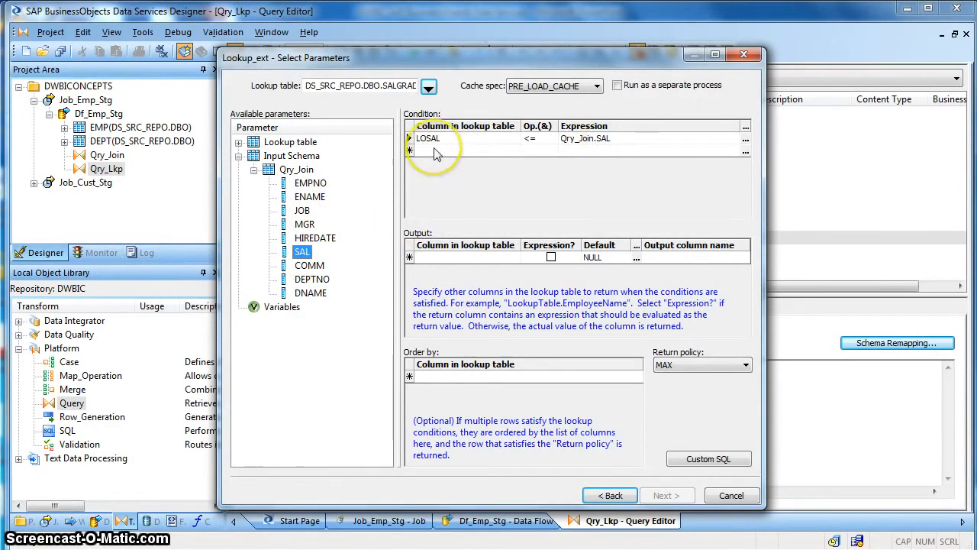
Add a second lookup condition where the SALGRADE column HISAL is >= Qry_Join.SAL
left_click(435, 152)
left_click(435, 153)
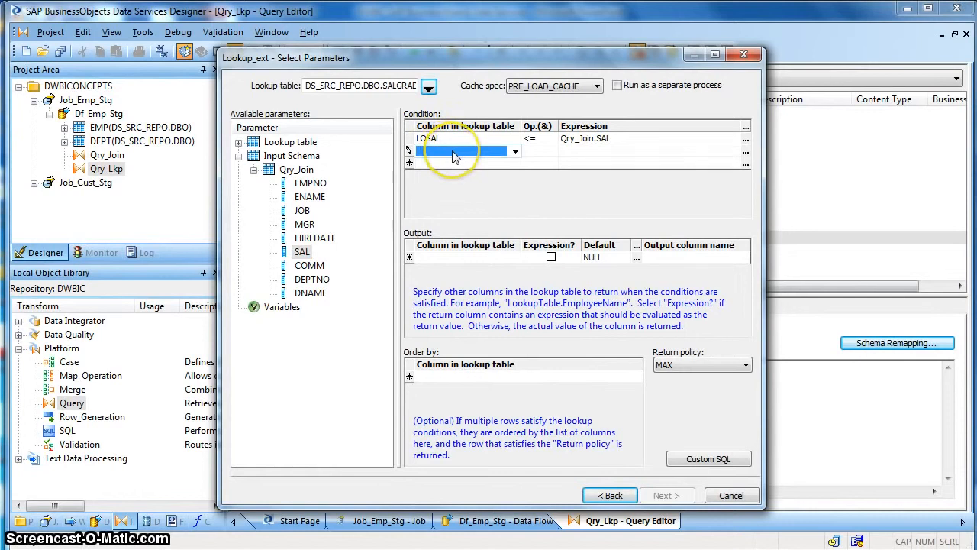
left_click(454, 155)
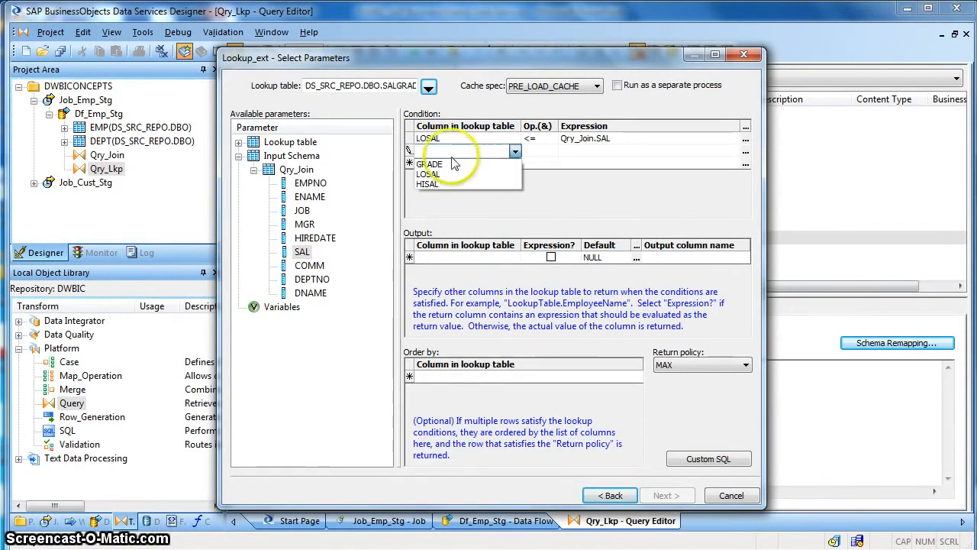
left_click(454, 183)
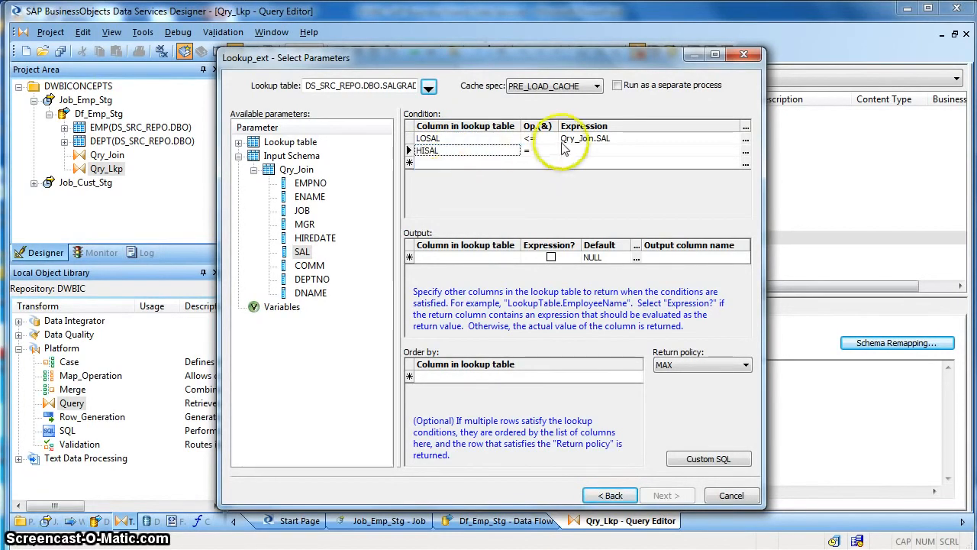
left_click(538, 152)
left_click(540, 153)
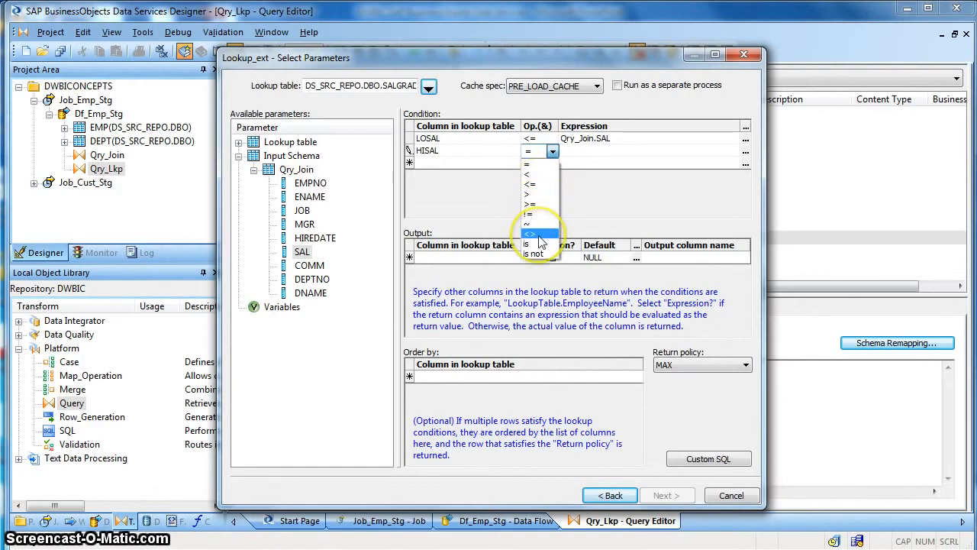
left_click(539, 206)
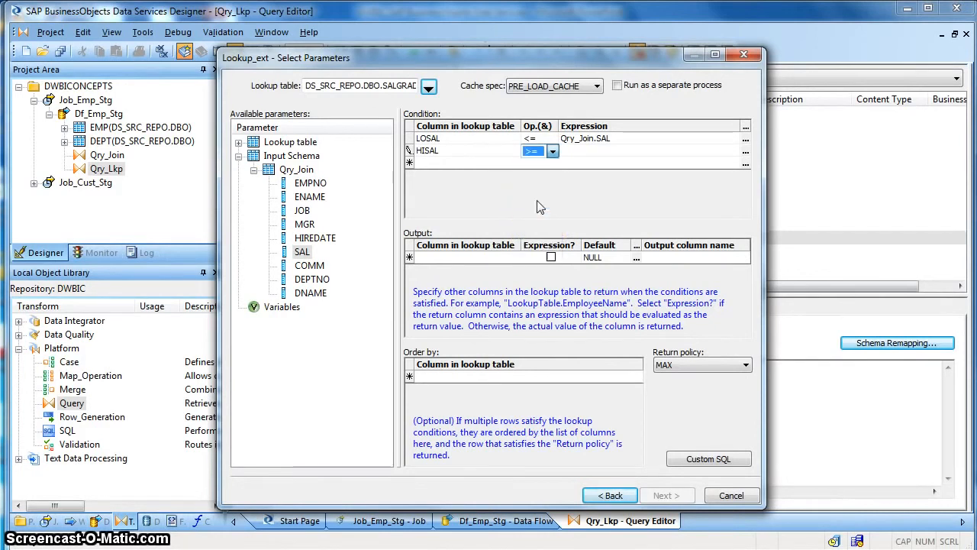
left_click(610, 149)
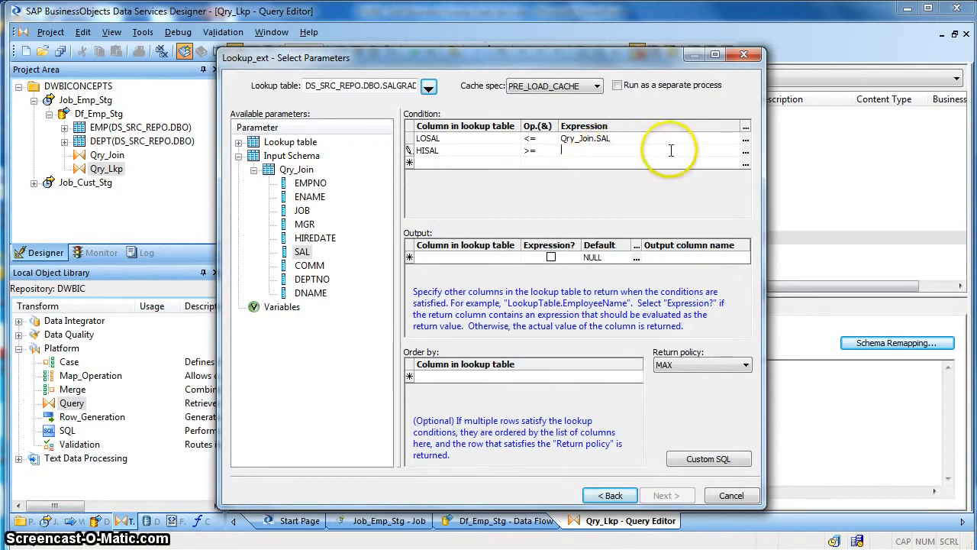
left_click(745, 150)
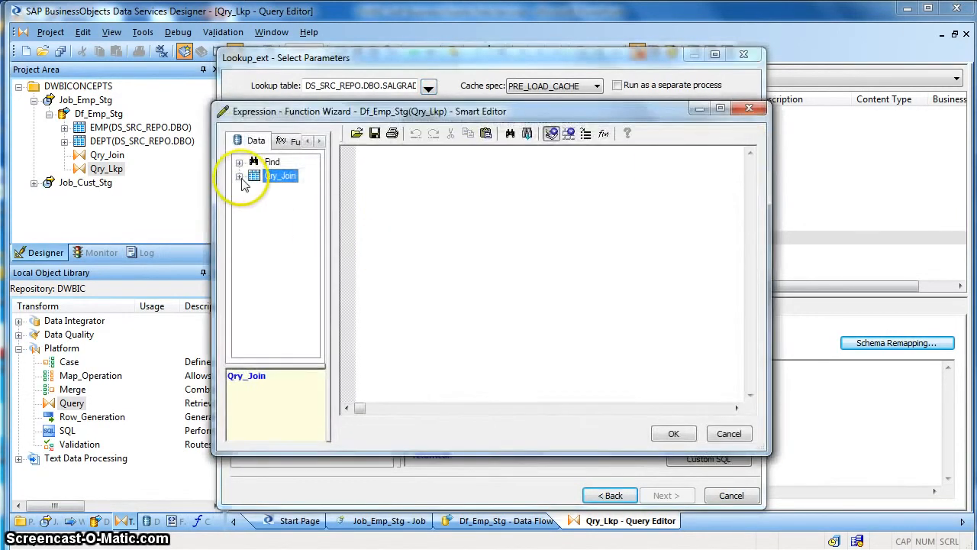
left_click(239, 176)
double_click(287, 258)
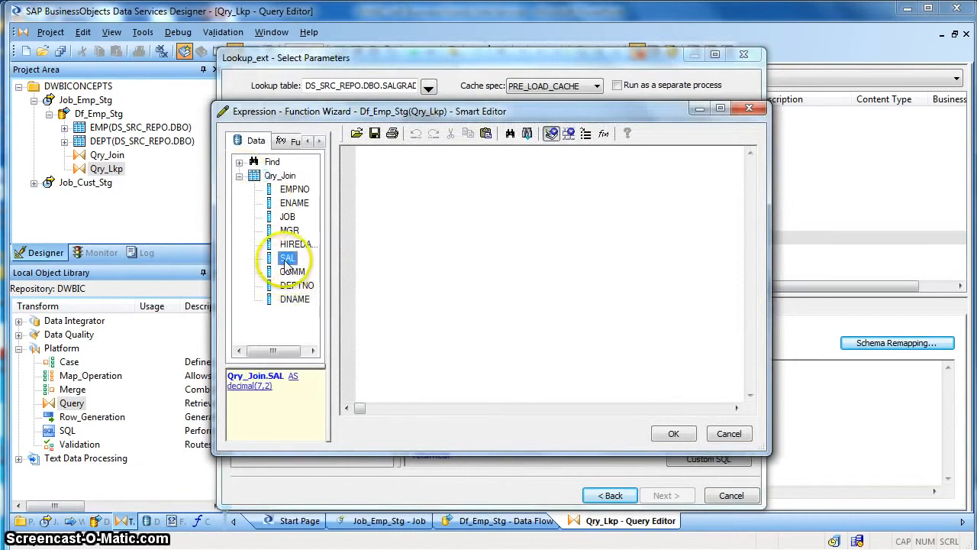
left_click(671, 433)
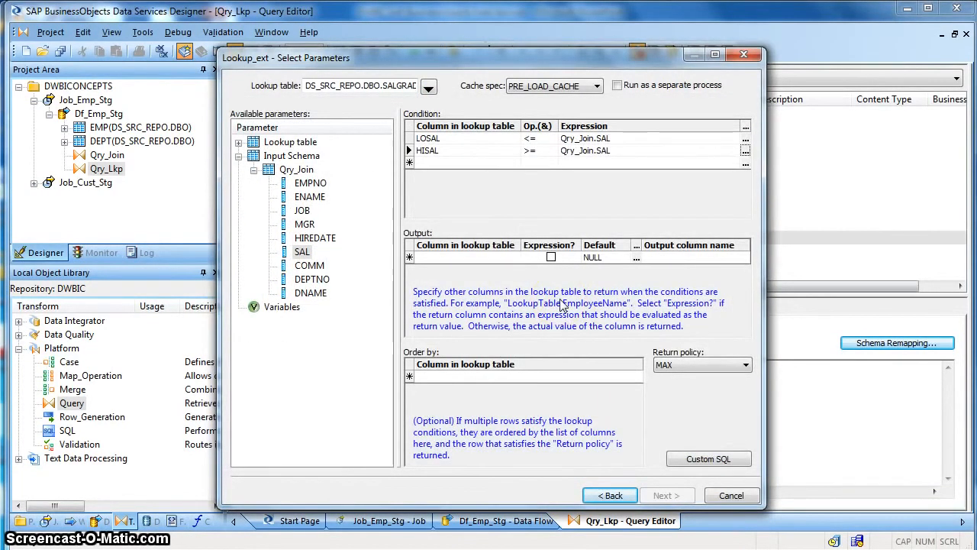
Return GRADE from the lookup table as the output column GRADE and finish the lookup_ext function
left_click(510, 260)
left_click(512, 260)
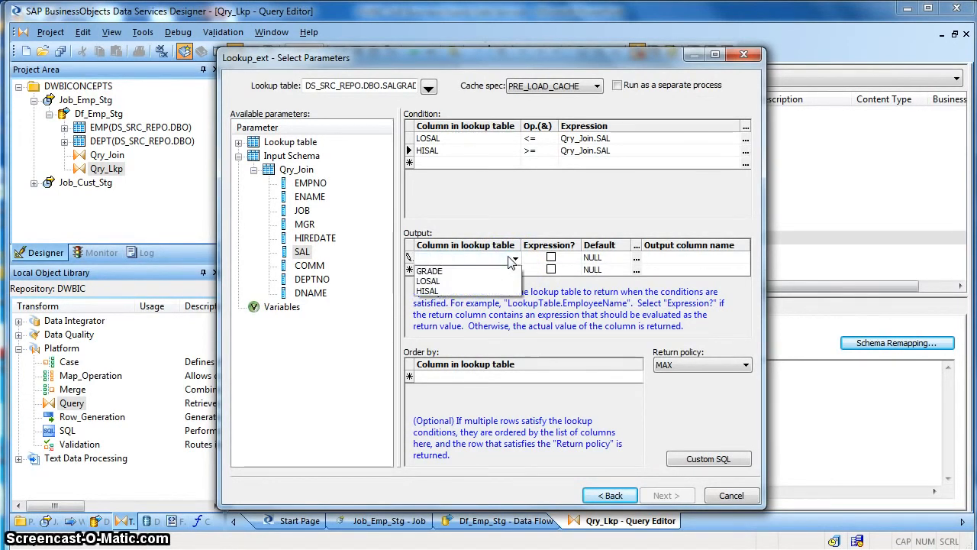
left_click(470, 271)
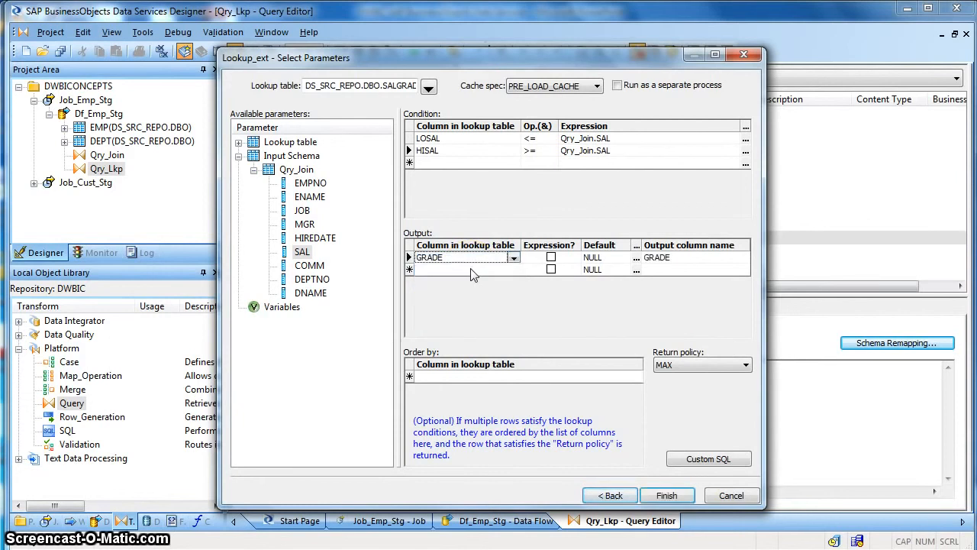
left_click(696, 259)
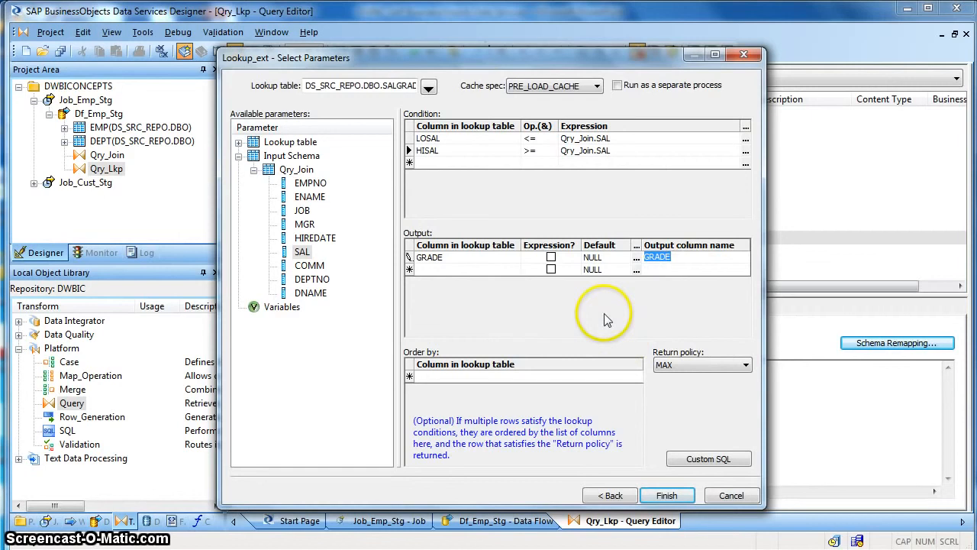
left_click(666, 495)
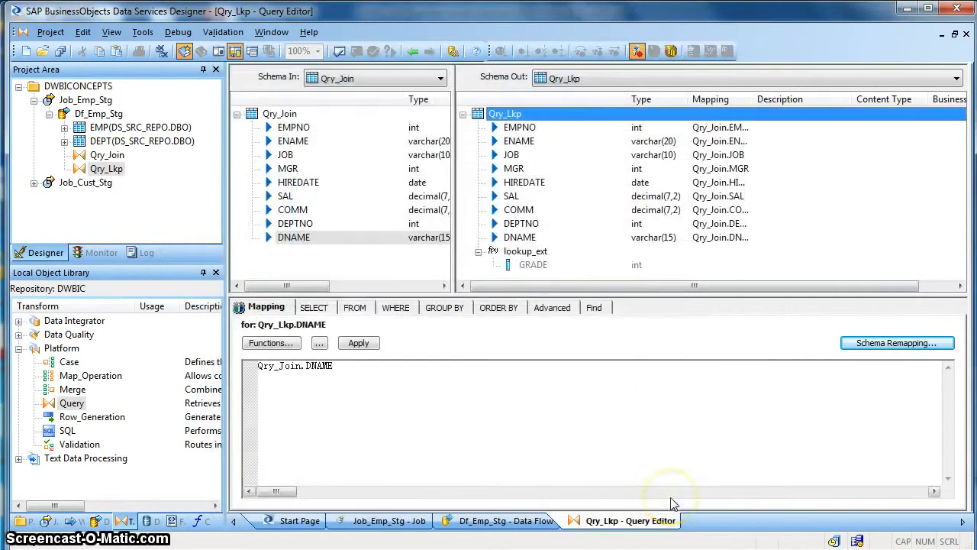
Validate the Qry_Lkp query, dismiss the validation output and enlarge the schema area
left_click(340, 52)
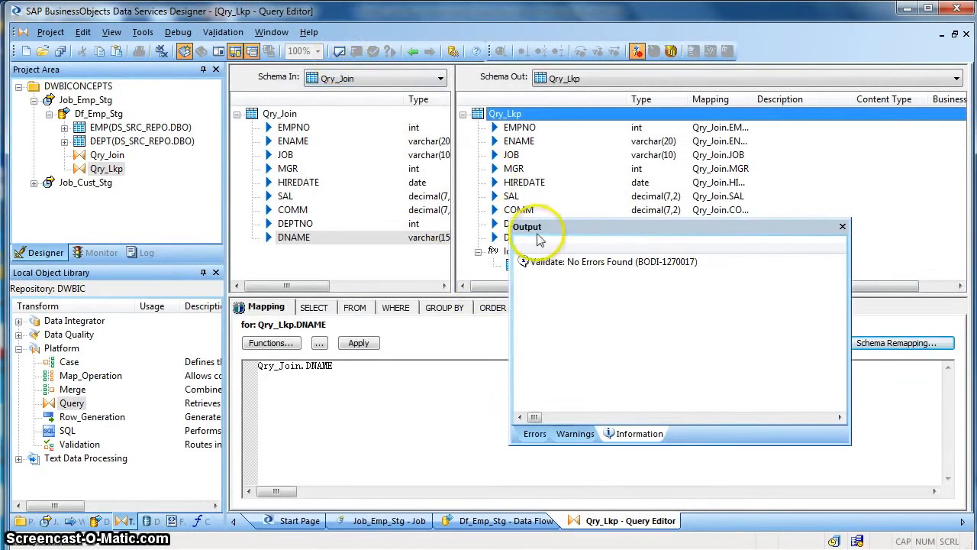
left_click(843, 226)
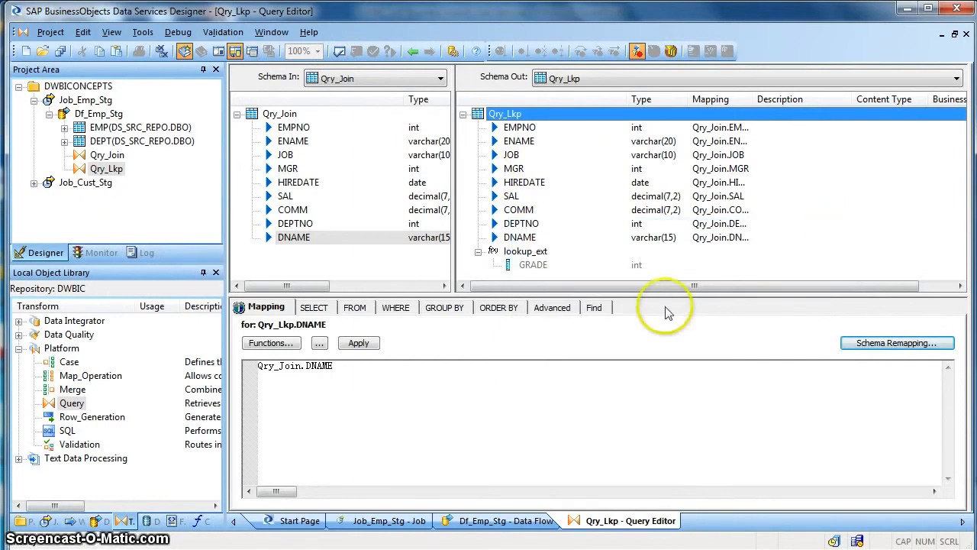
left_click_drag(663, 294, 661, 324)
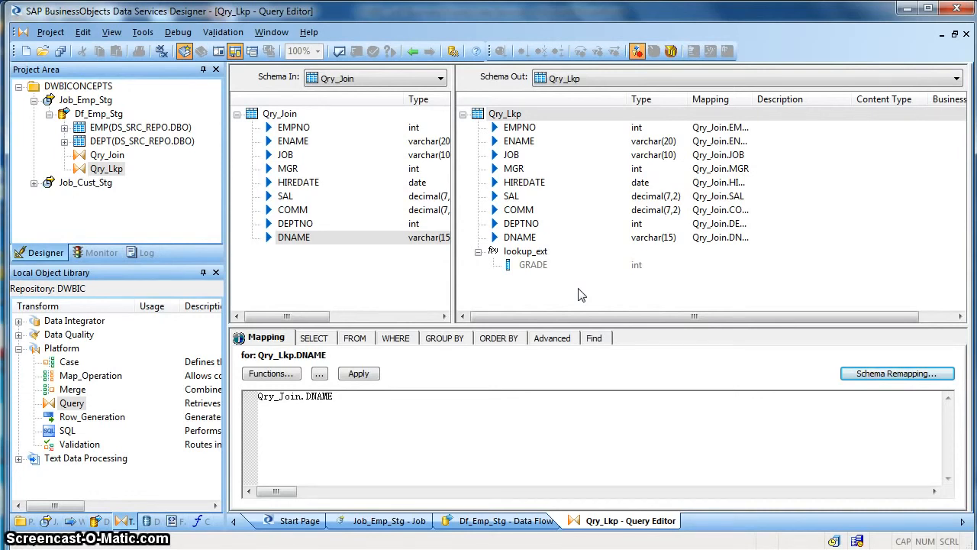
Insert a new output column named INCOME below lookup_ext, with data type decimal, precision 7 and scale 2
right_click(519, 252)
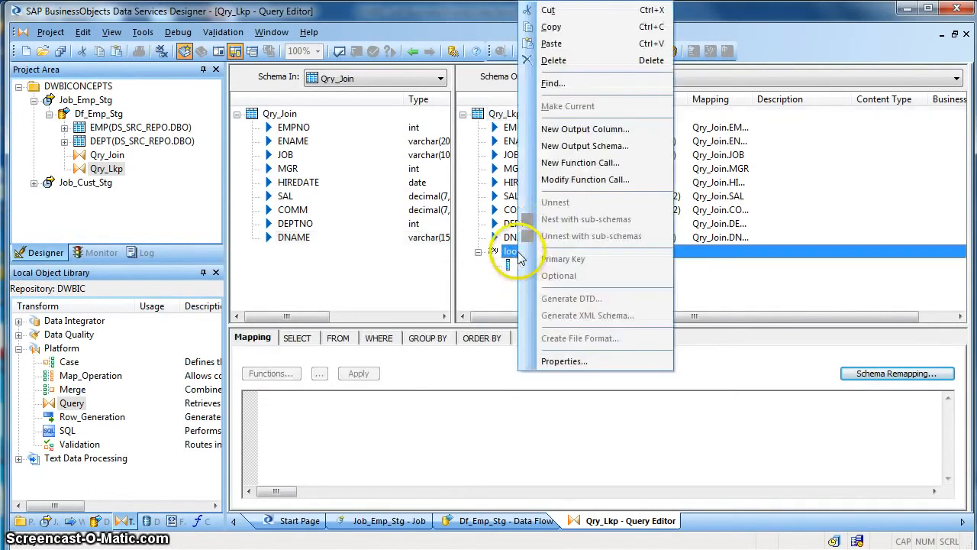
left_click(565, 129)
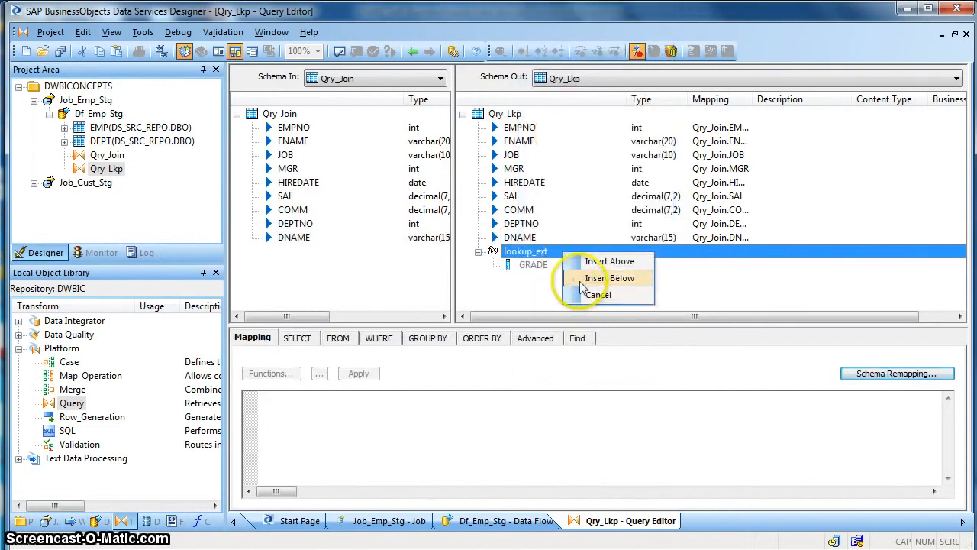
left_click(581, 280)
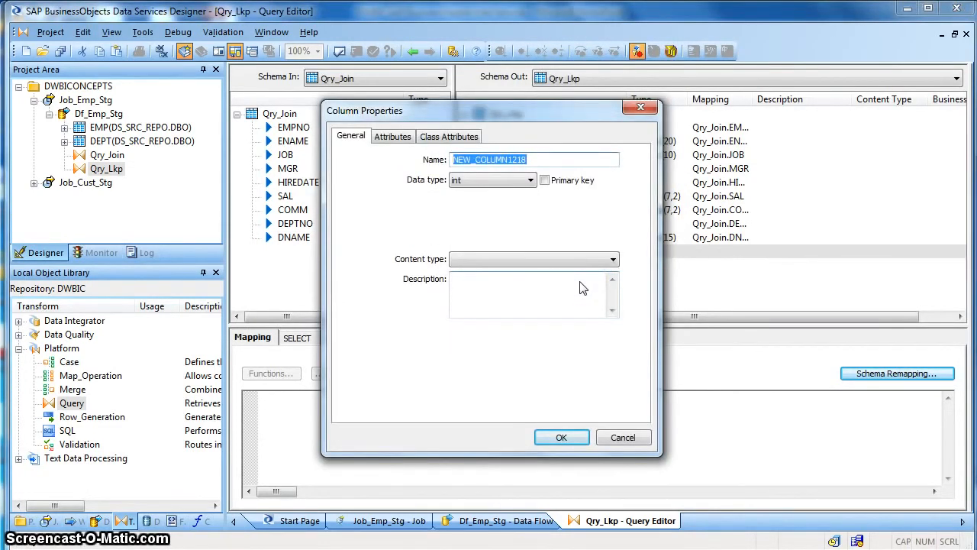
type("INCOME")
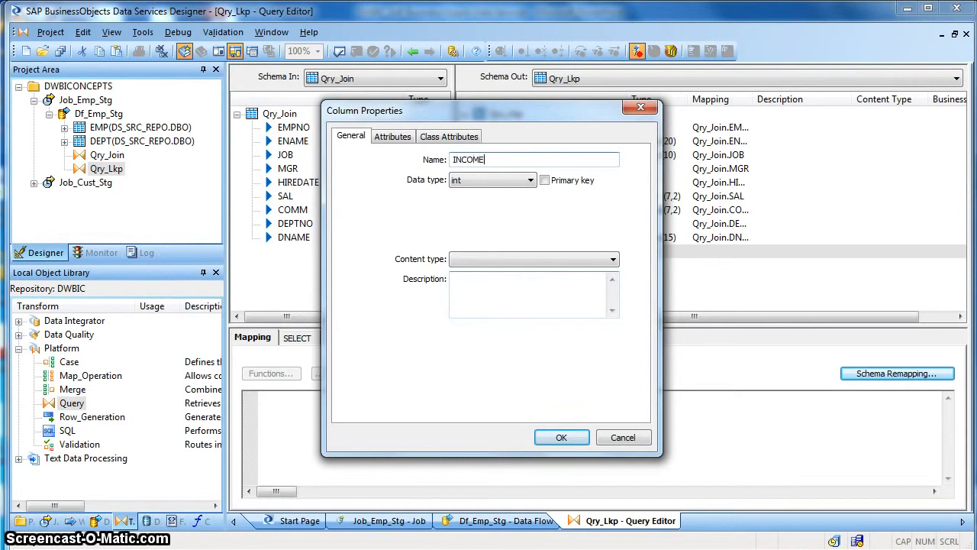
left_click(607, 302)
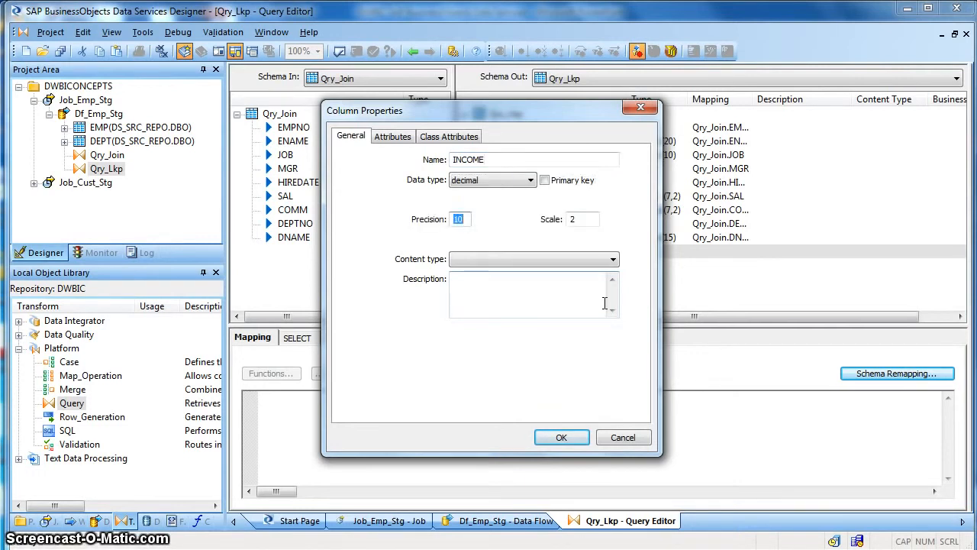
type("7")
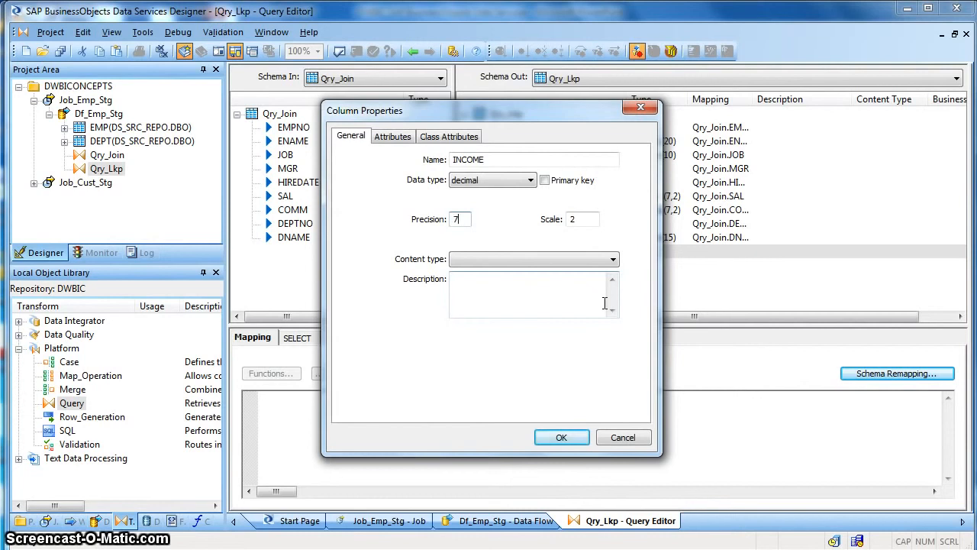
left_click(561, 436)
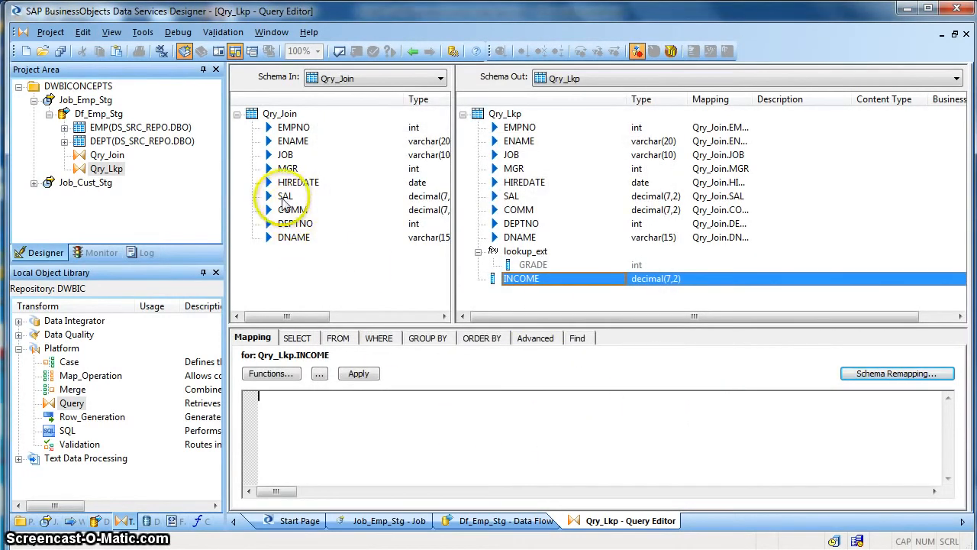
Map the INCOME column to Qry_Join.SAL + nvl ( Qry_Join.COMM, 0 ), validate the query and dismiss the validation output
left_click_drag(286, 198, 330, 435)
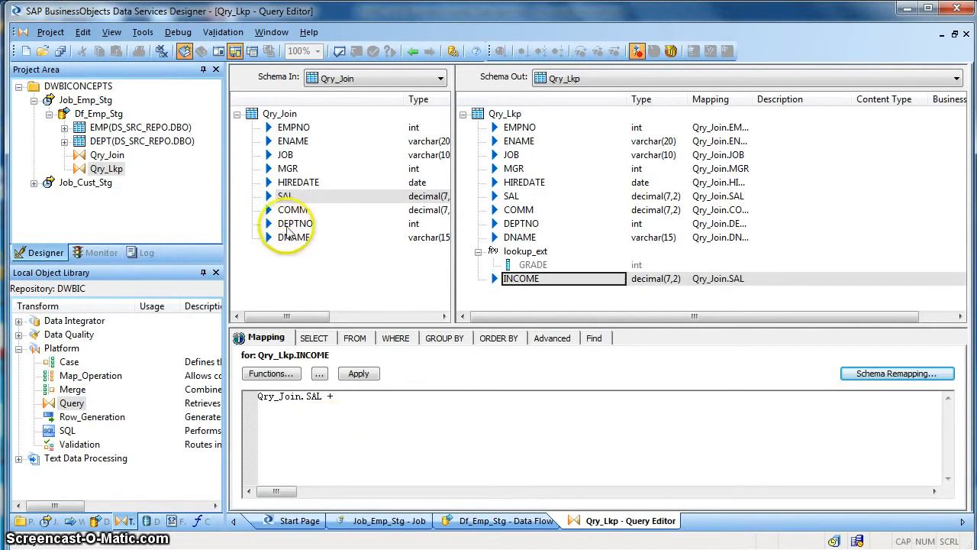
left_click_drag(292, 210, 380, 424)
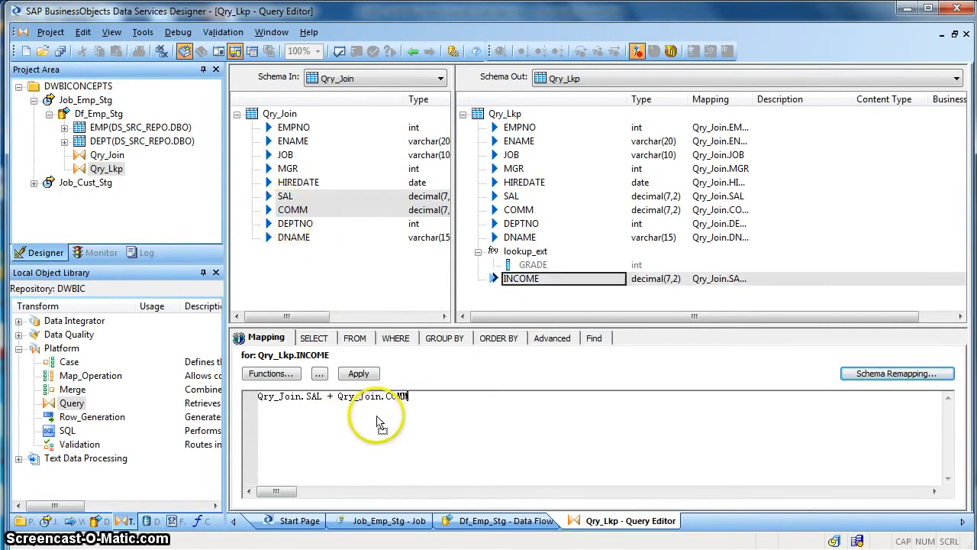
left_click(338, 397)
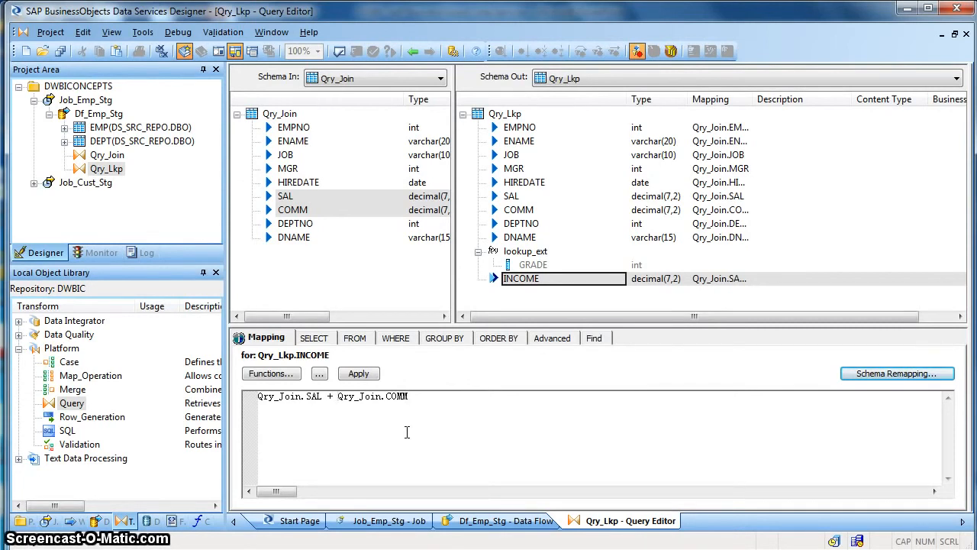
type("nv")
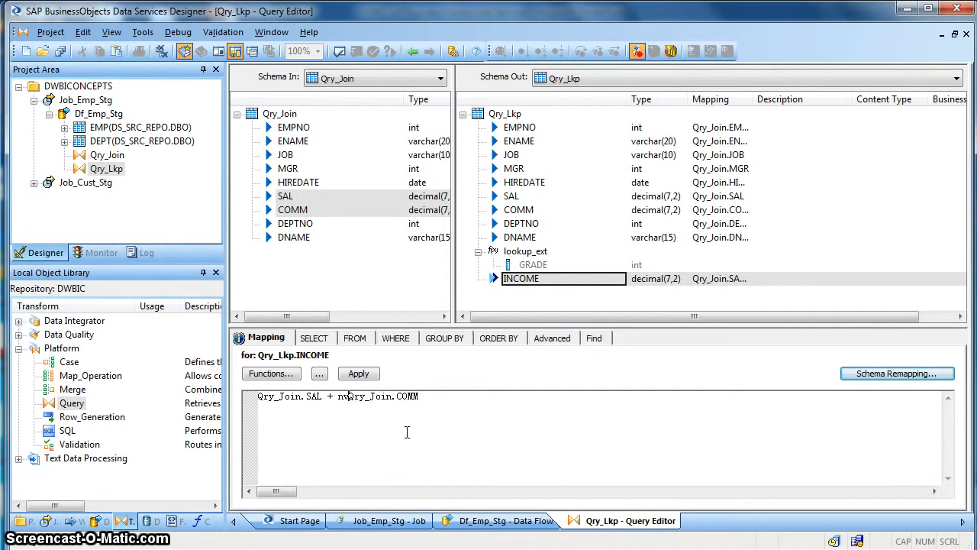
type("l")
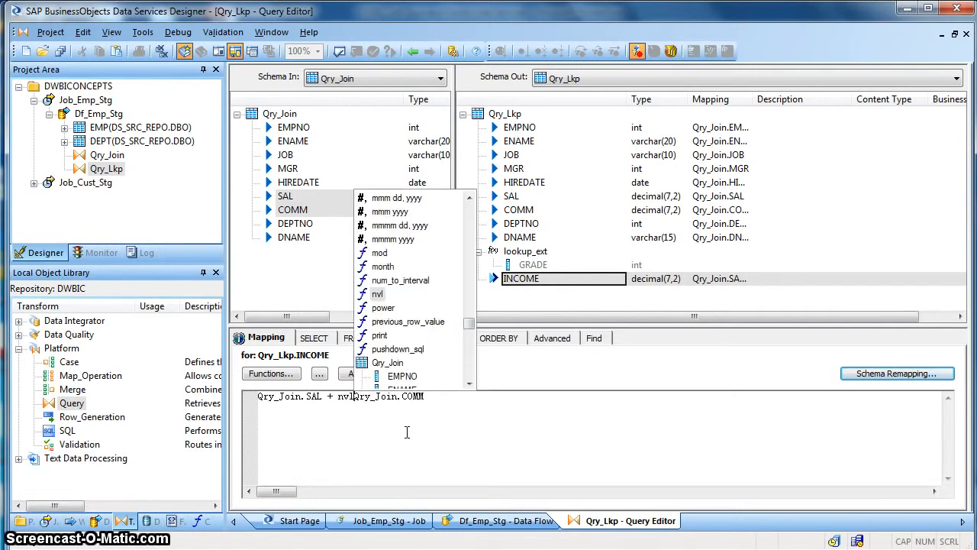
type(" (")
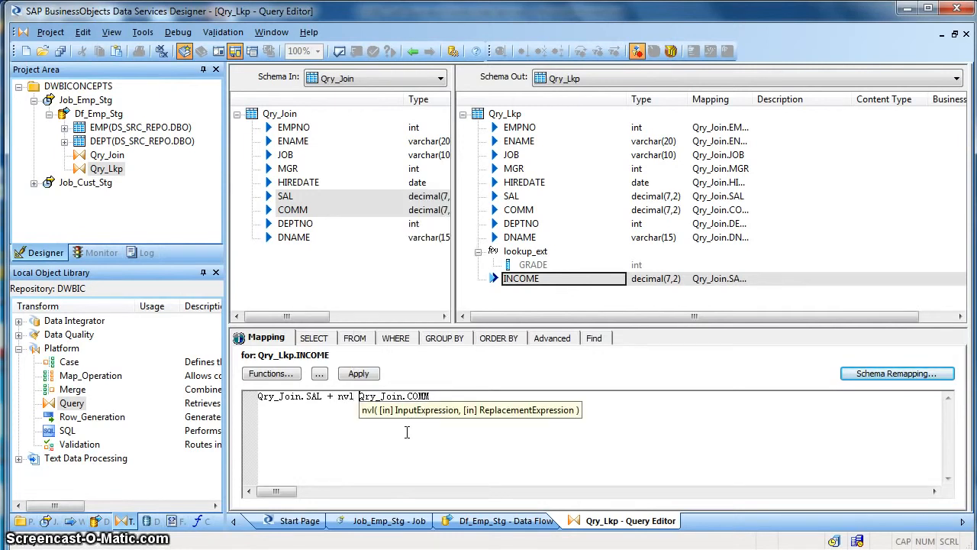
key("End")
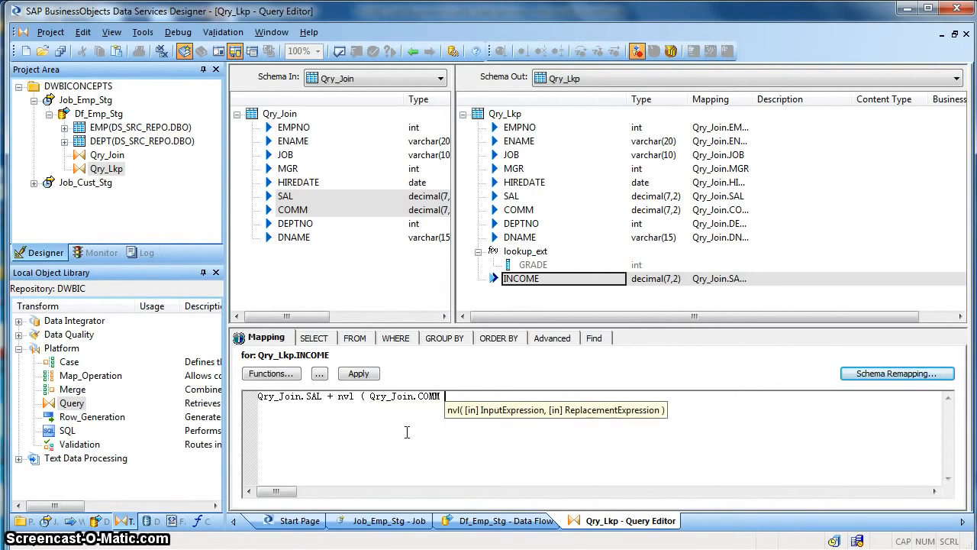
key("BackSpace")
type(", 0")
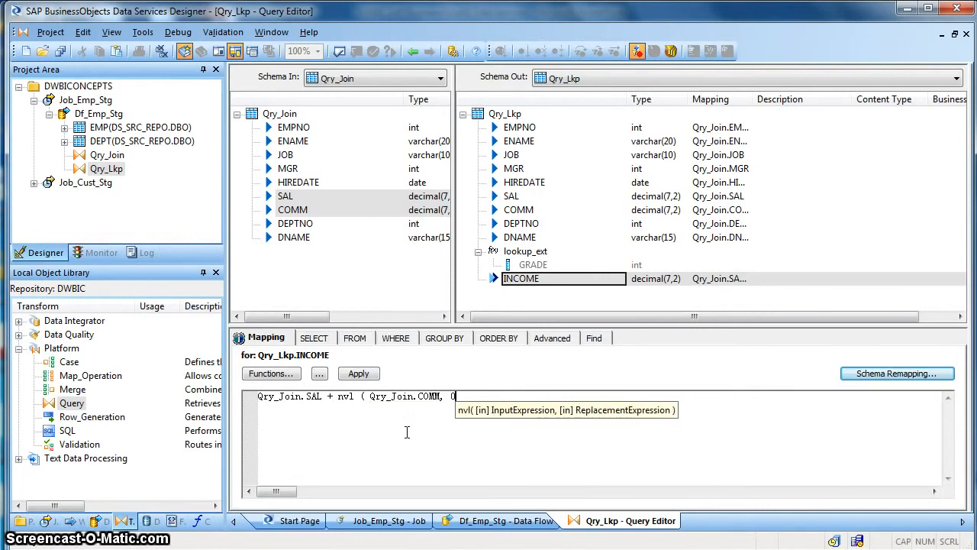
type(" )")
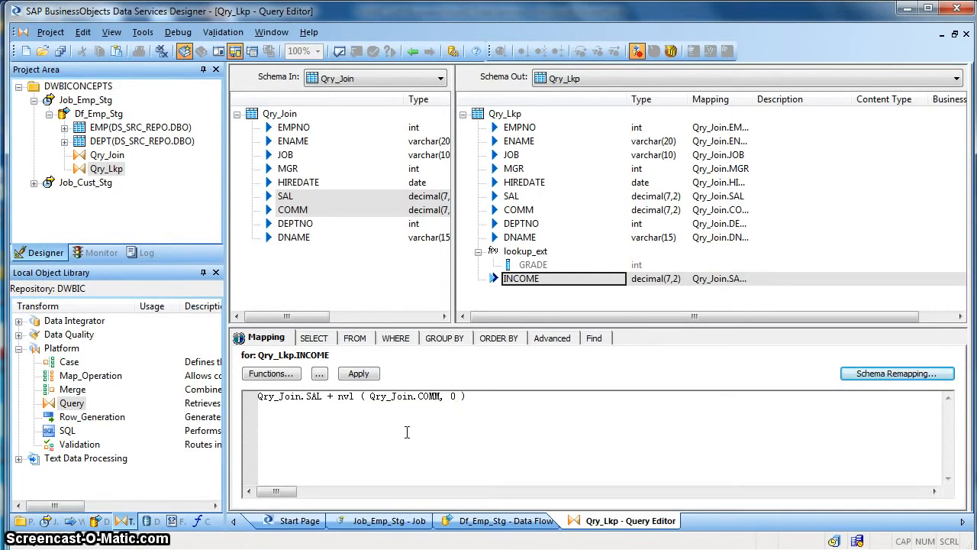
left_click(339, 51)
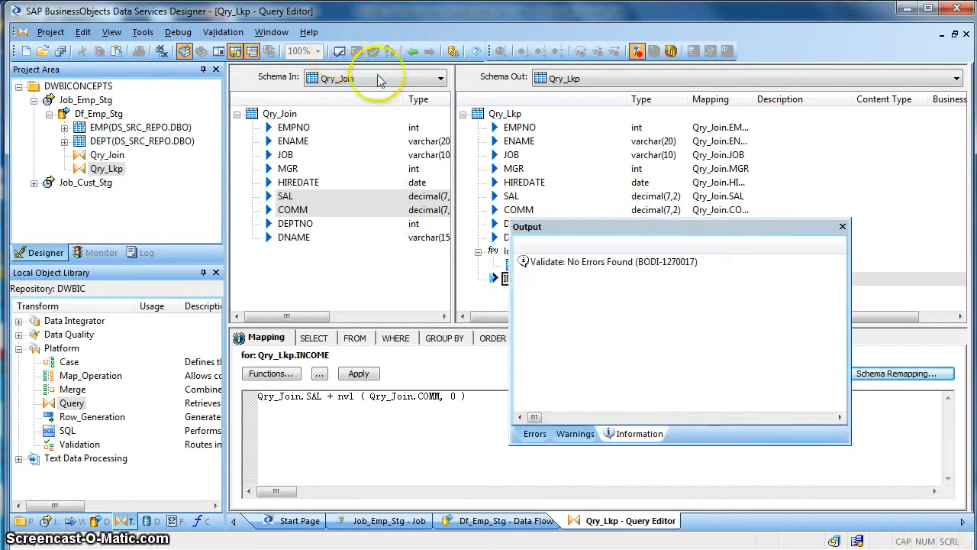
left_click(843, 226)
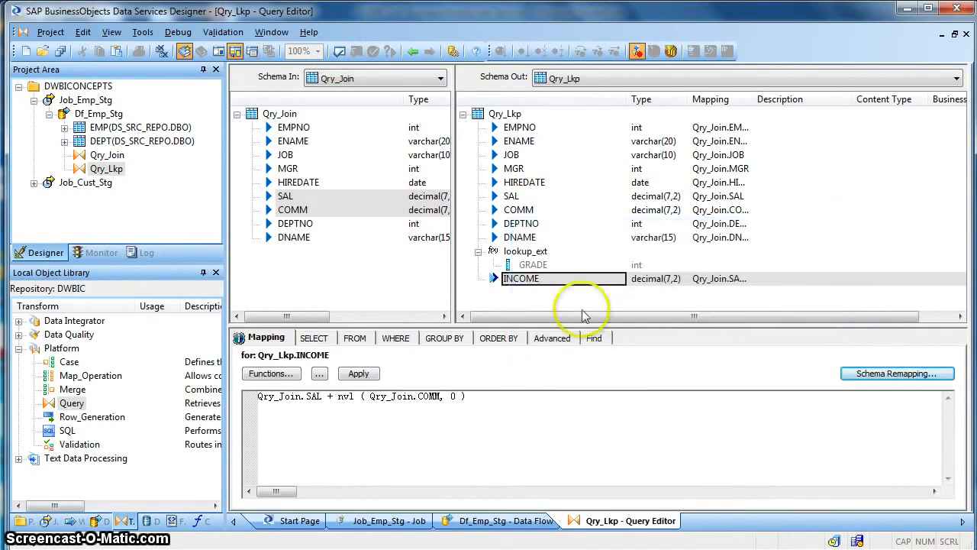
Insert a new output column named LOAD_DATE below INCOME, with data type datetime
right_click(533, 283)
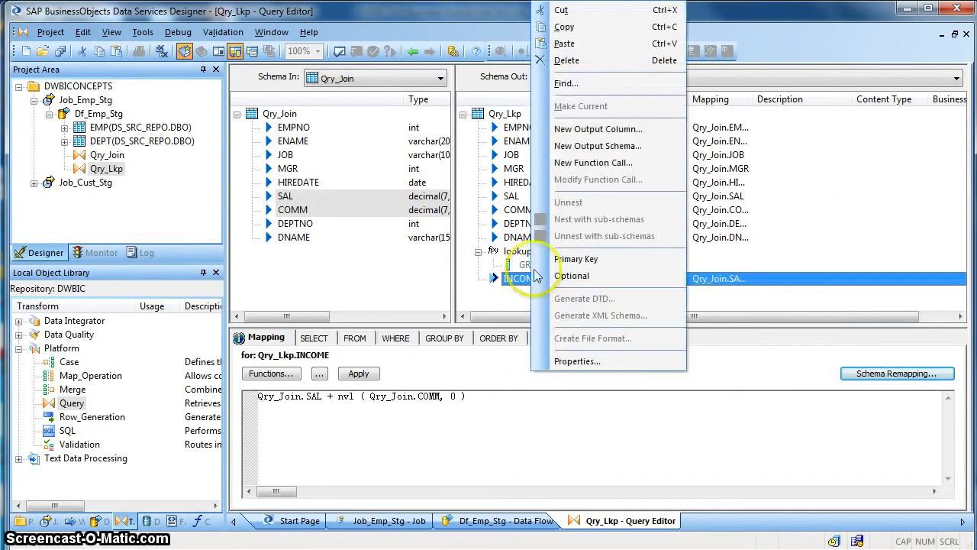
left_click(583, 130)
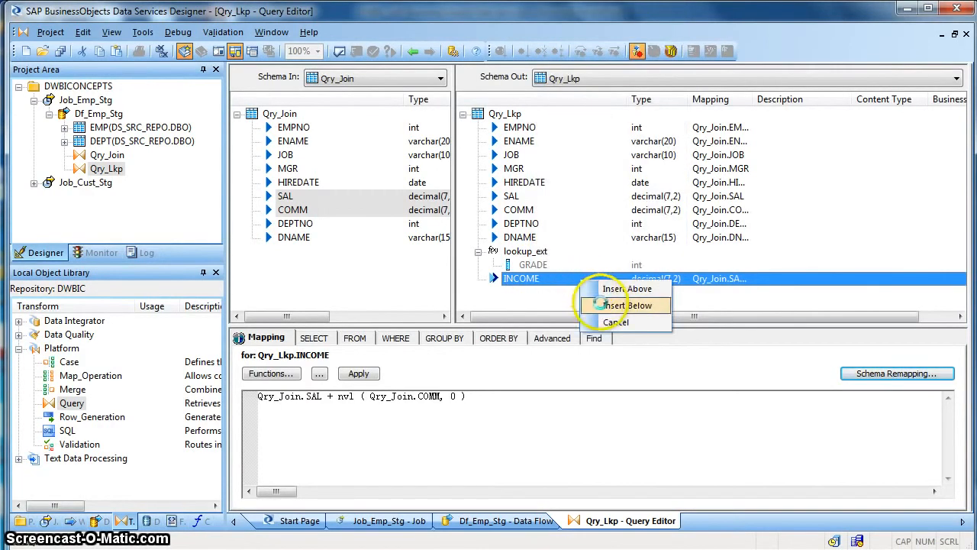
left_click(603, 305)
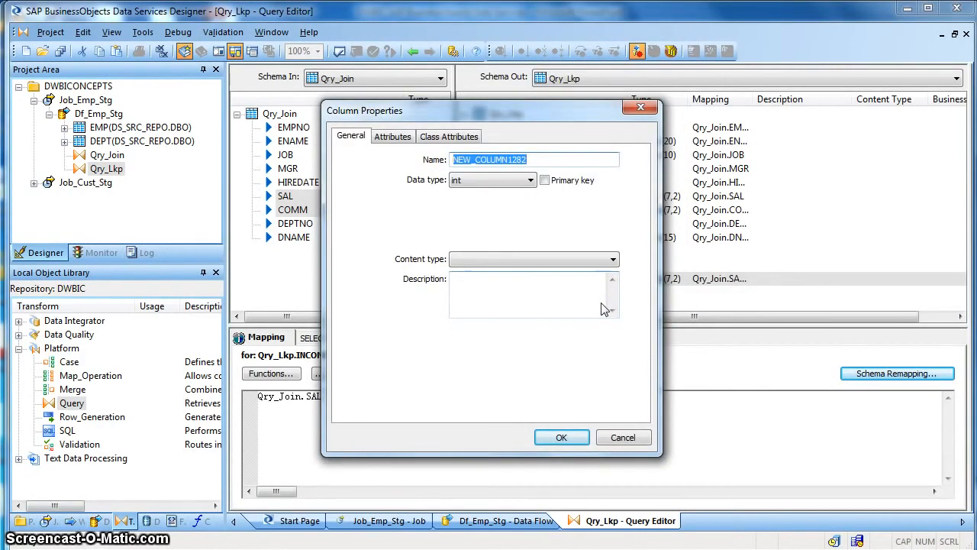
type("LOAD_DATE")
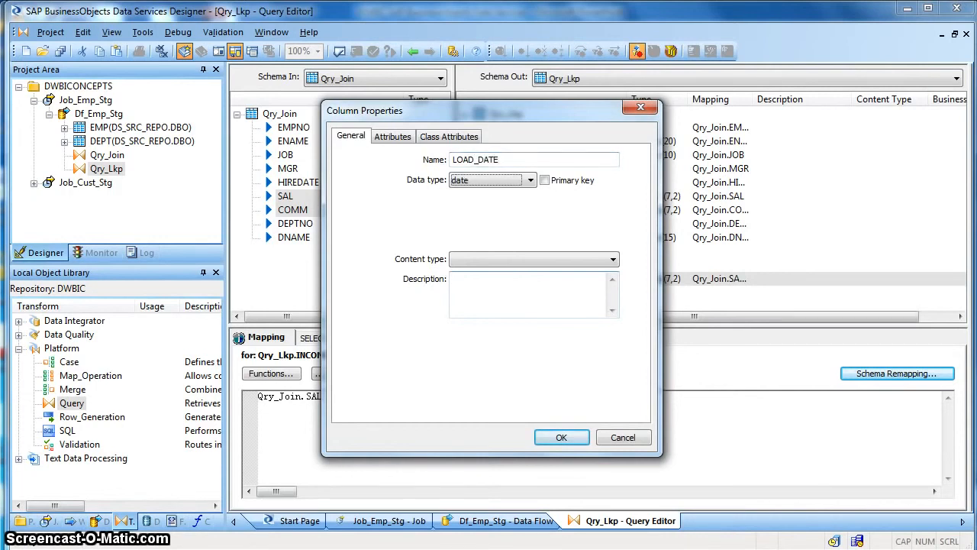
key("Tab")
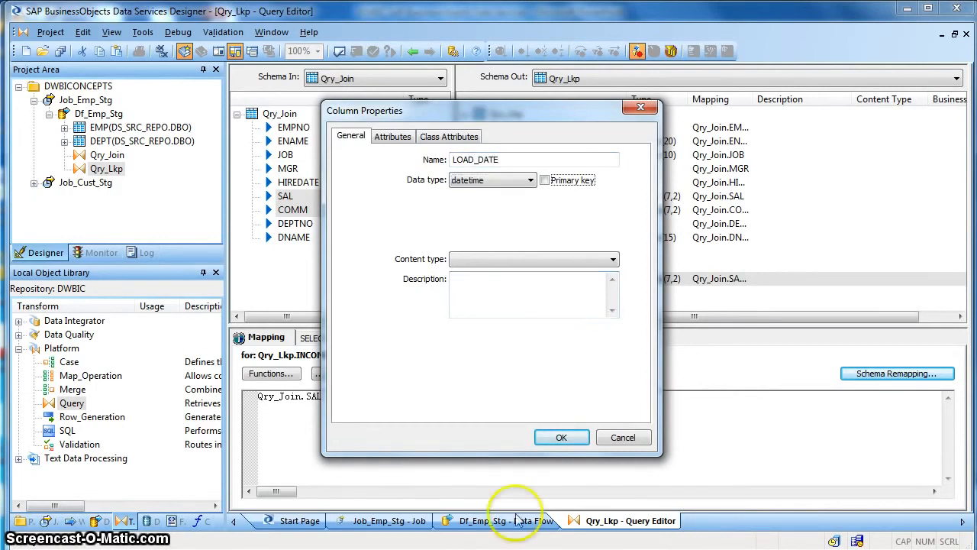
left_click(558, 437)
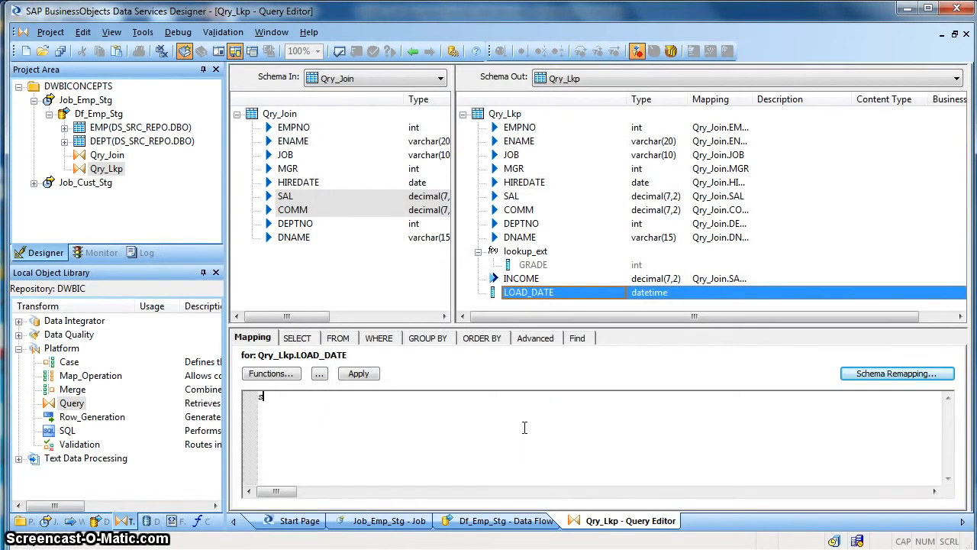
Map the LOAD_DATE column to sysdate( ), validate the query and dismiss the validation output
type("da")
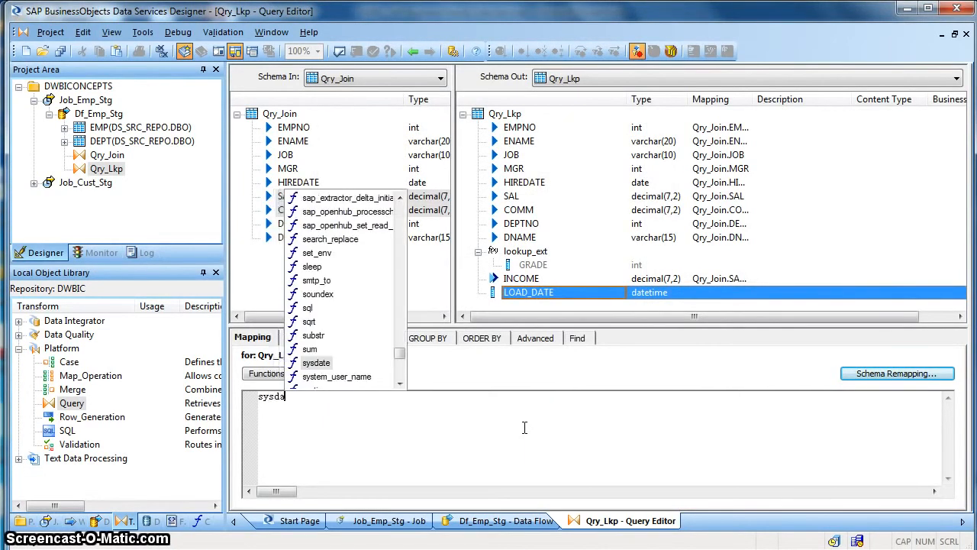
type("te( )")
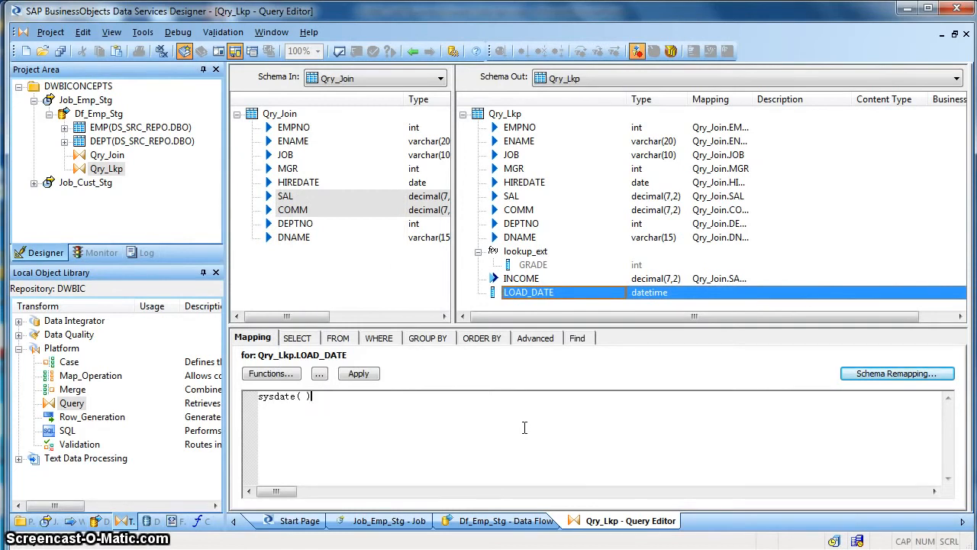
left_click(340, 52)
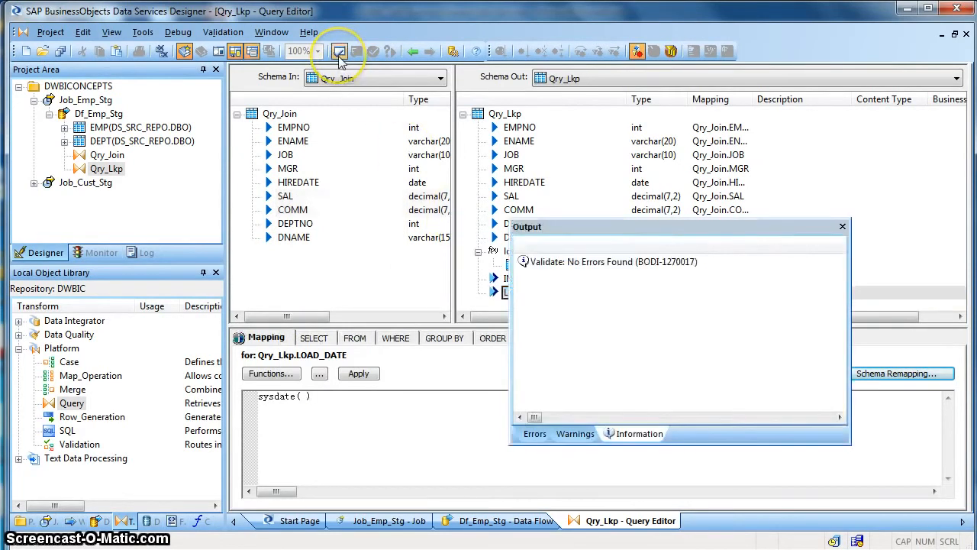
left_click(843, 228)
Add a template table named EMP_STG in datastore DS_TGT_REPO to the Df_Emp_Stg data flow and connect Qry_Lkp to it
left_click(412, 52)
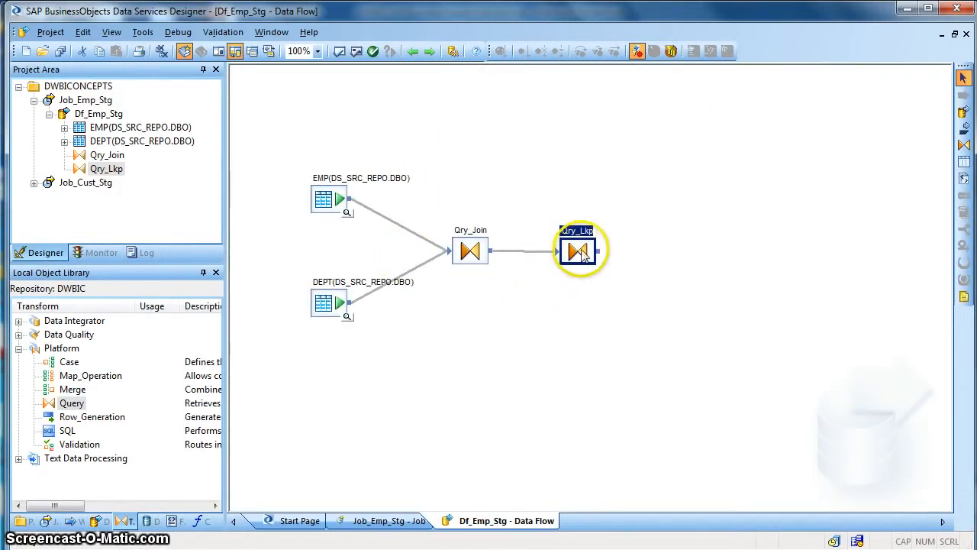
left_click_drag(582, 251, 581, 250)
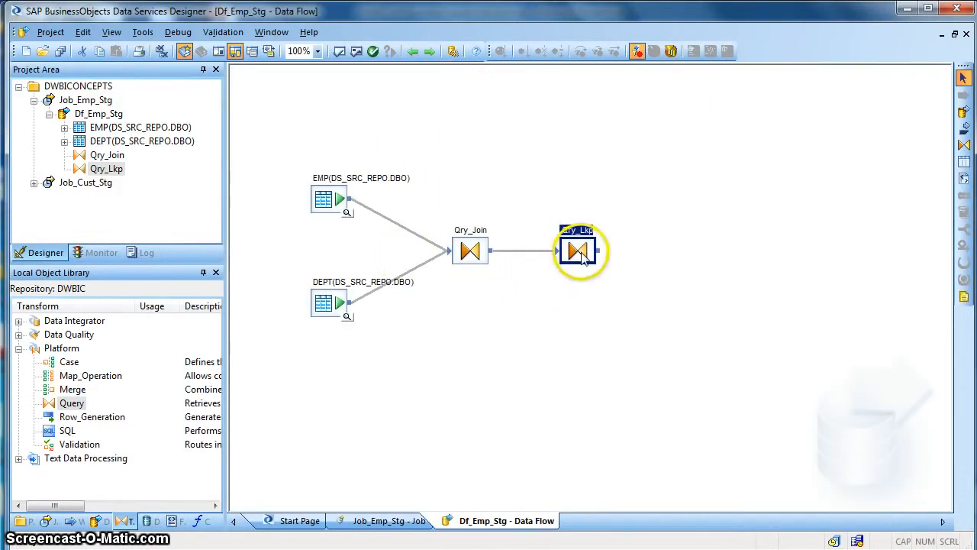
left_click(961, 163)
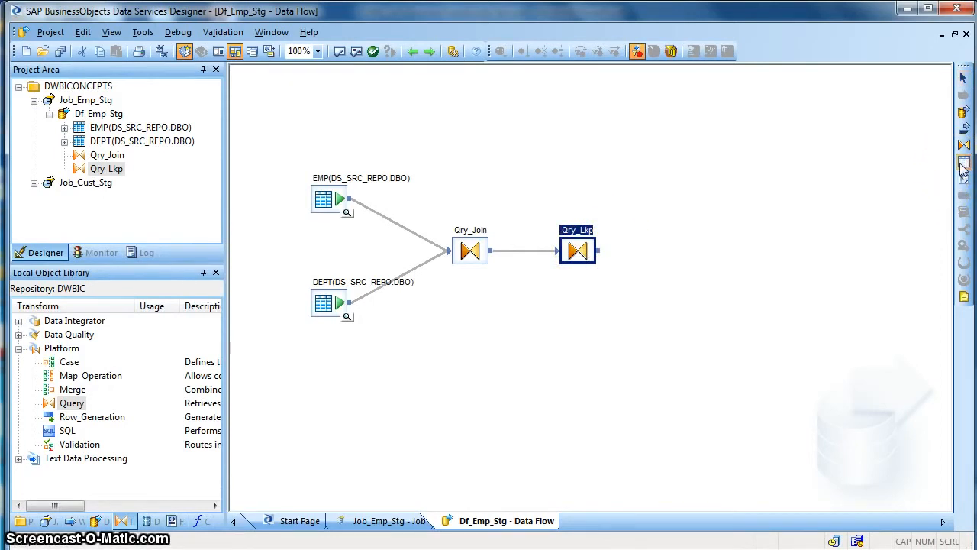
left_click(682, 245)
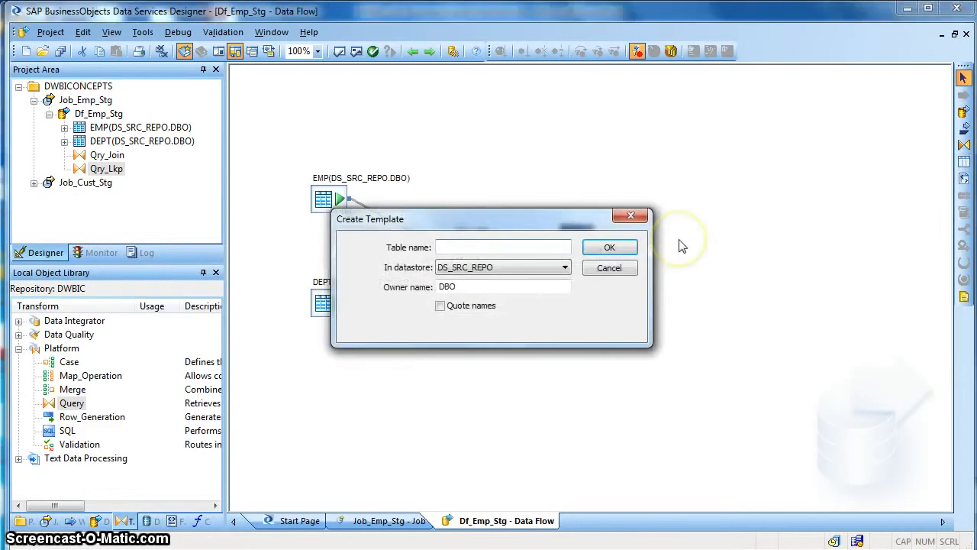
left_click(546, 271)
left_click(542, 287)
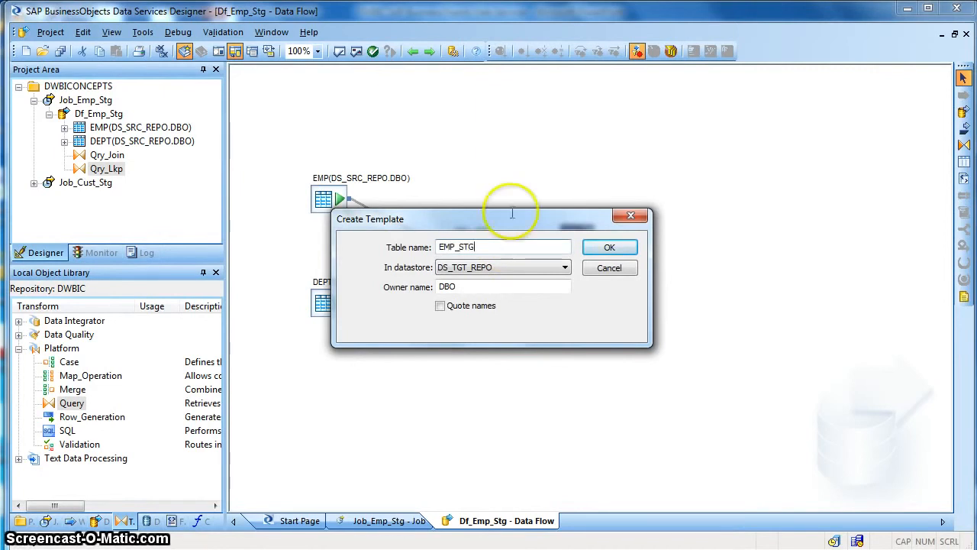
left_click(609, 246)
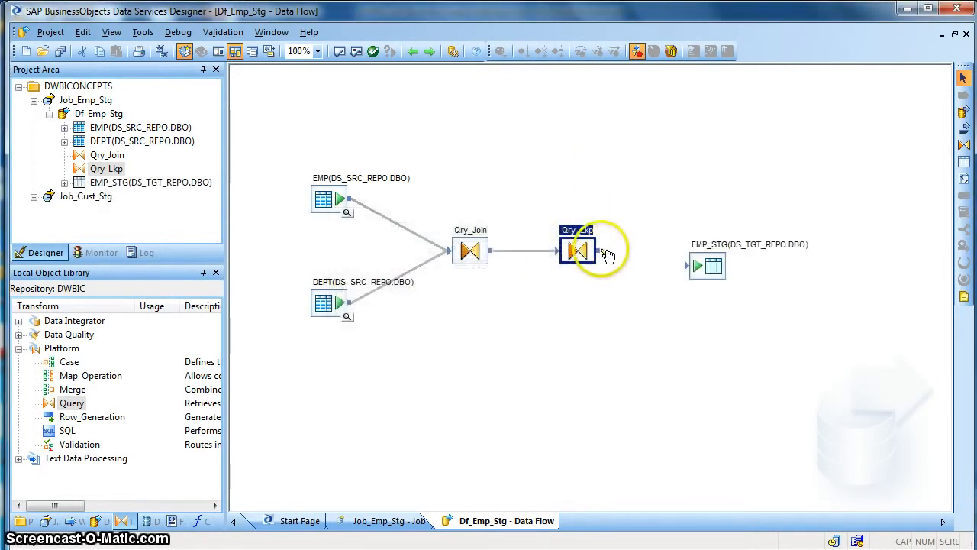
left_click_drag(602, 254, 693, 260)
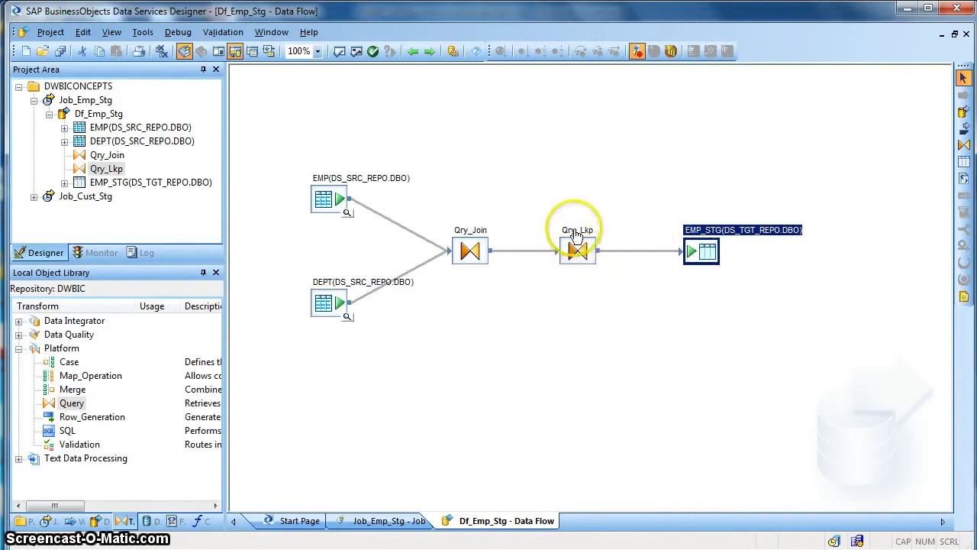
Review the EMP_STG target table's schema and loading options, and return to the data flow
double_click(702, 256)
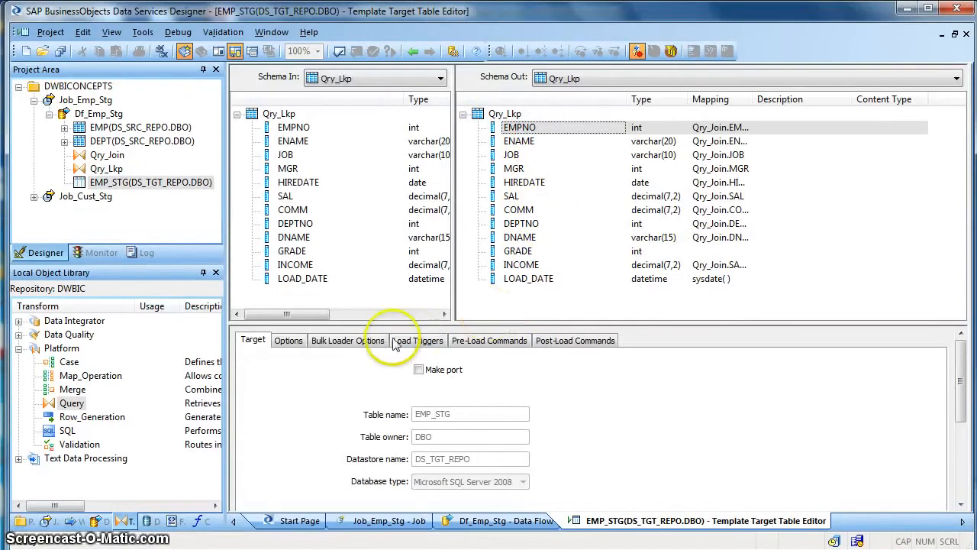
left_click(290, 341)
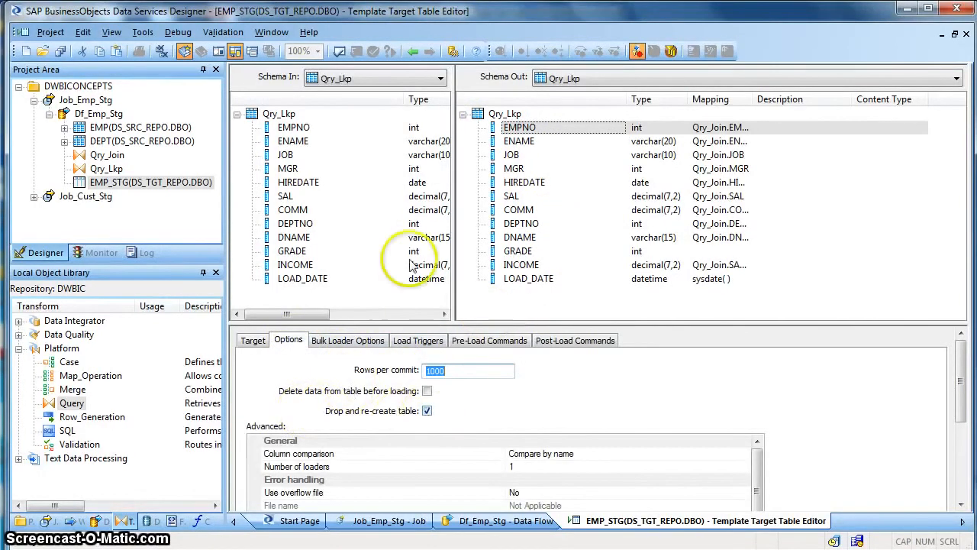
left_click(412, 51)
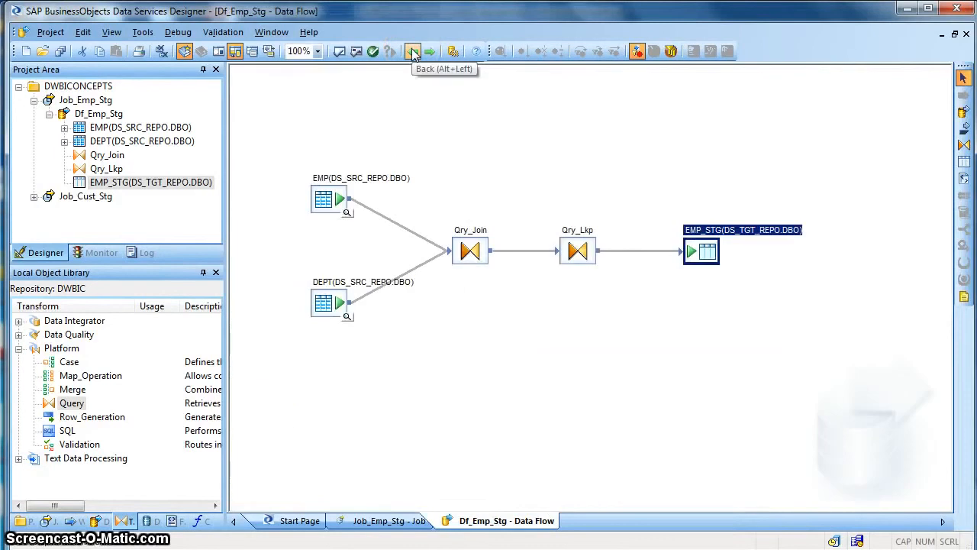
Validate all objects of the Df_Emp_Stg data flow and dismiss the validation output
left_click(356, 55)
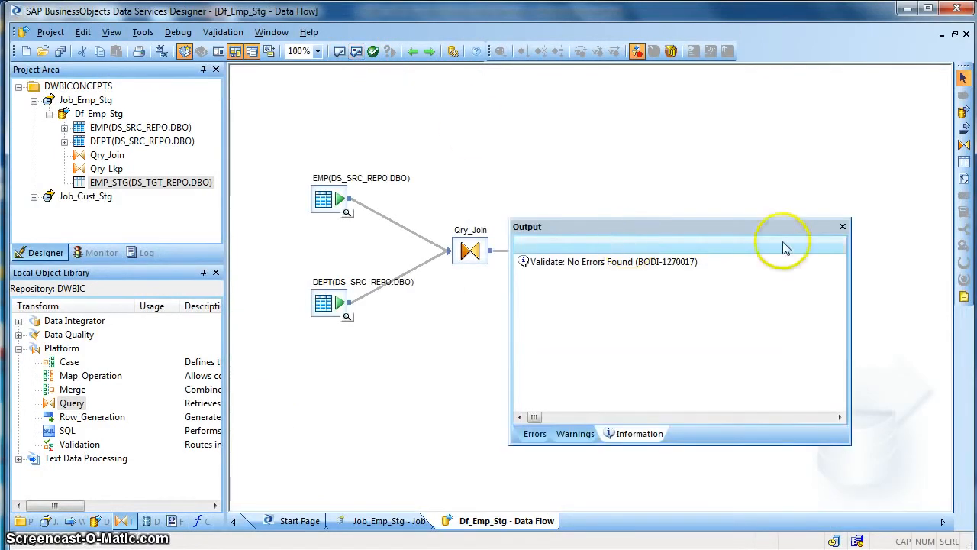
left_click(841, 228)
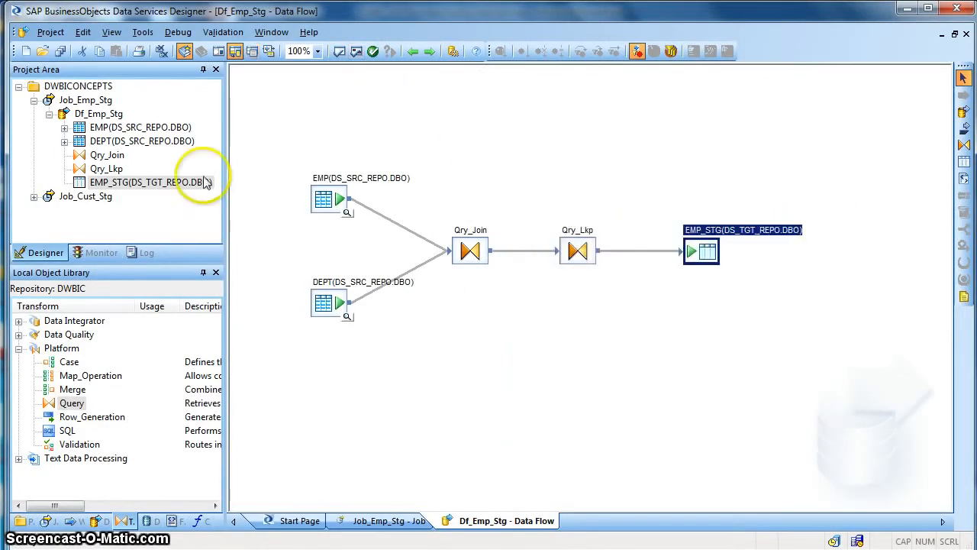
Execute Job_Emp_Stg, saving all changes to the job and Df_Emp_Stg, with the default execution properties
left_click(85, 101)
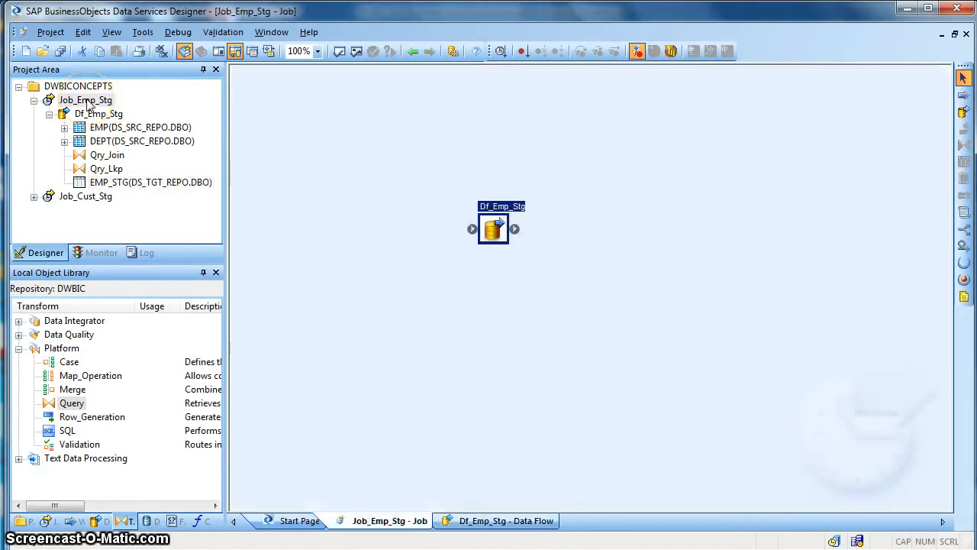
right_click(90, 101)
left_click(127, 108)
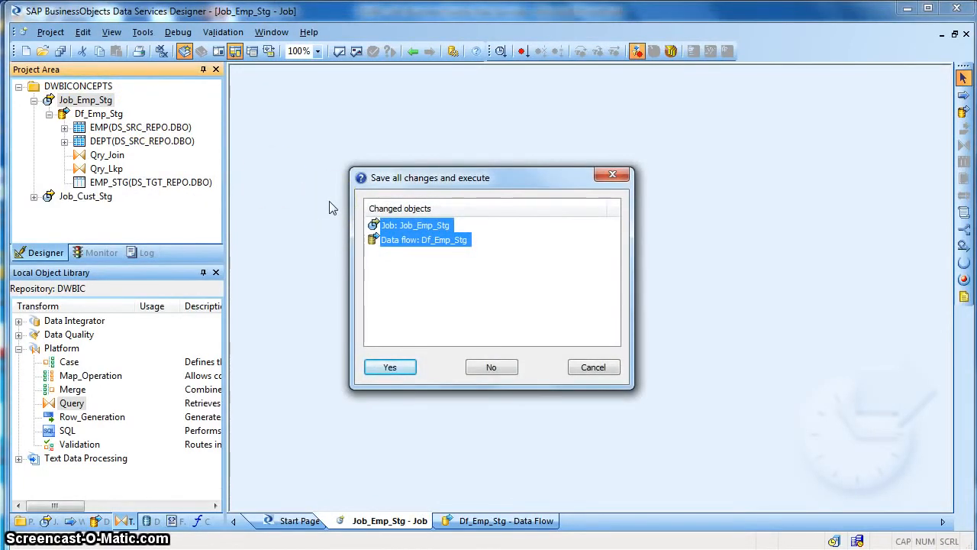
left_click(389, 367)
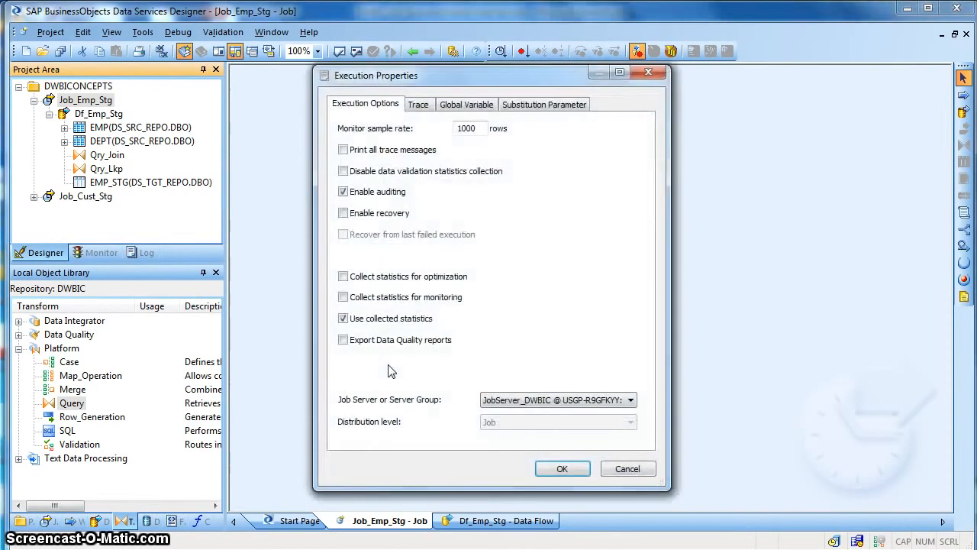
left_click(563, 469)
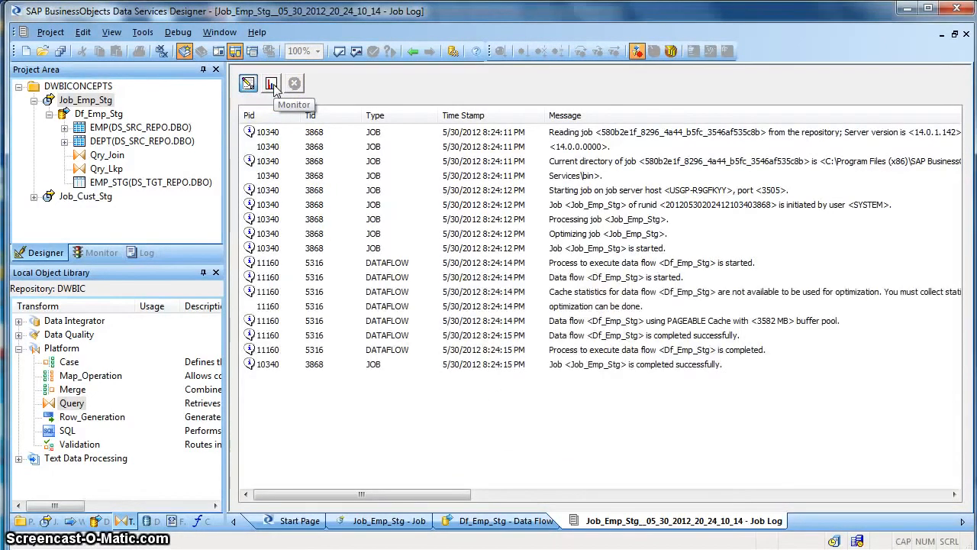
Examine the monitor statistics and trace log of the Job_Emp_Stg run, and return to the job workspace
left_click(274, 86)
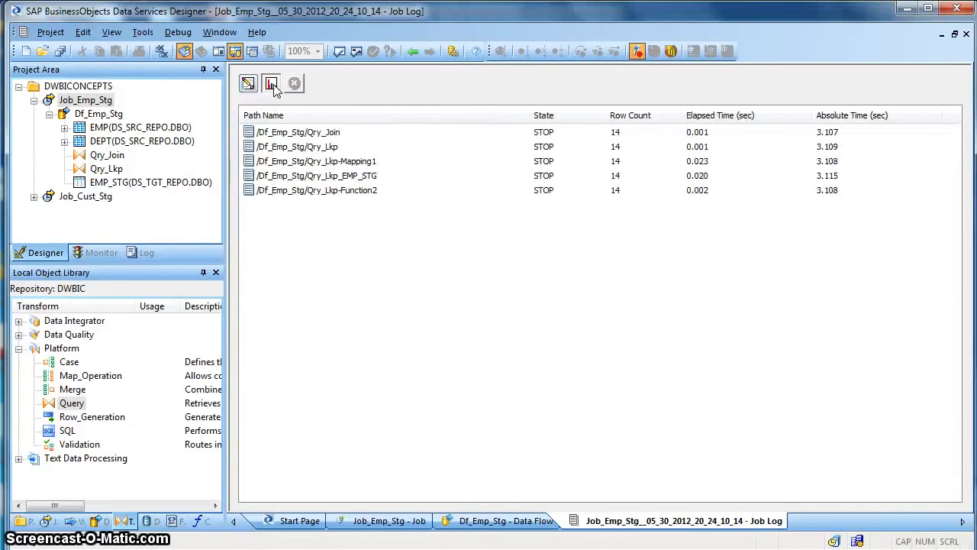
left_click(249, 83)
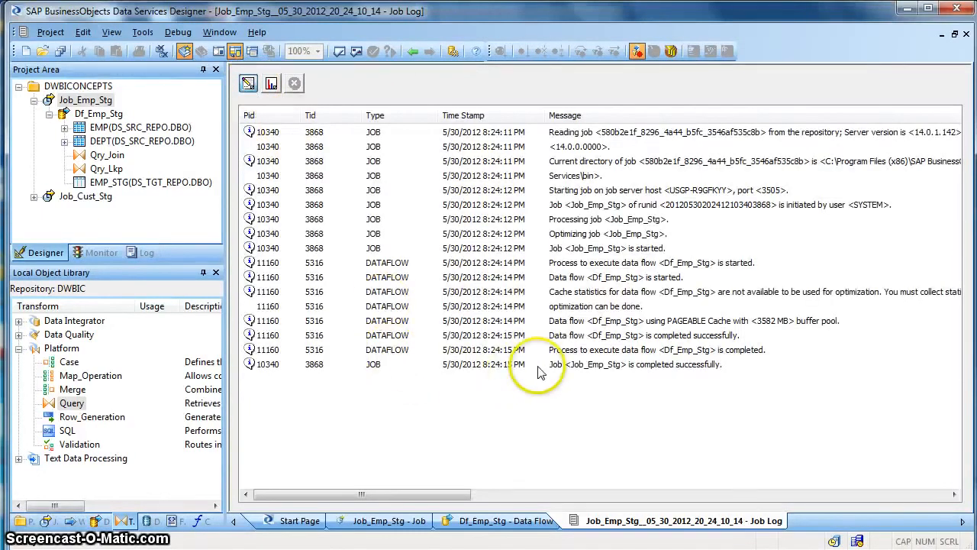
left_click(462, 366)
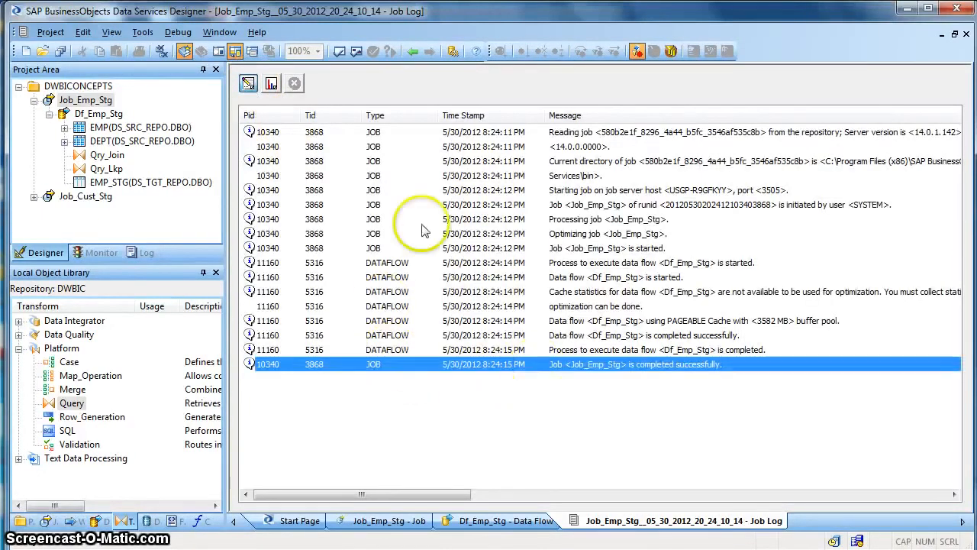
left_click(417, 57)
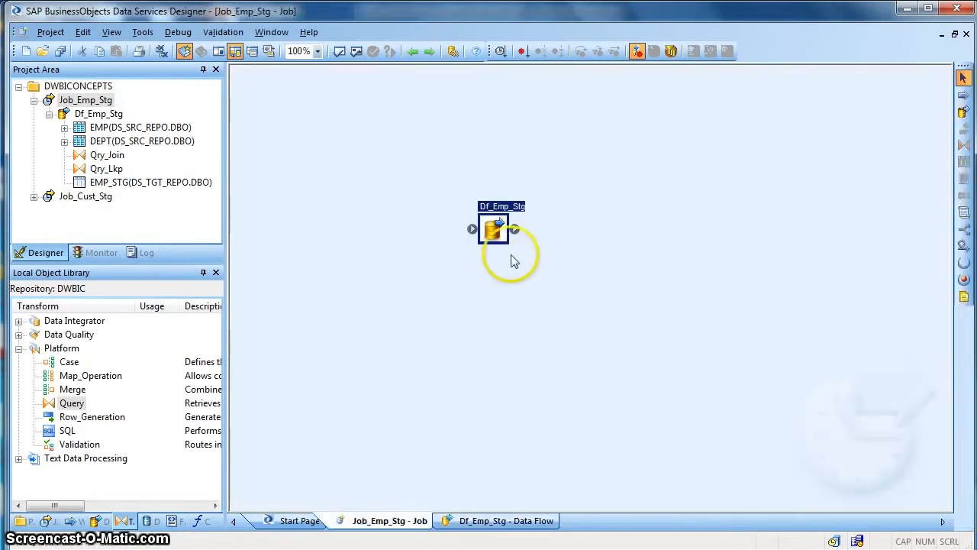
Open Df_Emp_Stg and view the EMP_STG target data, checking GRADE, INCOME against SAL and COMM, and LOAD_DATE
double_click(494, 227)
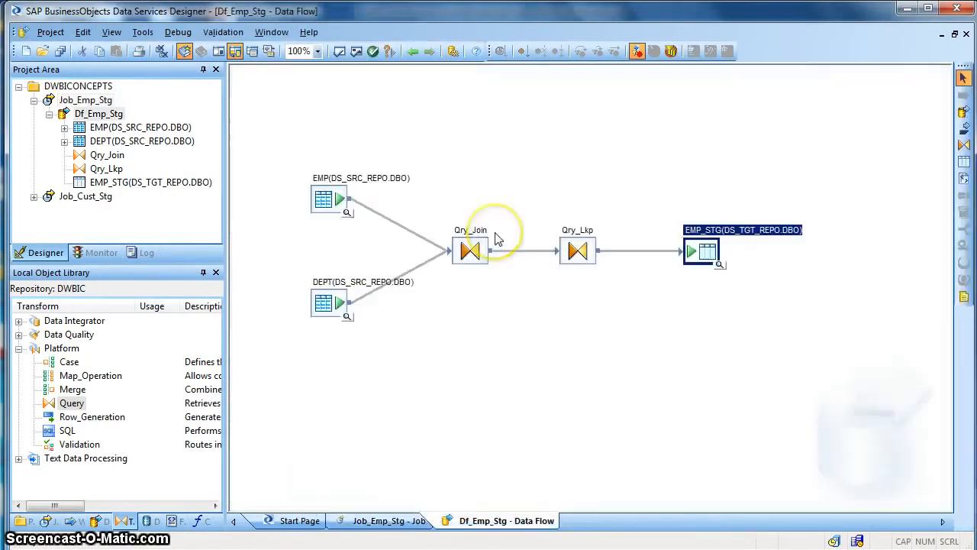
left_click(721, 267)
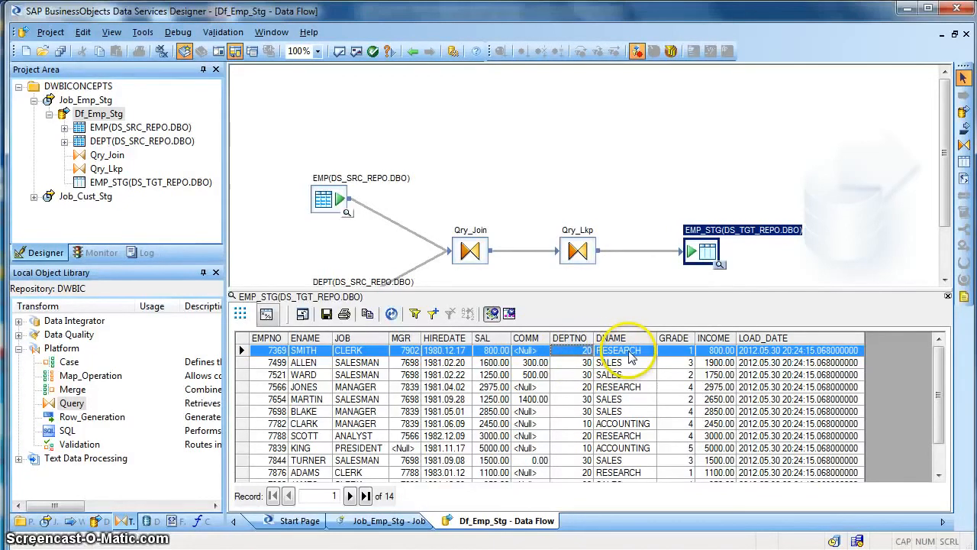
left_click(675, 356)
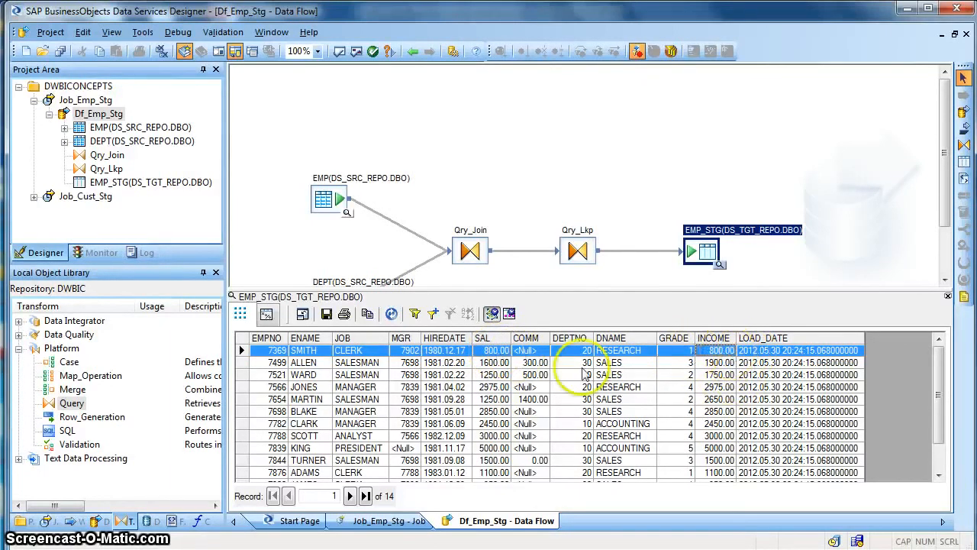
left_click(494, 364)
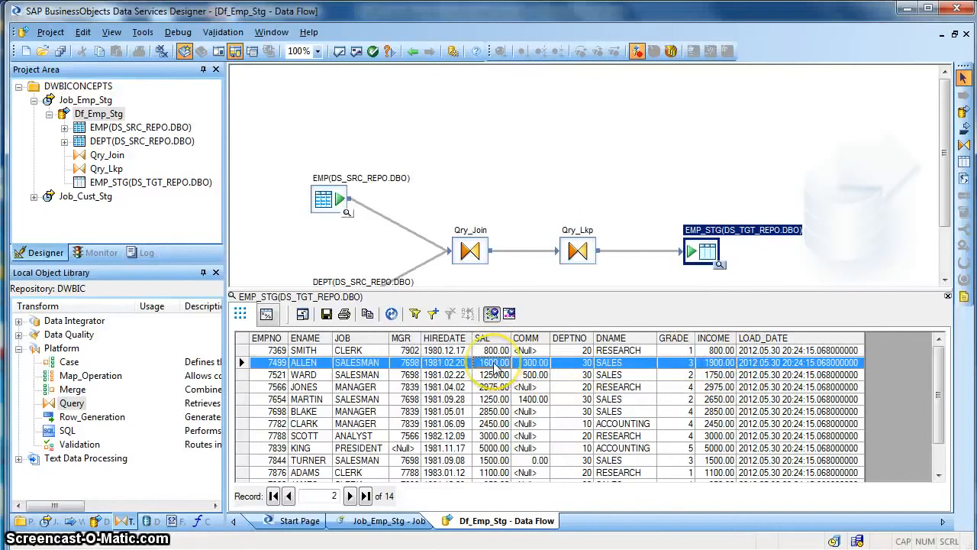
left_click(534, 364)
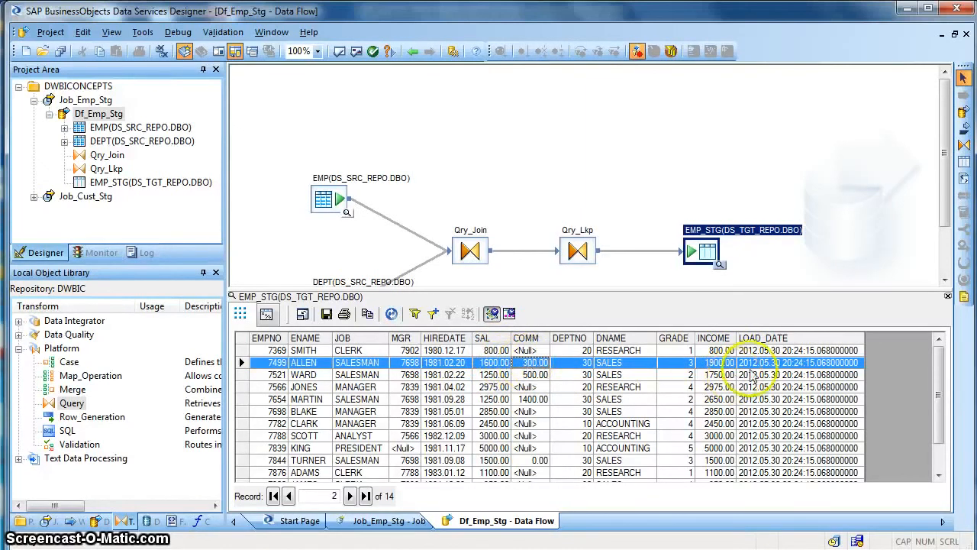
left_click(762, 351)
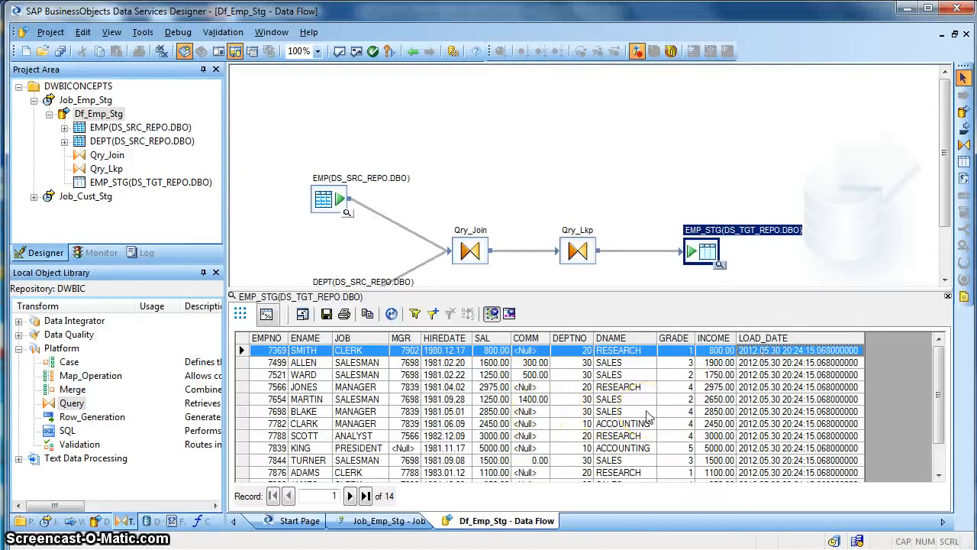
Switch to the SAP BusinessObjects Data Services presentation in PowerPoint and select its title slide
key("alt+Tab")
left_click(94, 157)
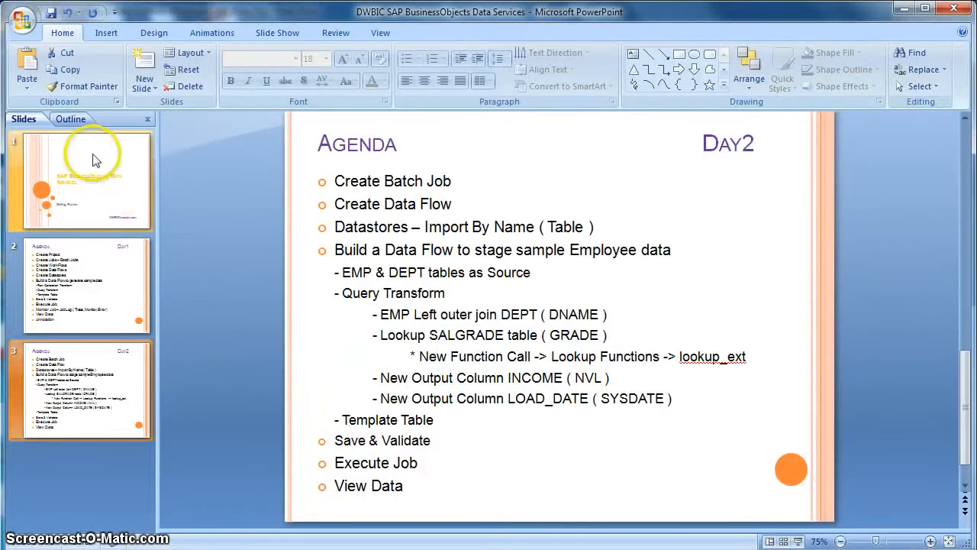